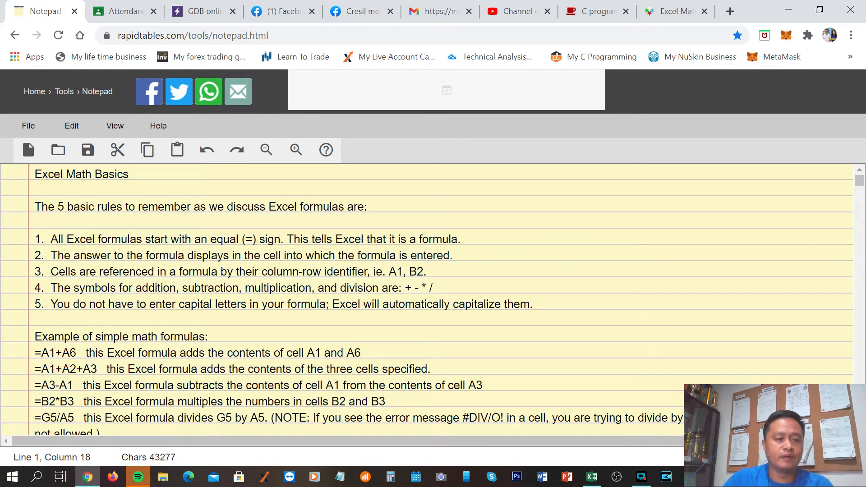
Review the Excel Math Basics title and the line introducing the five basic rules for Excel formulas
key(Home)
key(shift+End)
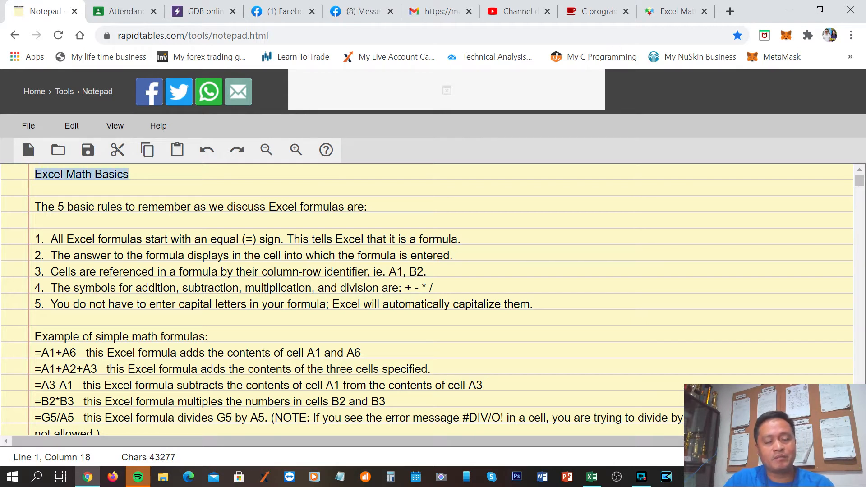
click(136, 174)
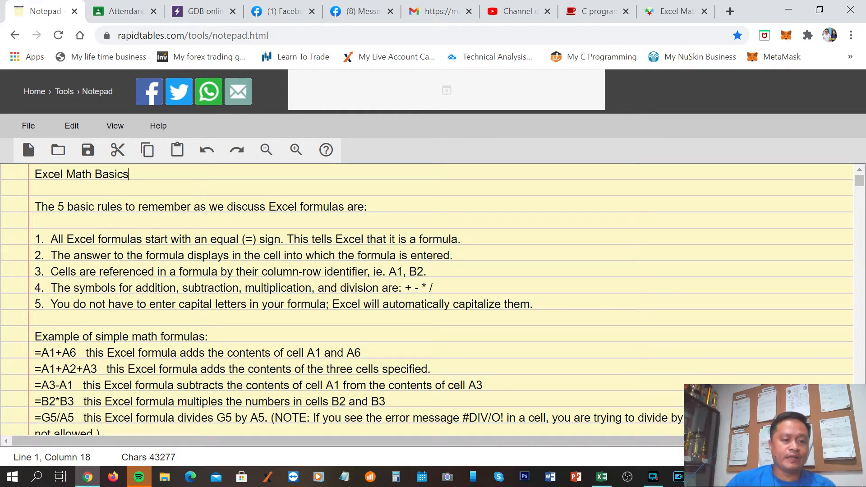
drag(32, 238, 536, 316)
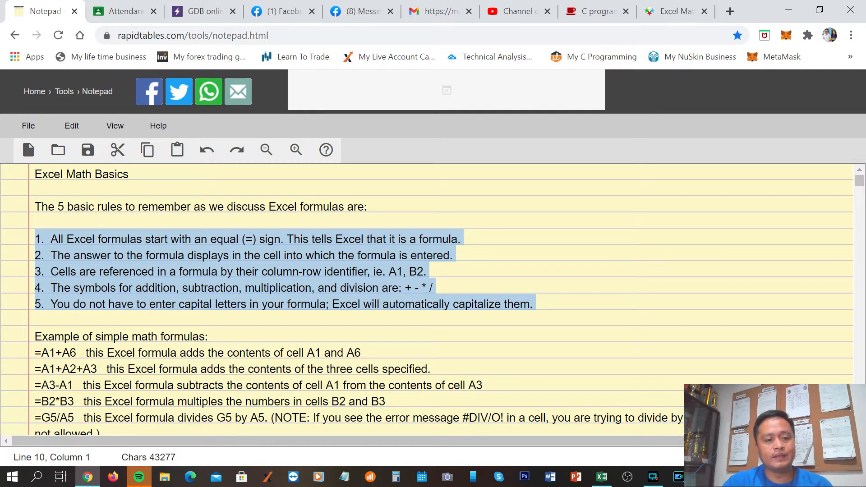
click(386, 234)
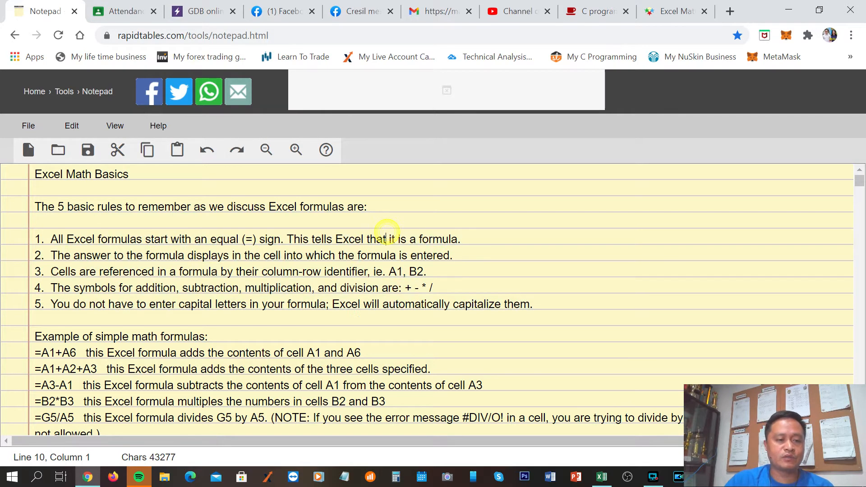
drag(41, 207, 367, 206)
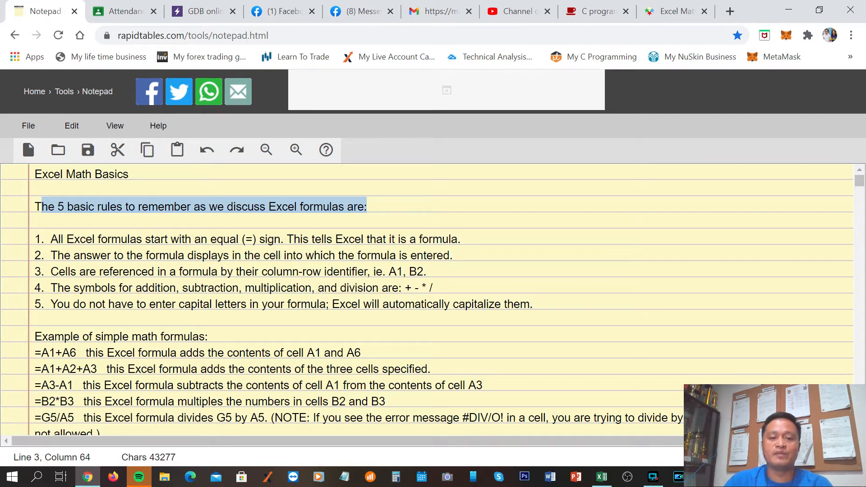
drag(418, 223, 414, 231)
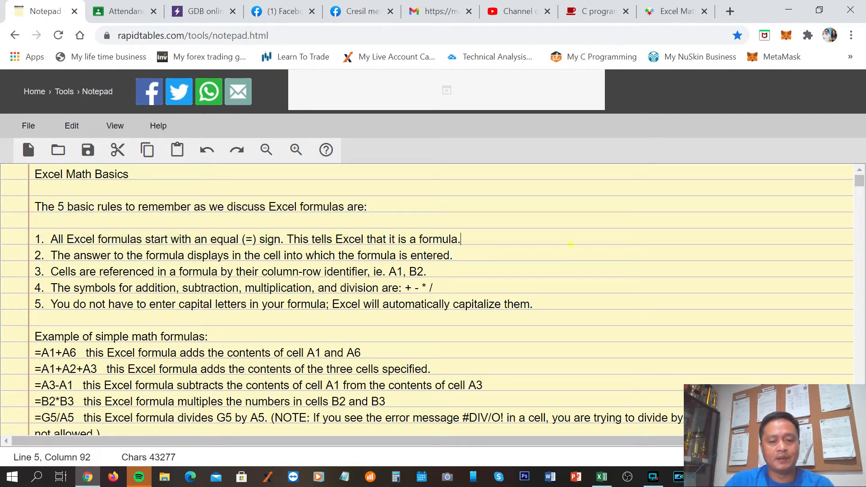
click(573, 243)
Read rules 1 to 5 on the equal sign, answer cell, cell references, operator symbols and automatic capitalization, highlighting the key phrases
drag(47, 239, 283, 239)
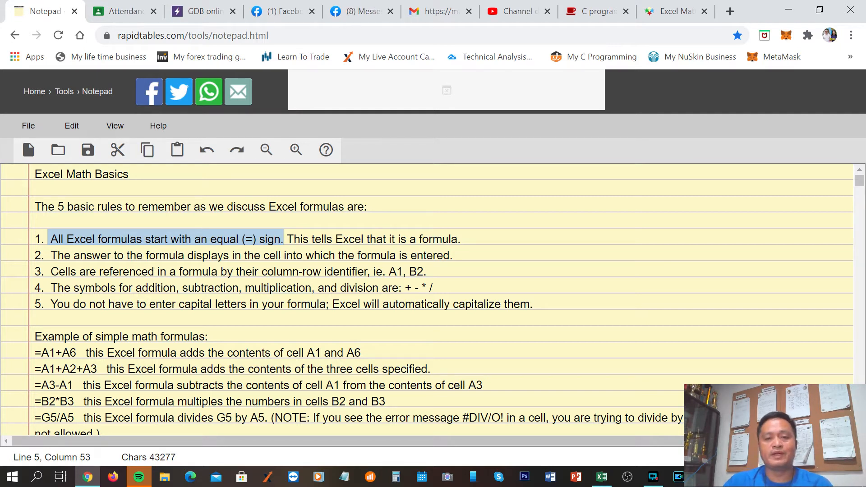
click(476, 238)
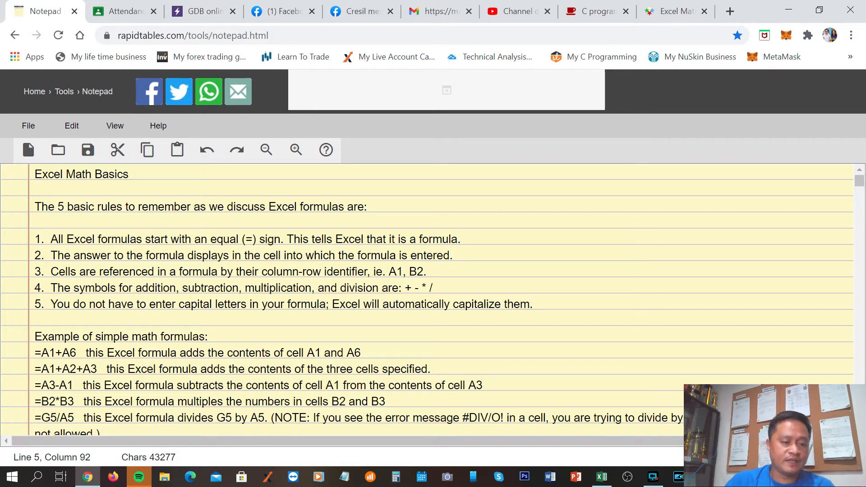
drag(51, 255, 453, 255)
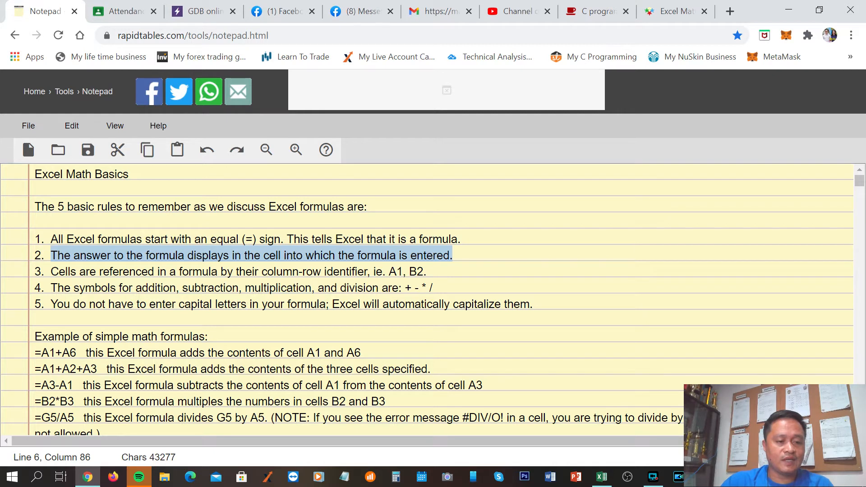
drag(50, 272, 386, 271)
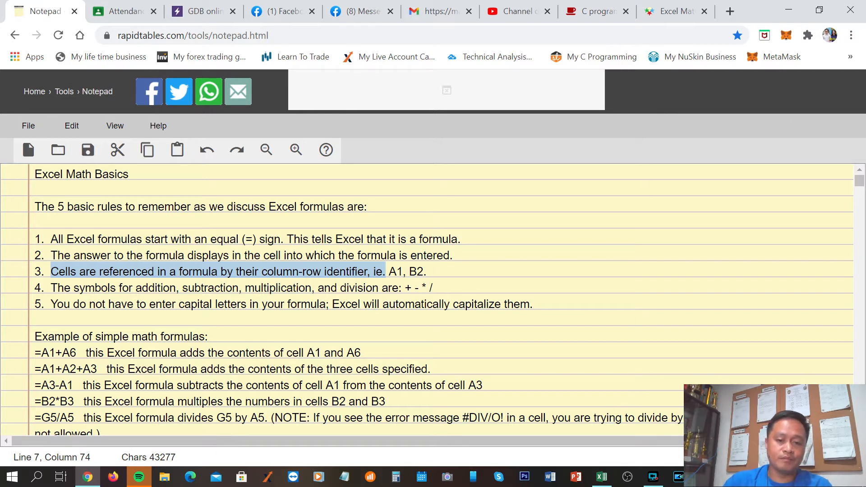
click(436, 271)
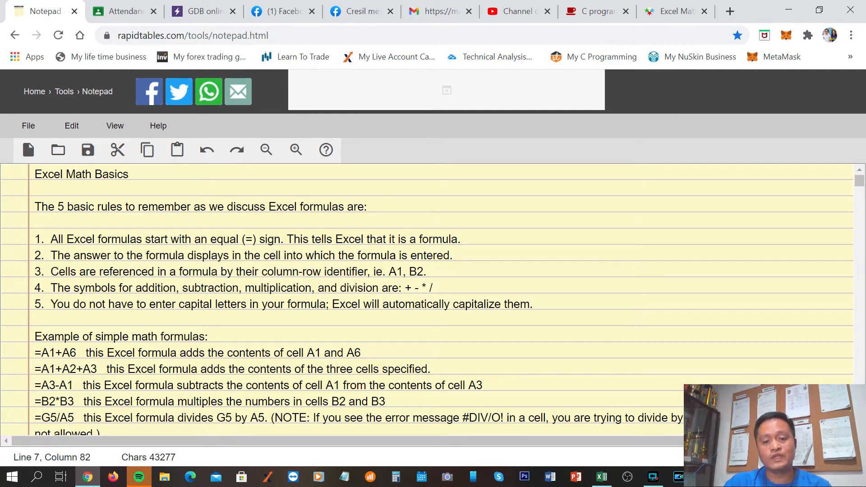
double_click(397, 271)
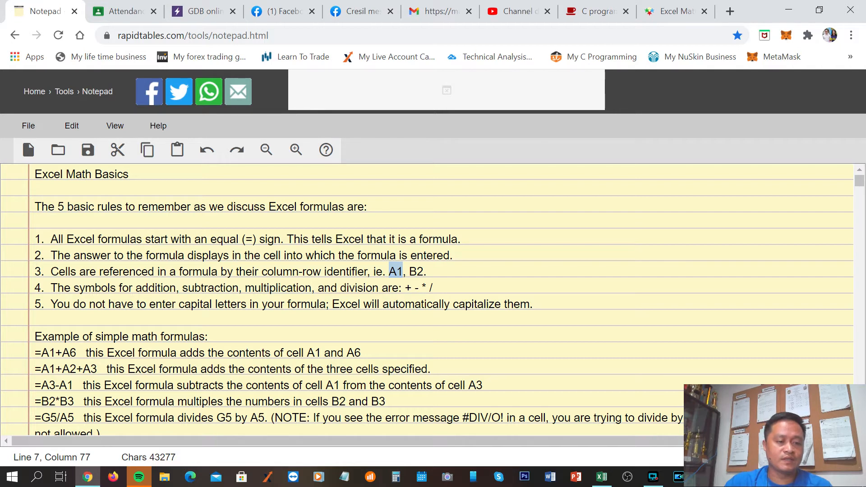
drag(51, 288, 392, 288)
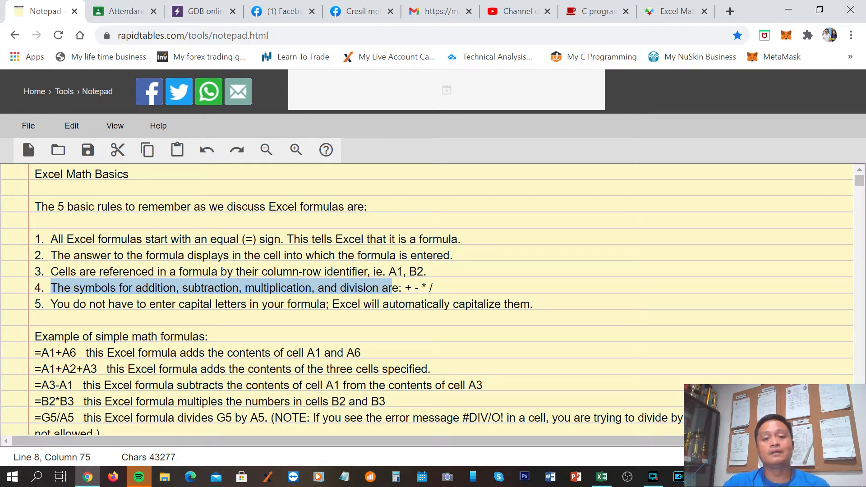
click(432, 288)
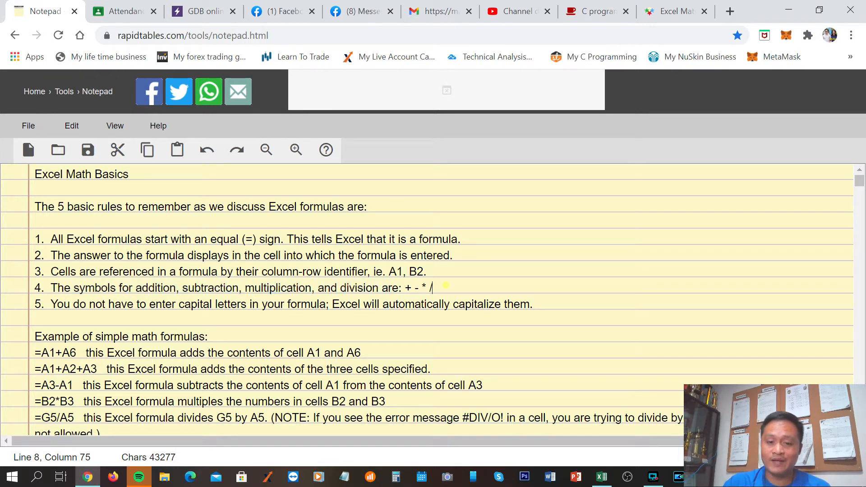
drag(405, 287, 432, 287)
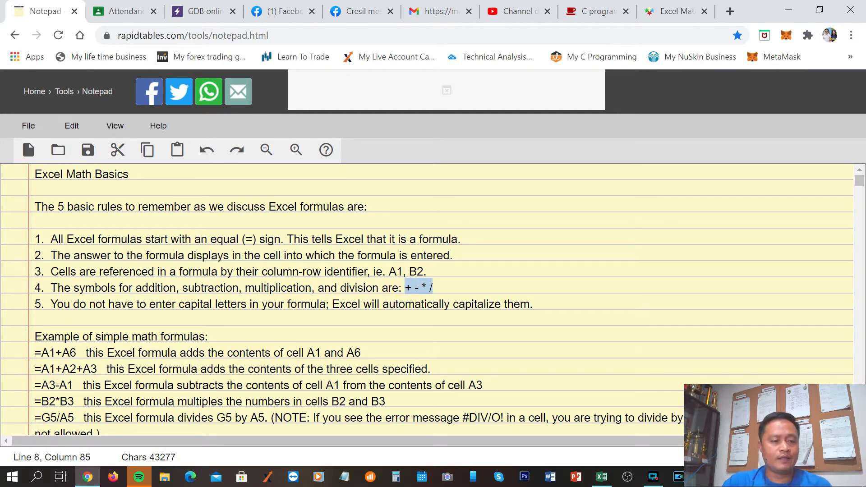
click(50, 304)
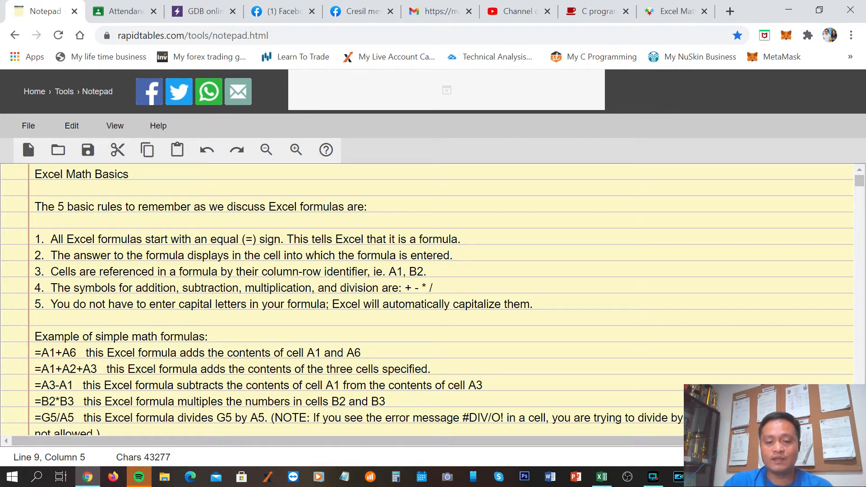
drag(533, 304, 352, 305)
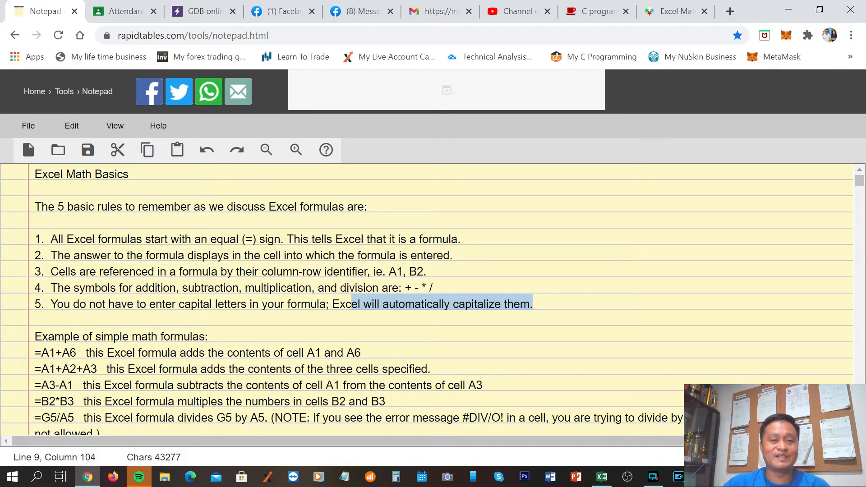
click(428, 272)
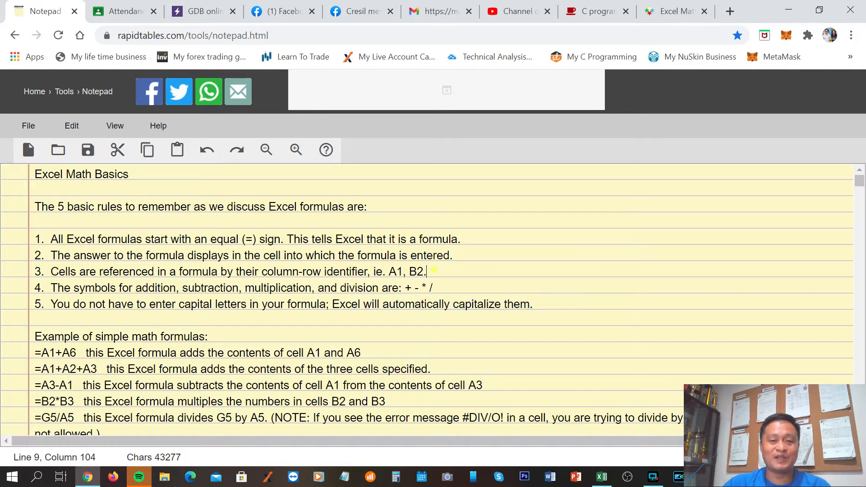
Examine the simple math formula examples in the notes, highlighting their heading, the formula =A1+A6 and the A6 reference
scroll(428, 298, down, 1)
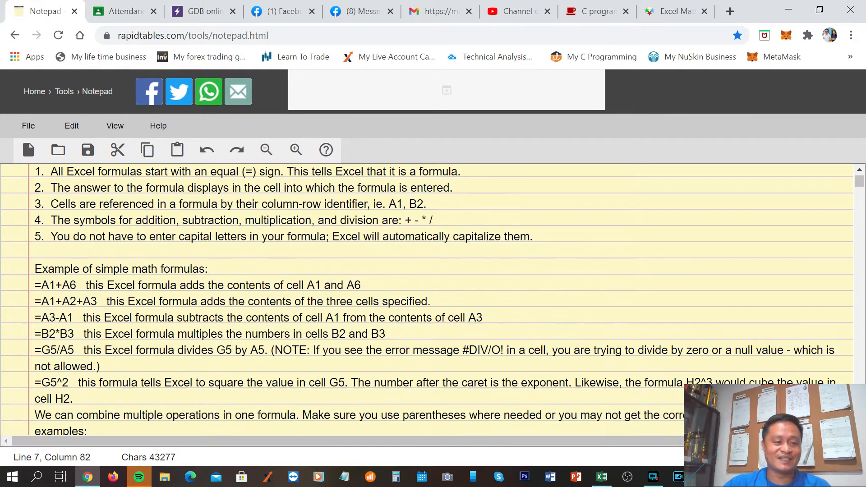
scroll(429, 297, down, 2)
scroll(428, 298, up, 1)
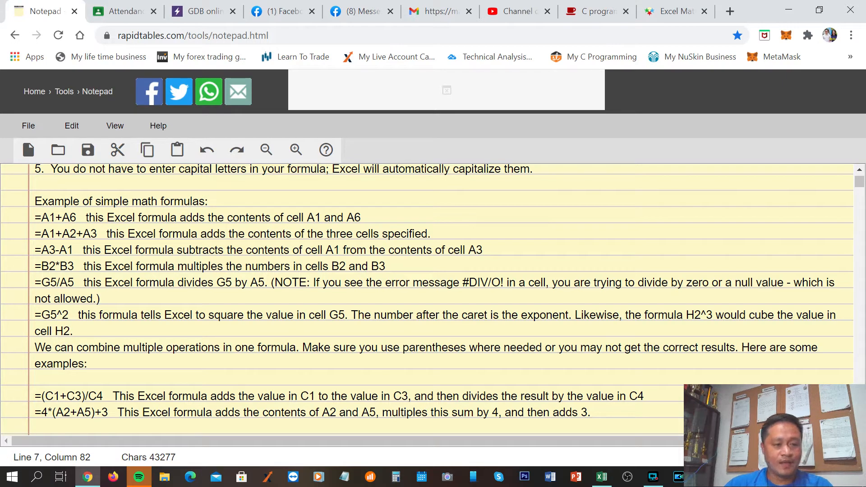
drag(35, 201, 208, 202)
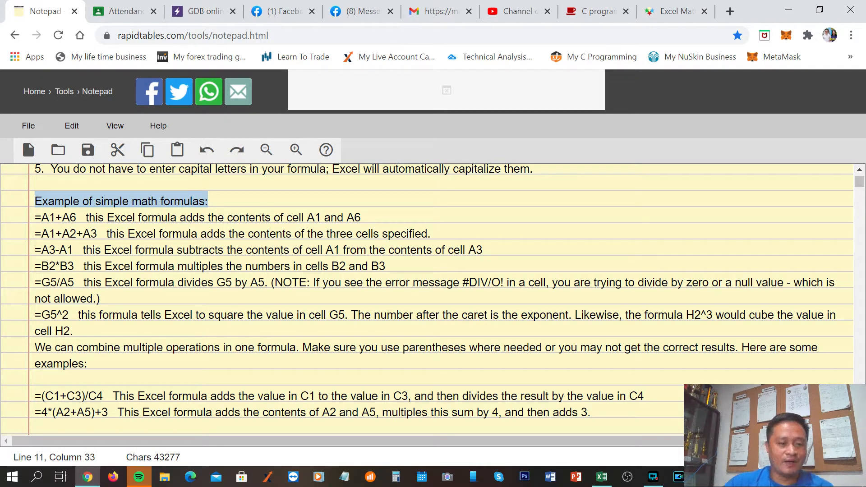
click(217, 218)
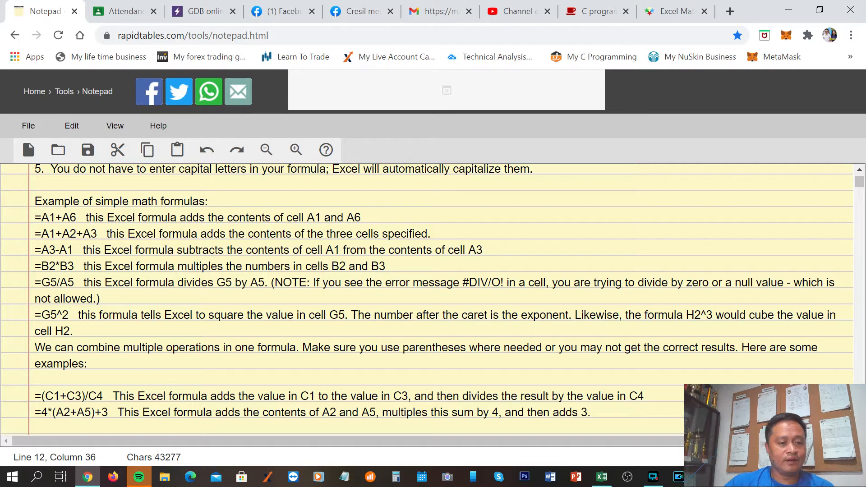
drag(35, 218, 77, 218)
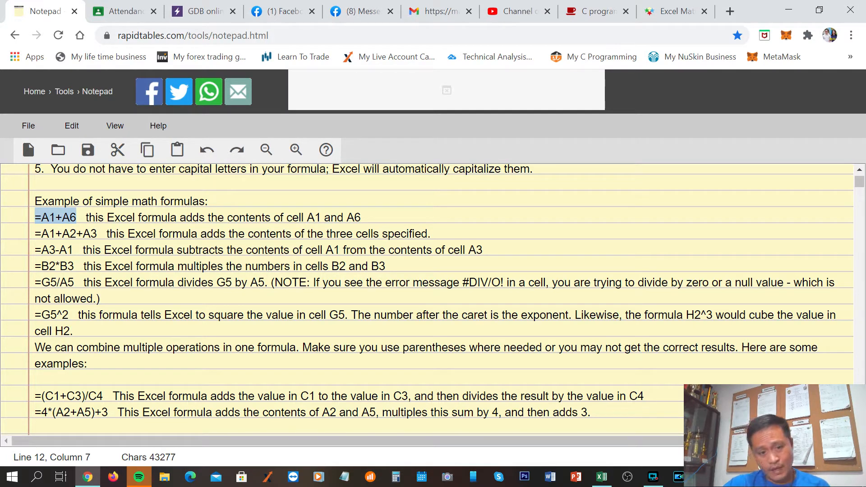
double_click(354, 218)
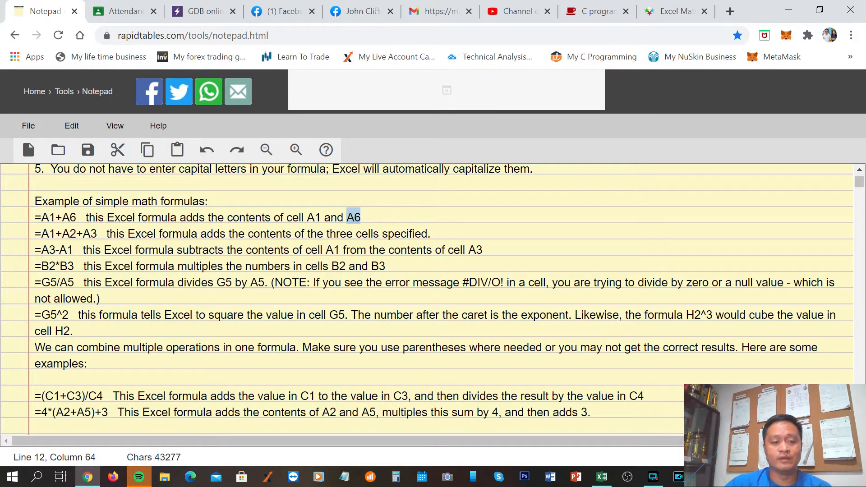
Switch to the CC101.xlsx workbook in Excel, add a new worksheet and enter 20 in cell A1
click(603, 481)
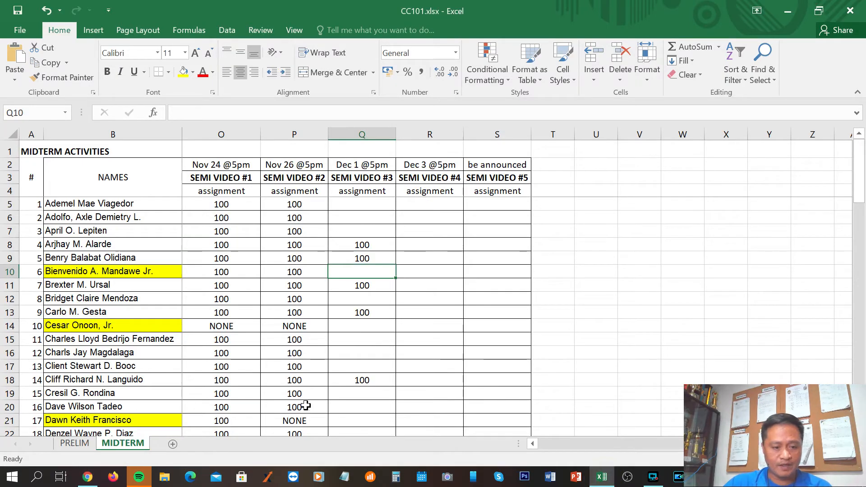
click(172, 444)
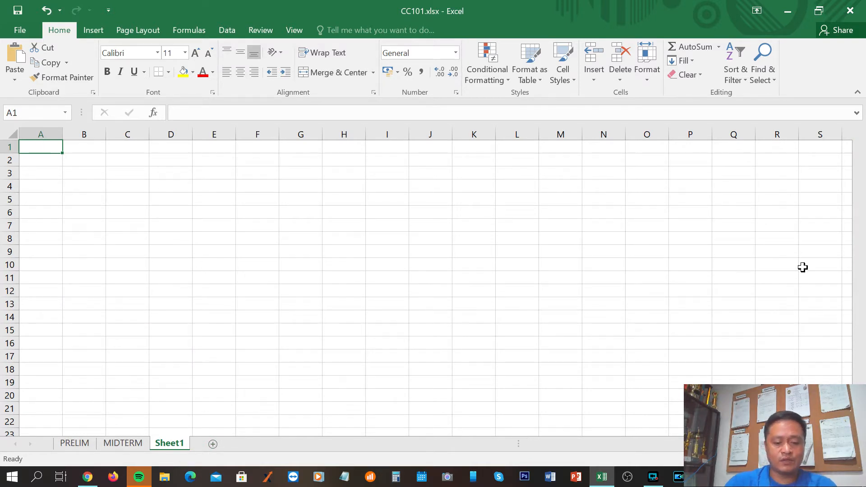
text(20)
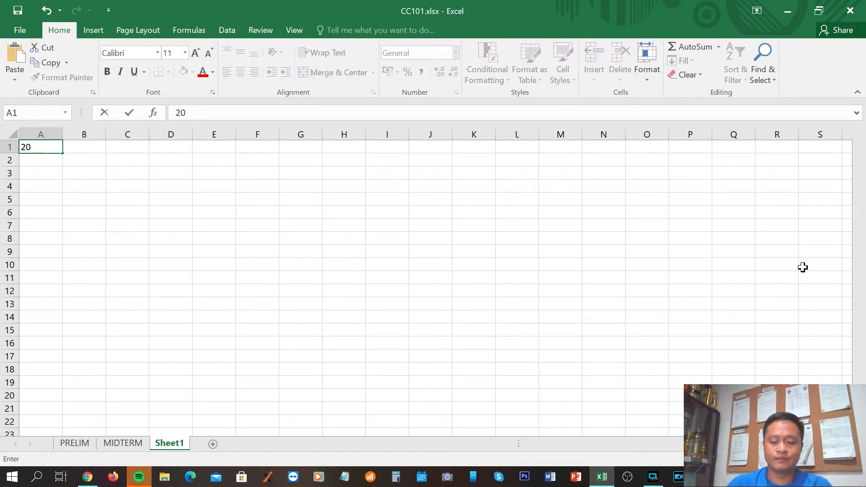
key(Return)
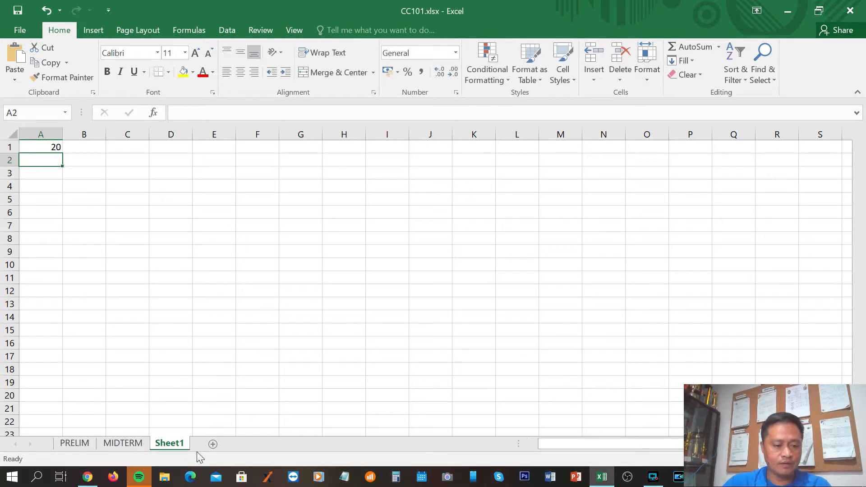
Recheck the =A1+A6 example in the browser notes, then return to Excel and enter 30 in cell A6
click(87, 479)
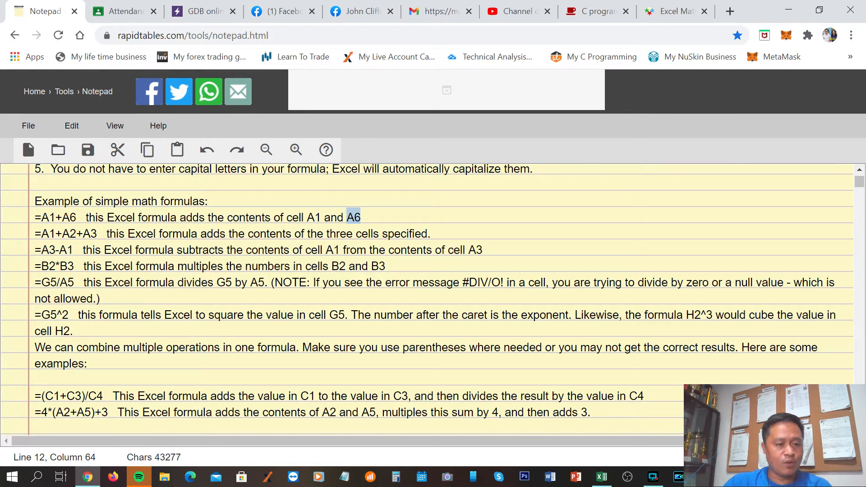
click(603, 476)
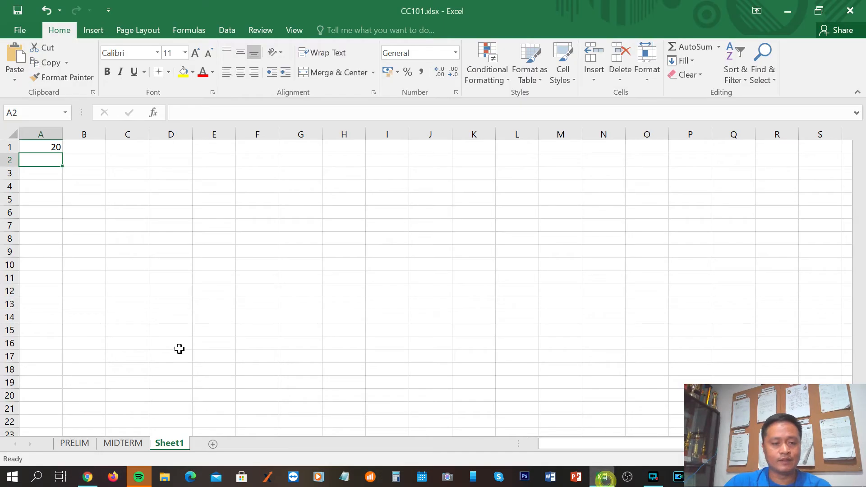
click(47, 146)
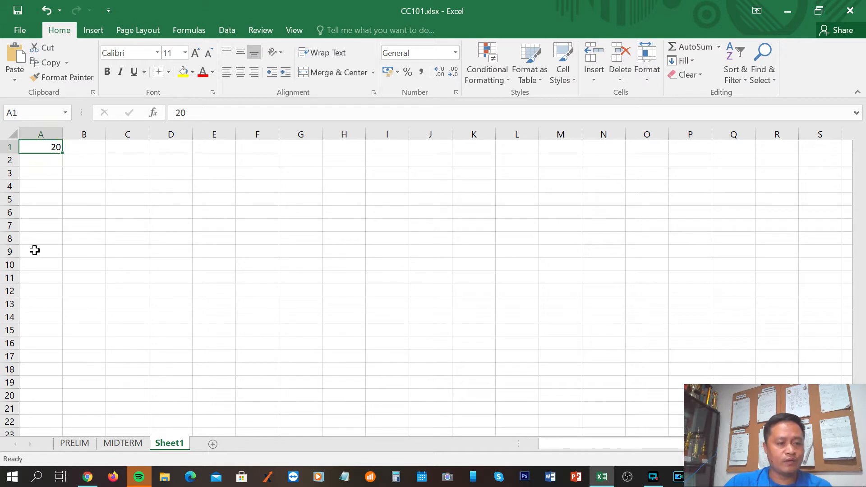
click(53, 213)
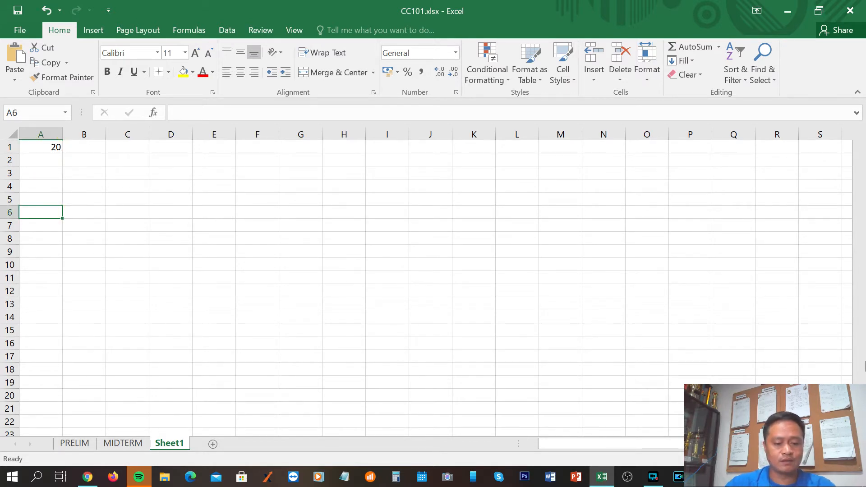
text(30)
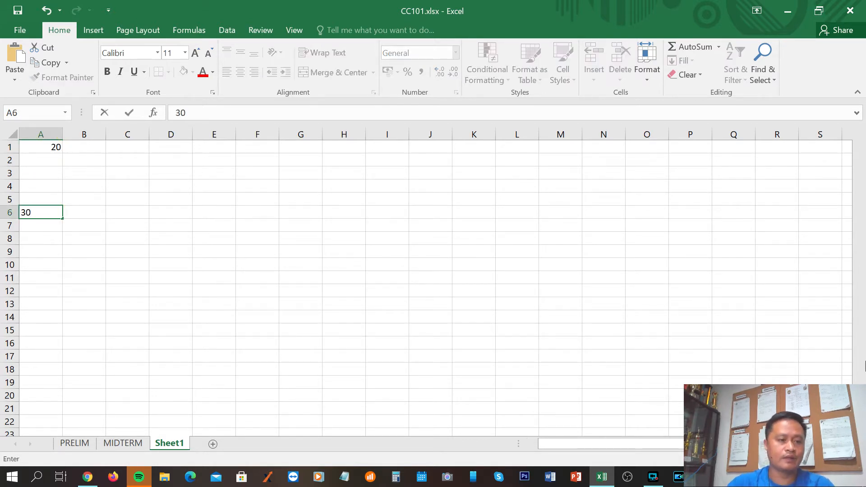
key(Return)
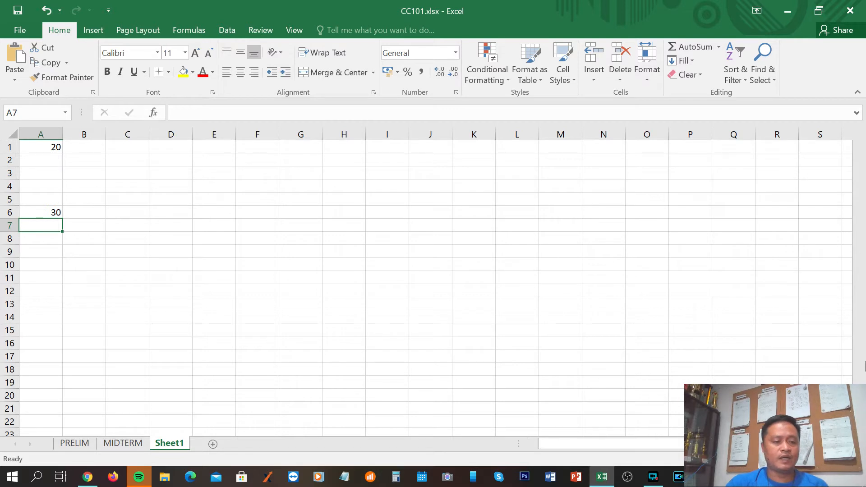
key(Down)
key(Down)
key(Down)
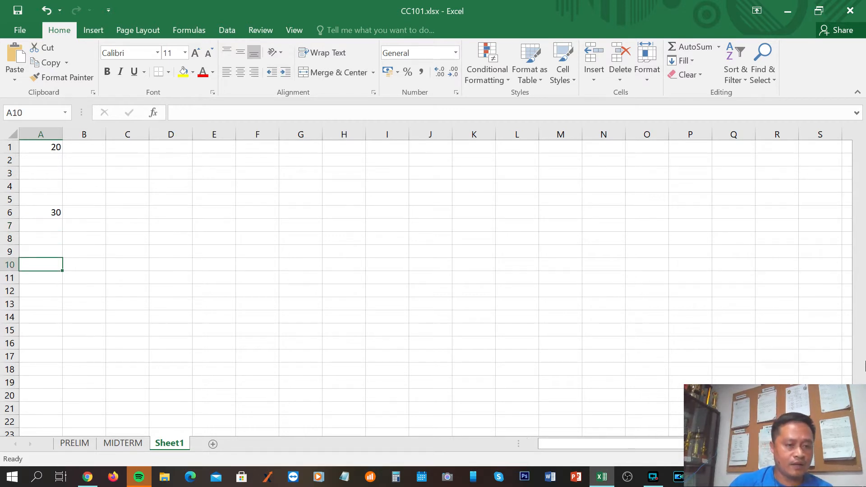
key(Right)
key(Right)
key(Right)
key(Up)
key(Up)
key(Up)
key(Up)
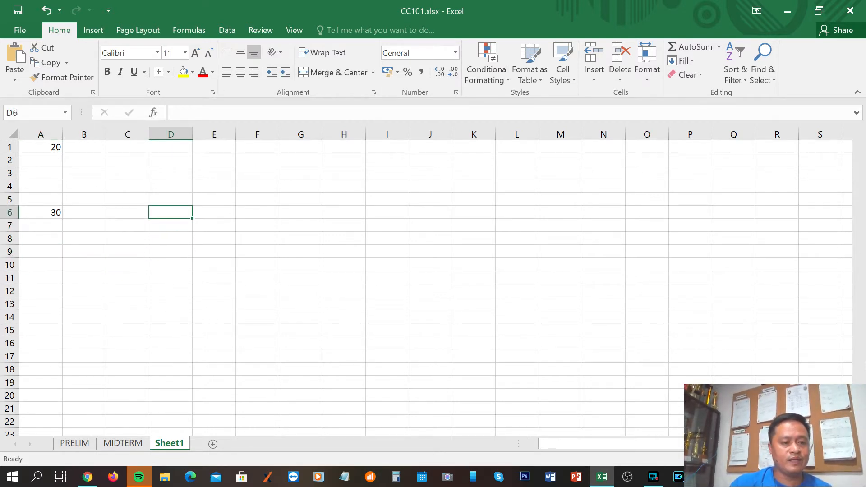
key(Up)
key(Down)
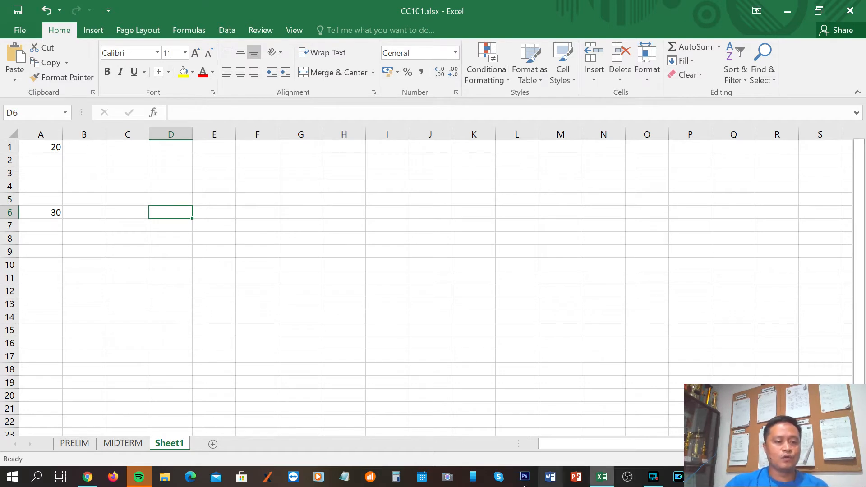
click(91, 336)
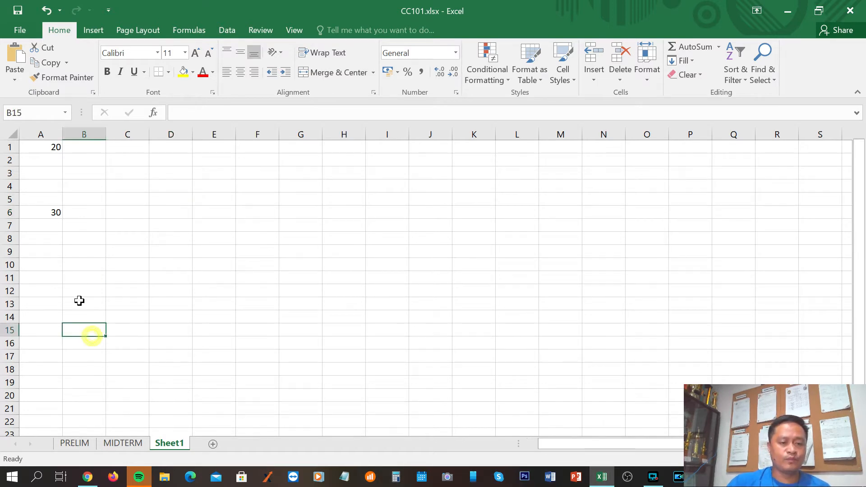
Enter the formula =a1+a6 in cell D6
click(164, 212)
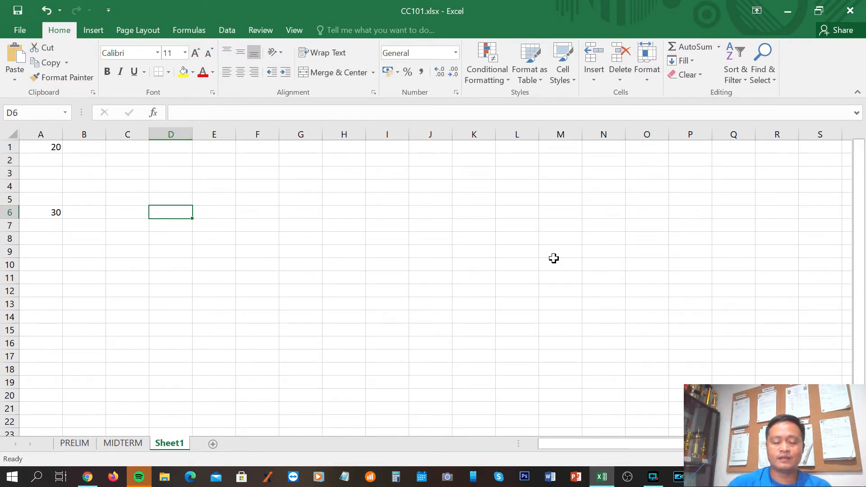
text(=)
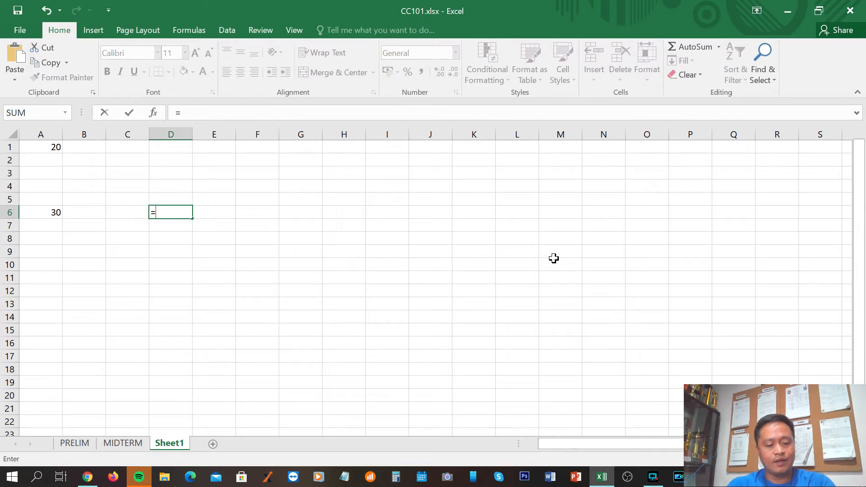
text(a1)
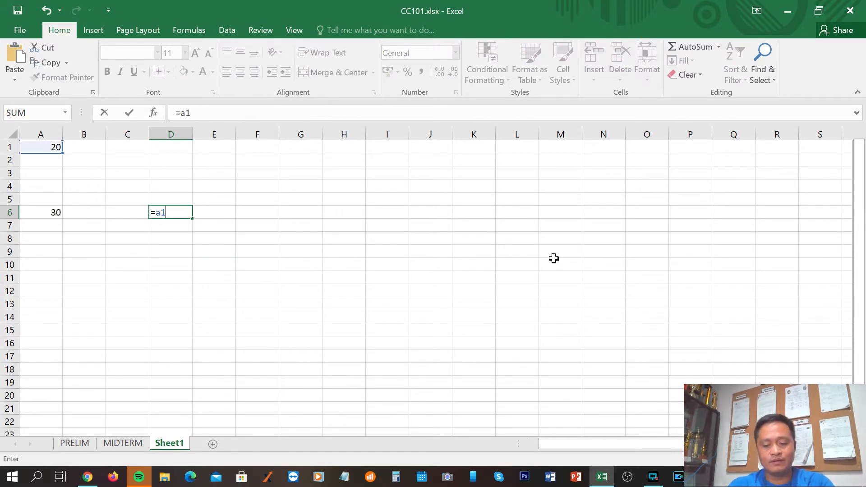
text(+a)
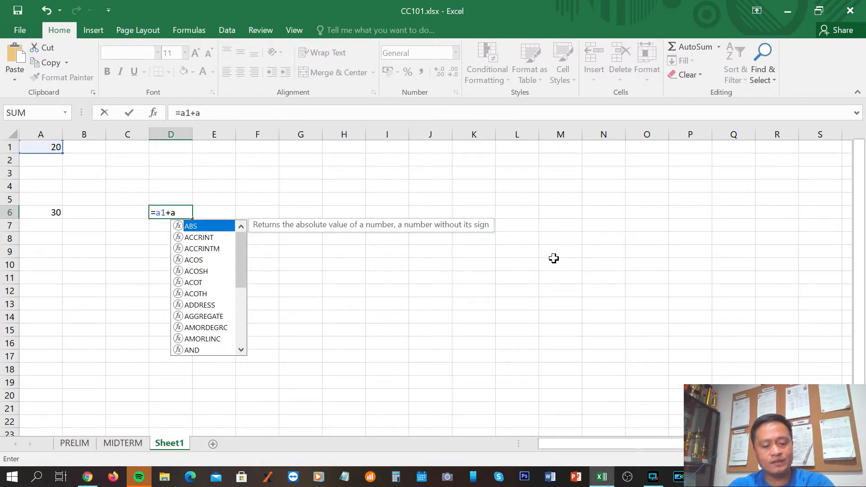
text(6)
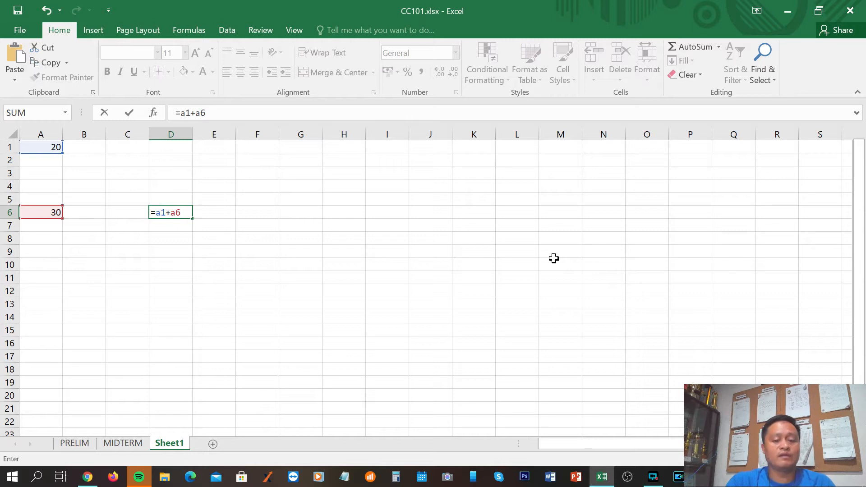
key(Return)
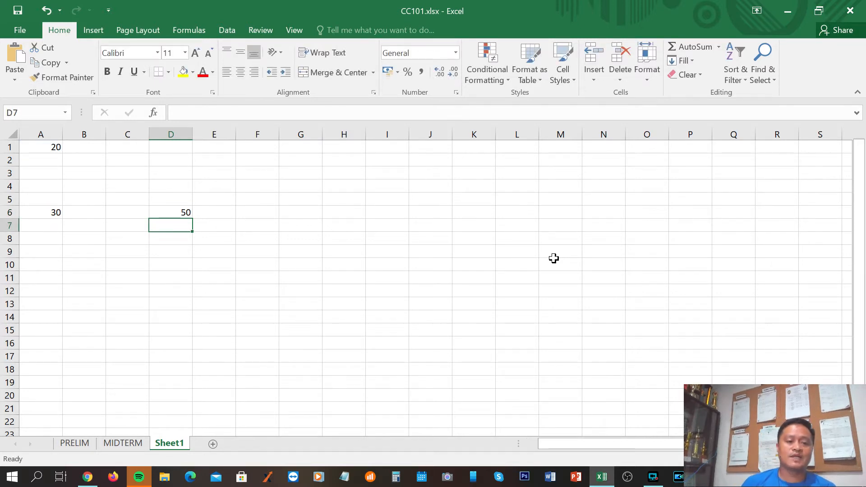
Inspect the formula stored in cell D6, highlighting its text and leaving it without edits
click(173, 212)
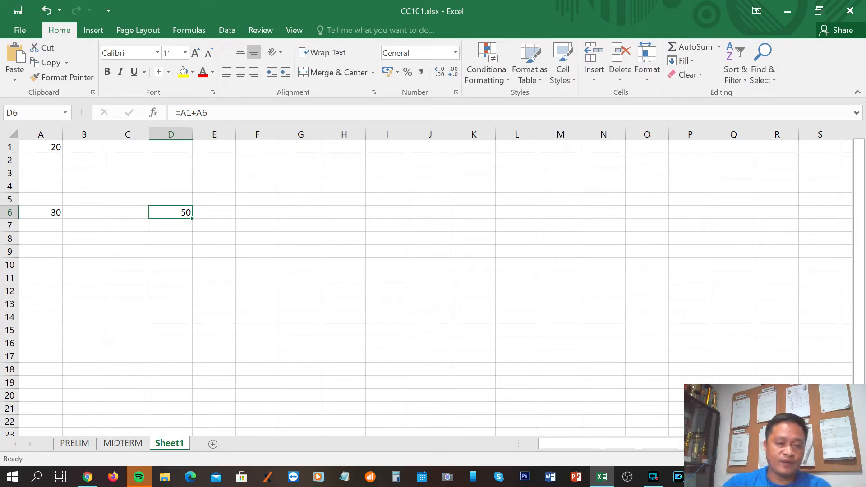
drag(209, 113, 175, 113)
text(=)
click(251, 206)
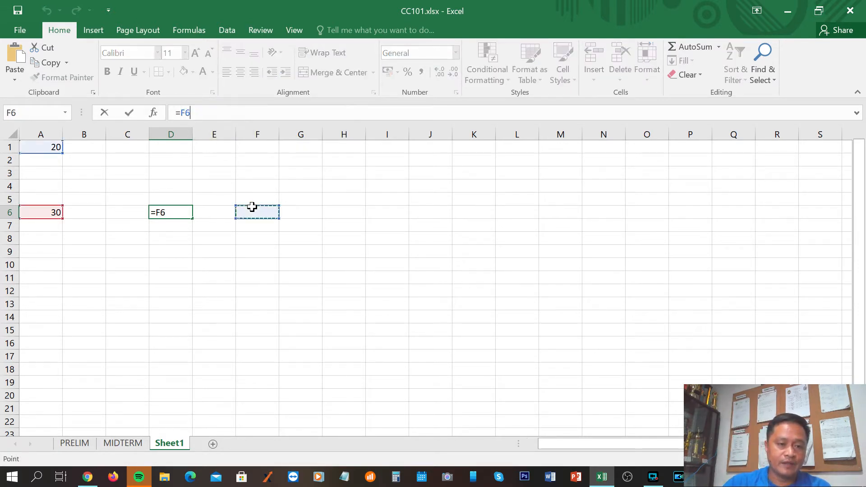
key(Escape)
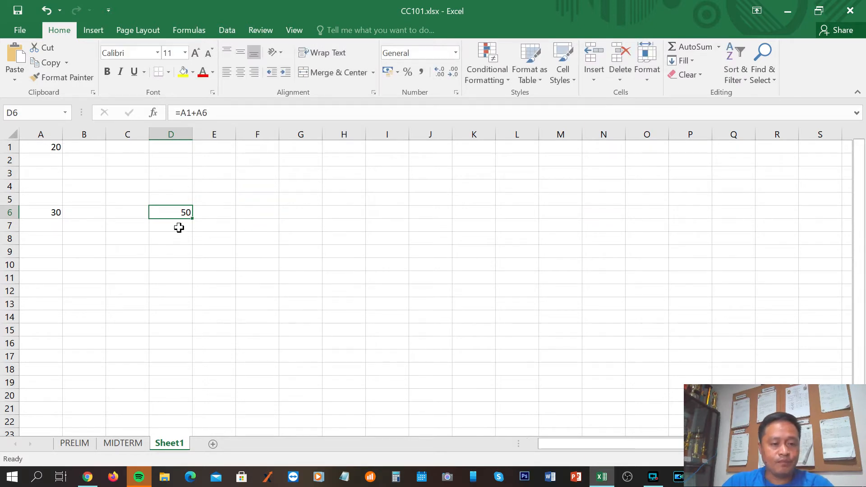
click(179, 236)
click(172, 213)
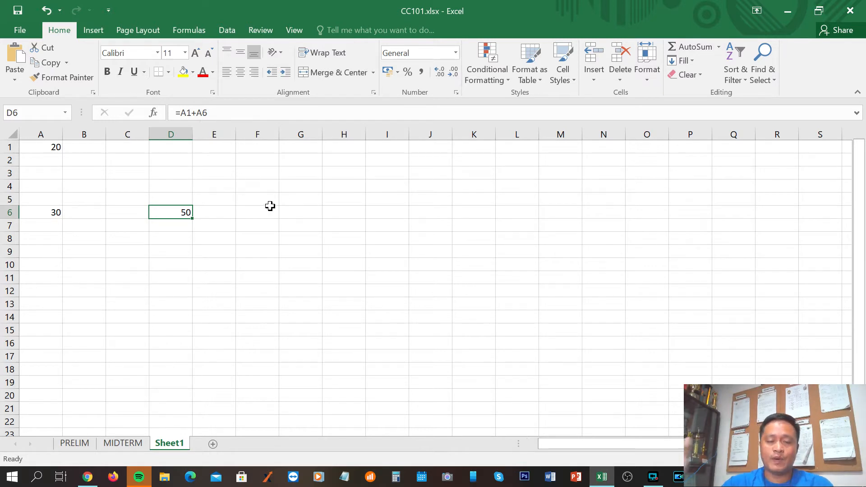
click(153, 277)
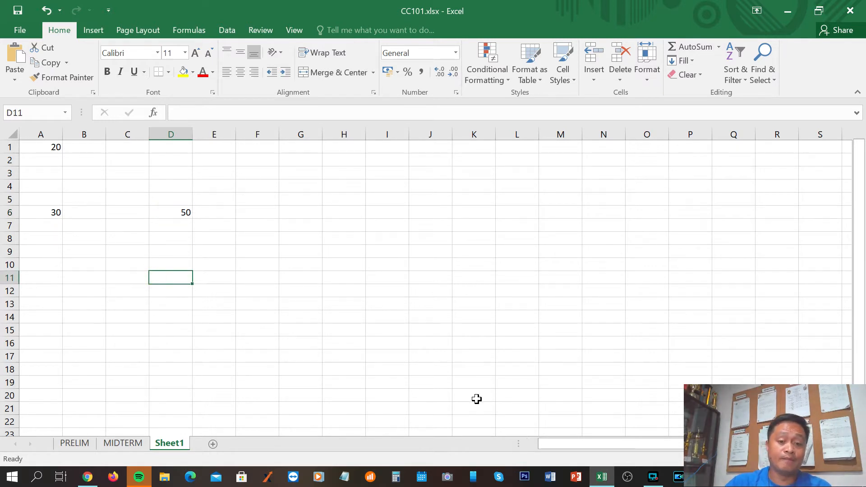
Switch to the notes in Chrome, highlight the A1+A2+A3 example, and return to the CC101.xlsx workbook in Excel
click(87, 477)
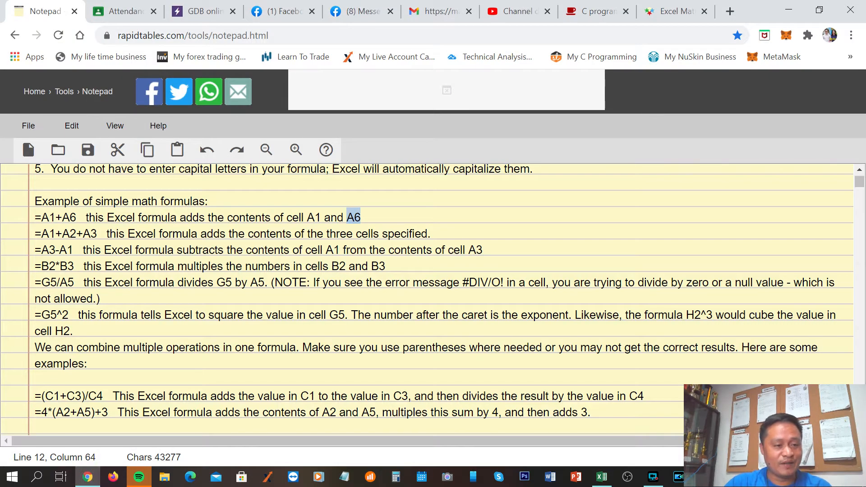
drag(41, 234, 100, 234)
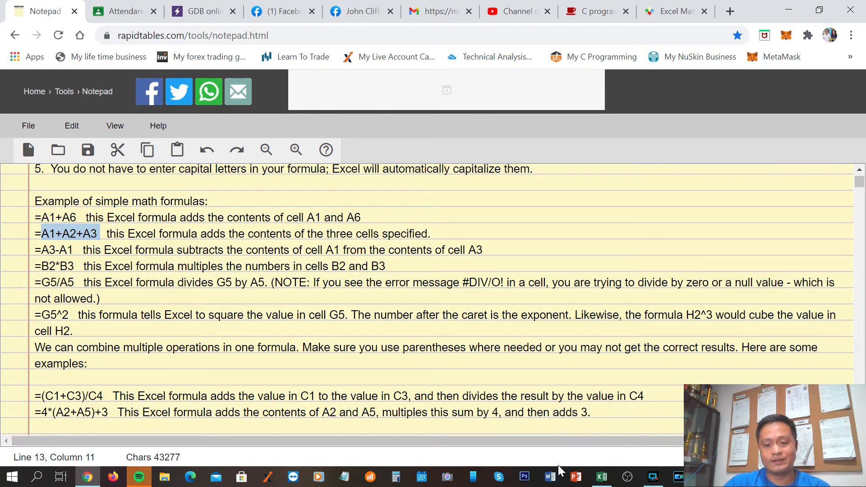
click(602, 477)
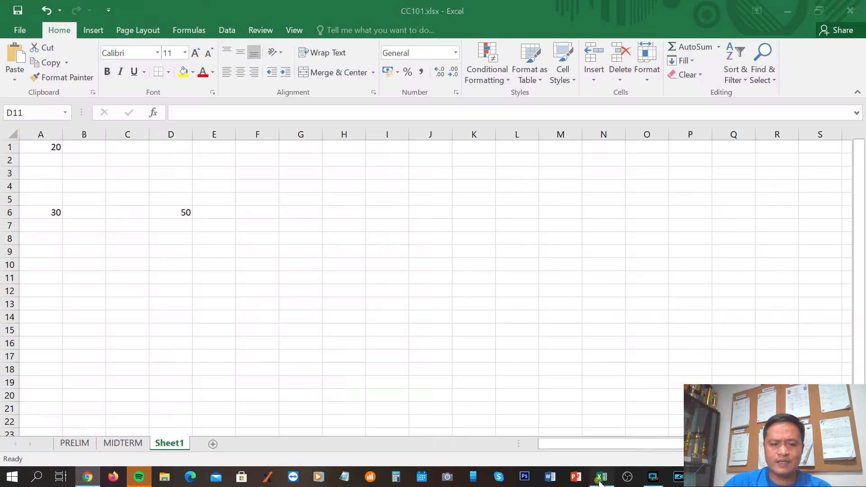
Enter 25 in cell A2 and 45 in cell A3
click(47, 159)
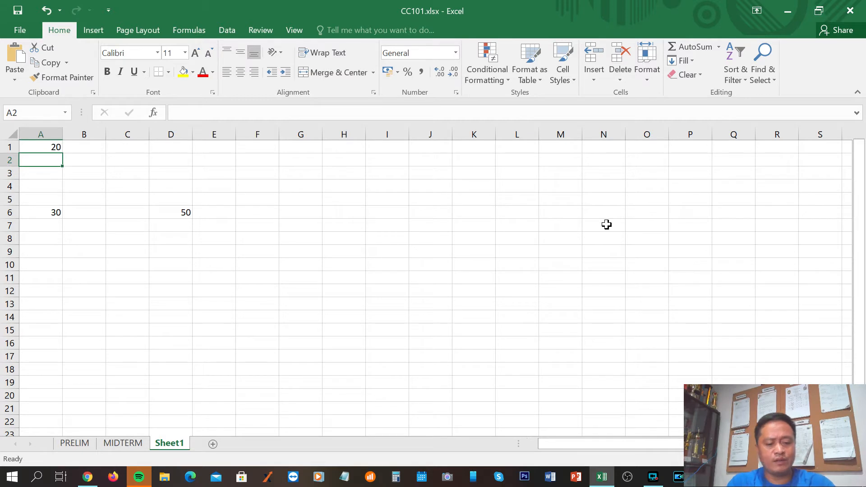
text(25)
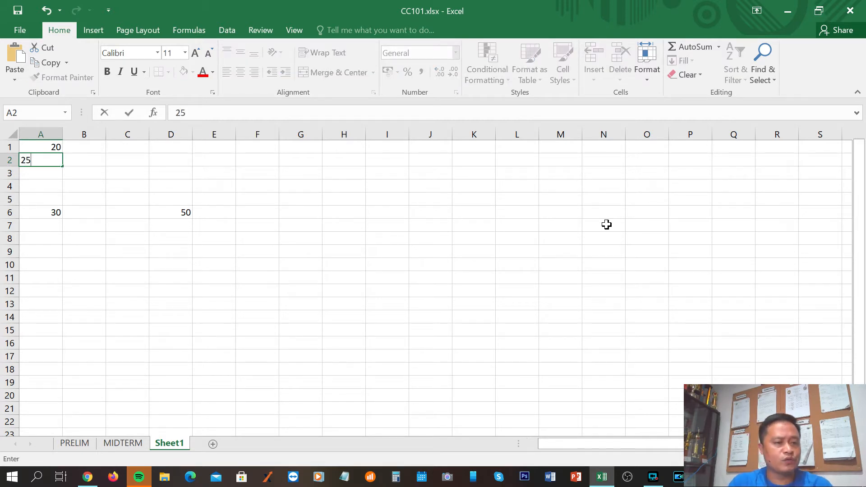
key(Return)
text(45)
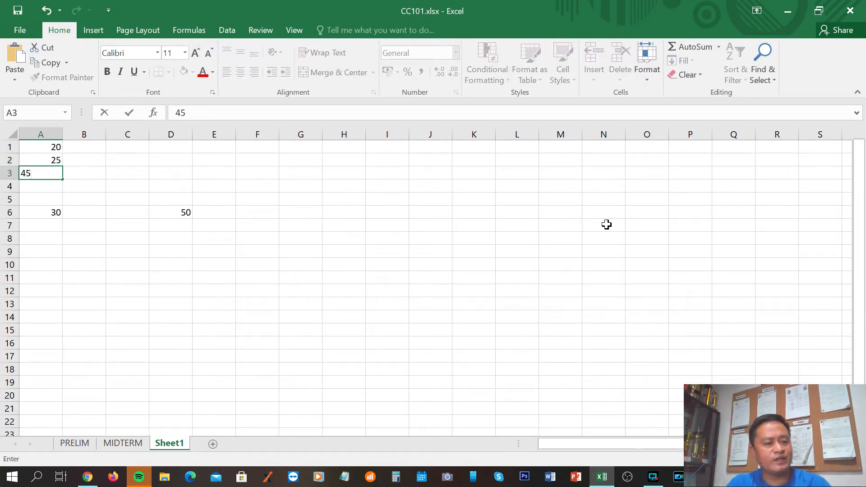
key(Return)
Enter the formula =a1+a2+a3 in cell A11 to add the three cells
key(Return)
key(Return)
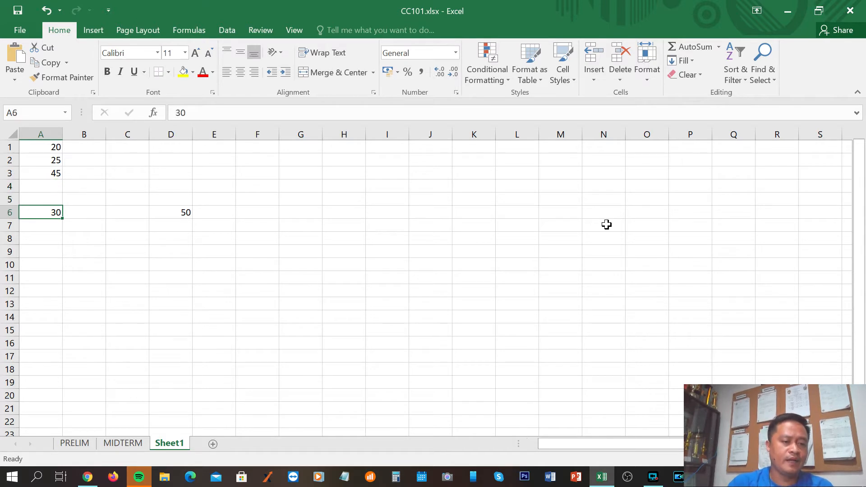
key(Return)
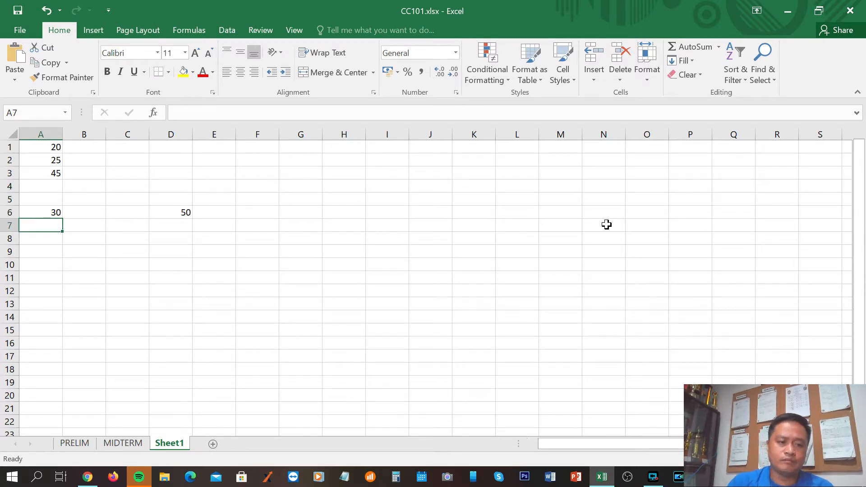
key(Return)
key(Return)
key(Return)
key(Return)
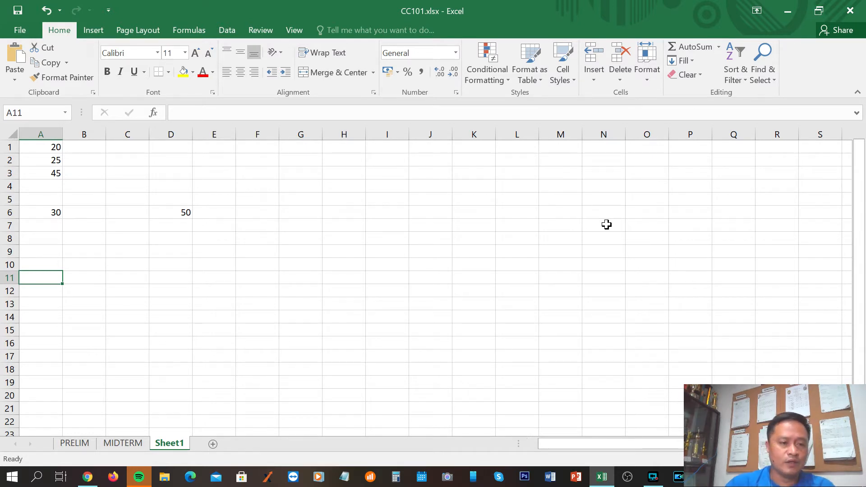
click(42, 278)
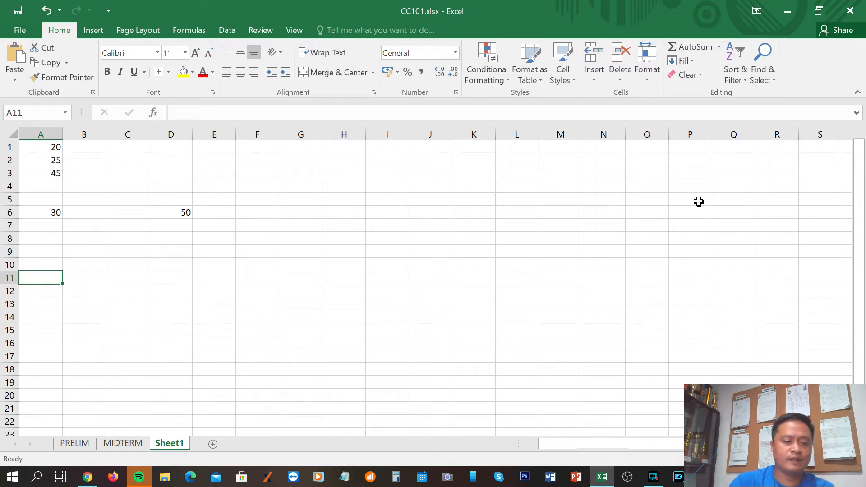
text(=)
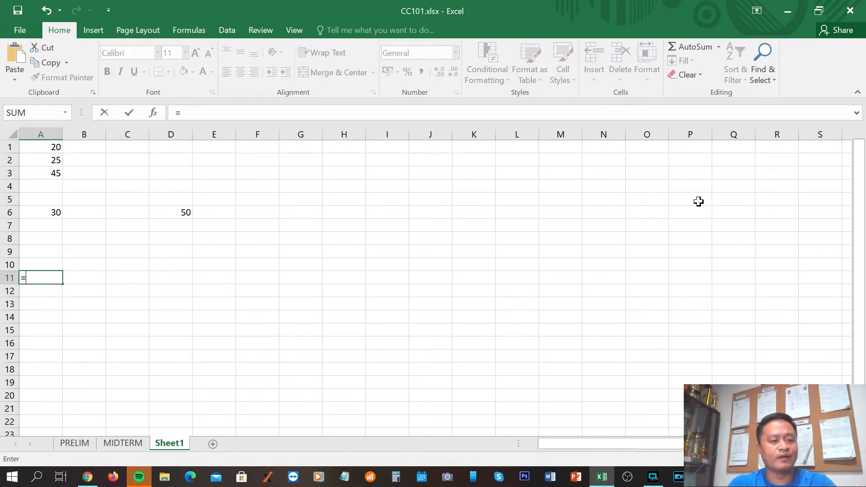
text(a1+)
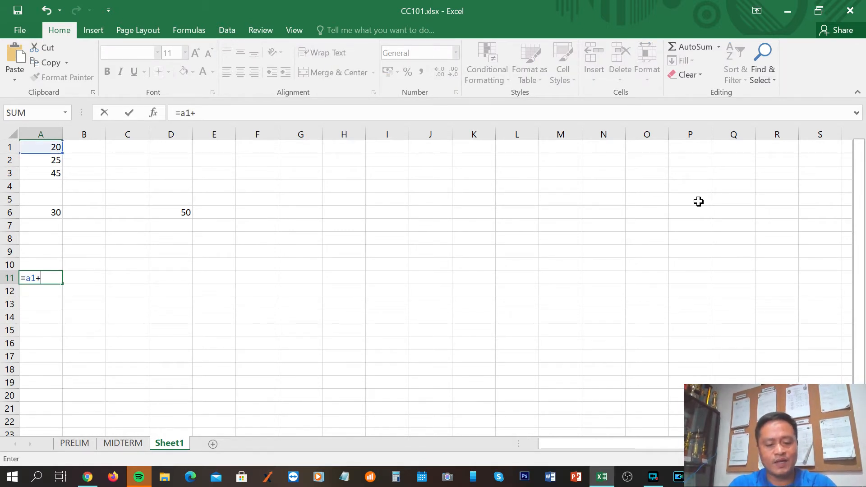
text(a2)
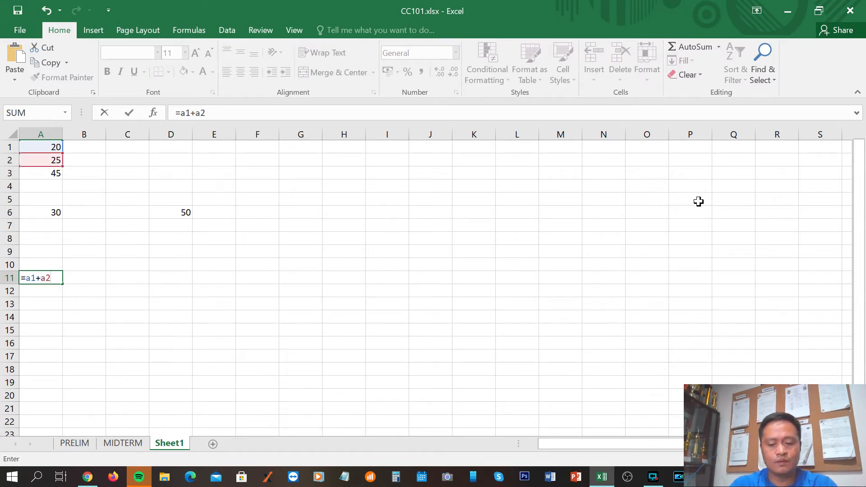
text(+a)
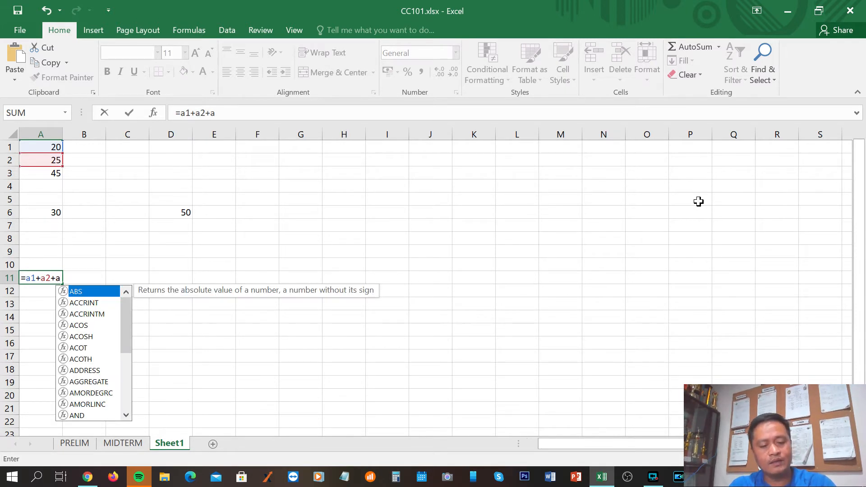
text(3)
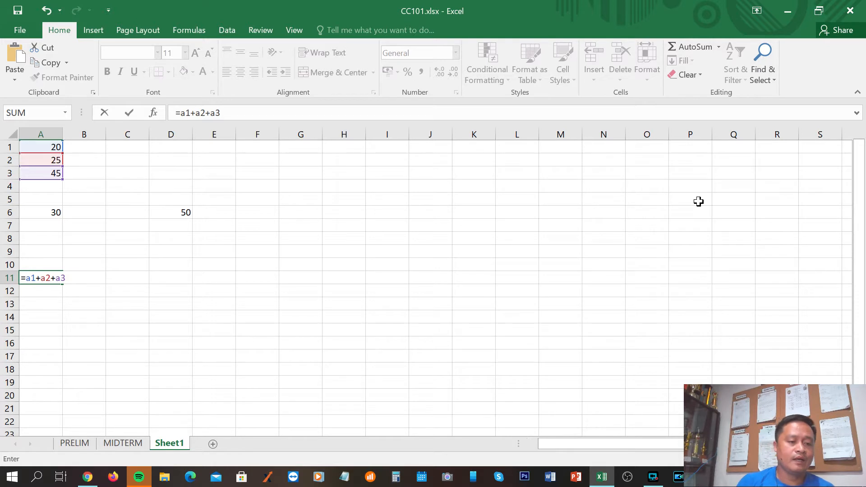
key(Return)
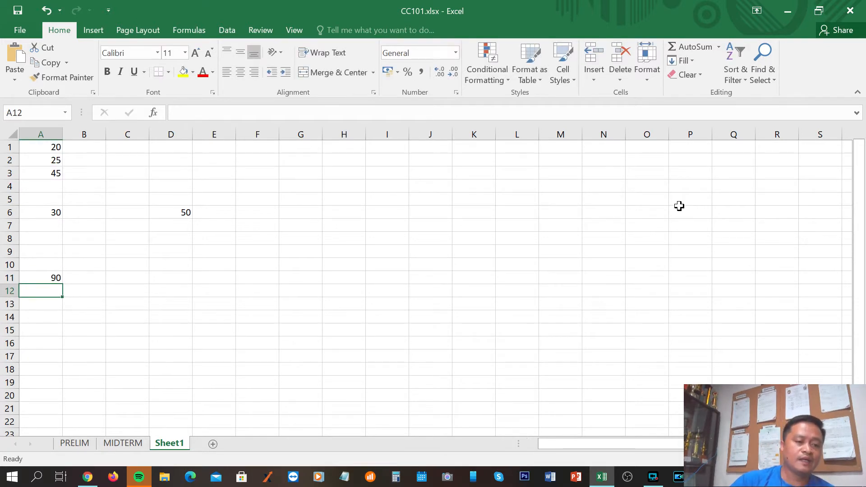
Inspect the formula stored in cell A11 and compare its references with the values in column A
click(45, 311)
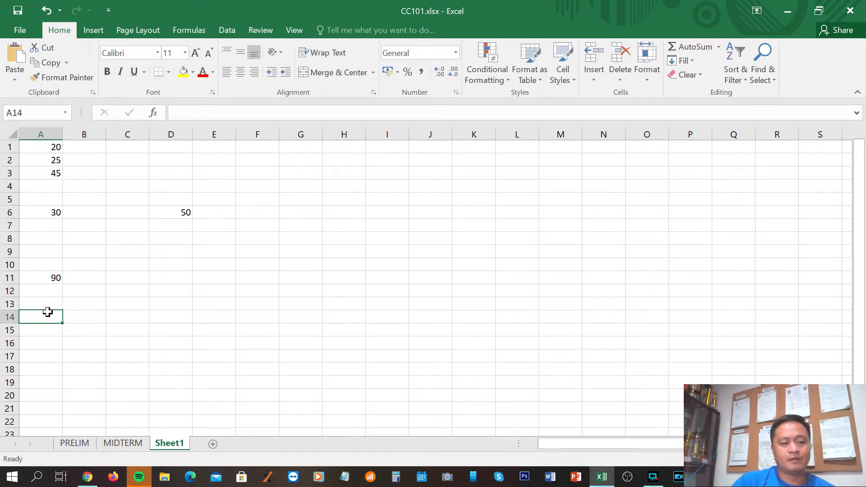
click(42, 278)
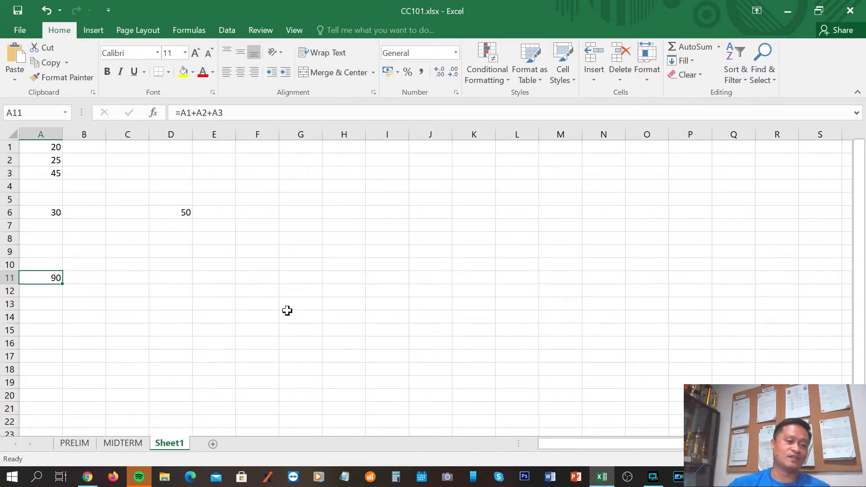
click(126, 321)
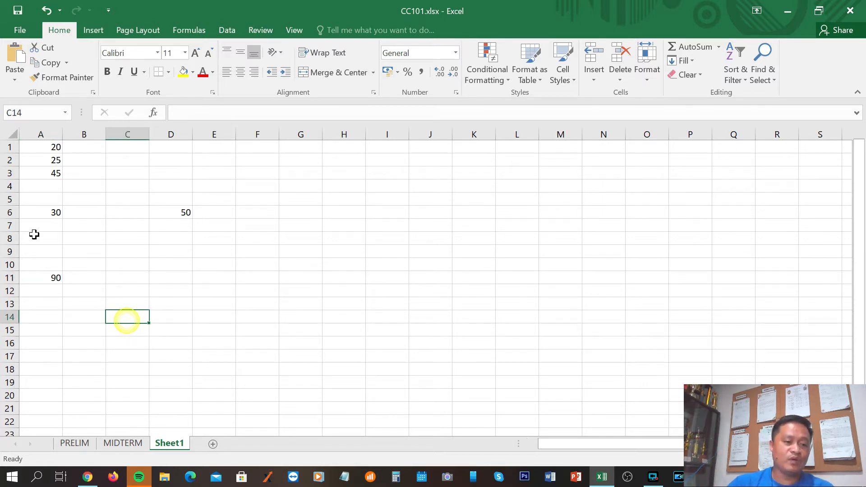
click(55, 278)
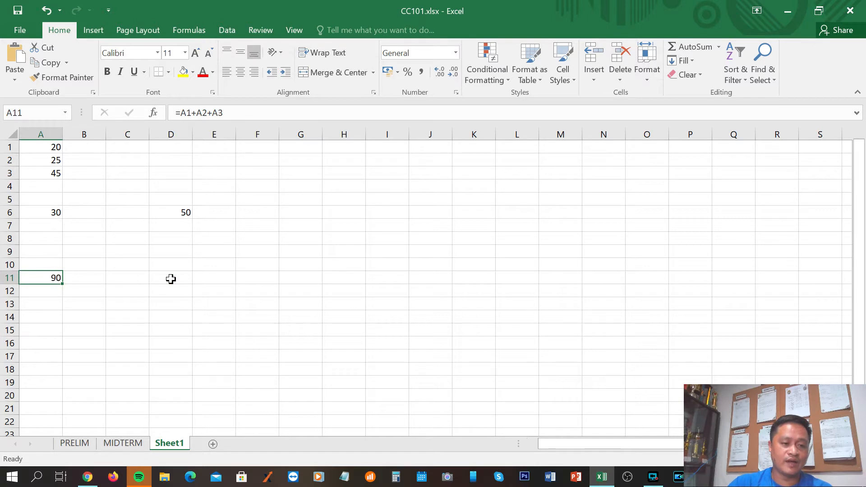
Change the value in cell A2 to 50 and check the formula in cell A11
click(208, 318)
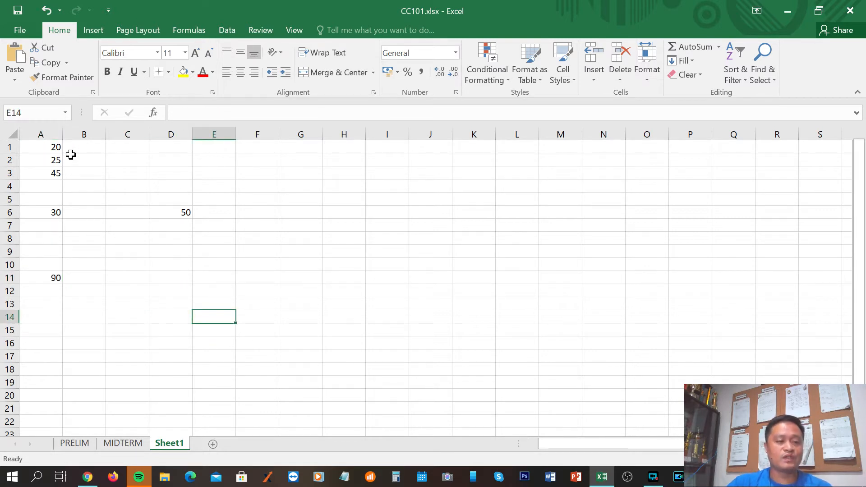
click(41, 157)
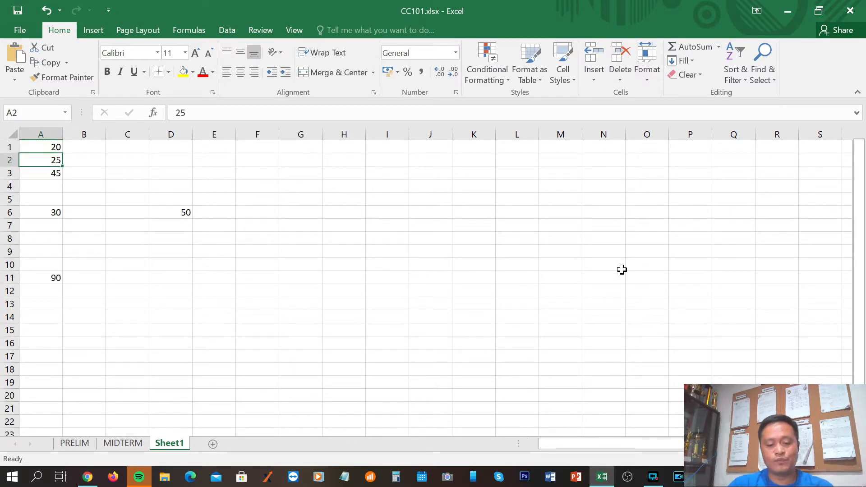
text(50)
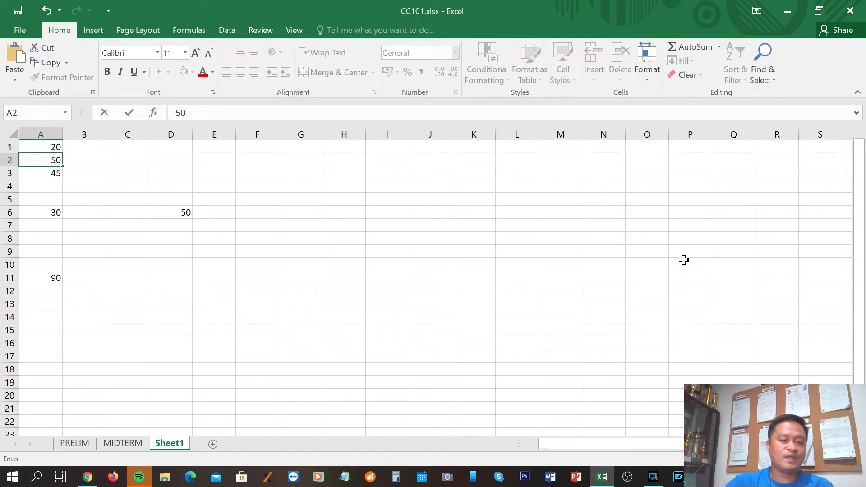
click(40, 277)
drag(108, 292, 114, 304)
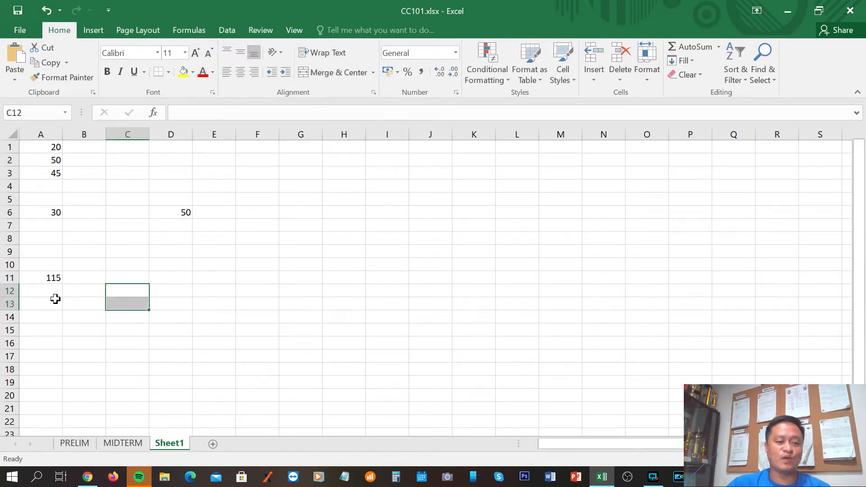
click(135, 344)
click(39, 277)
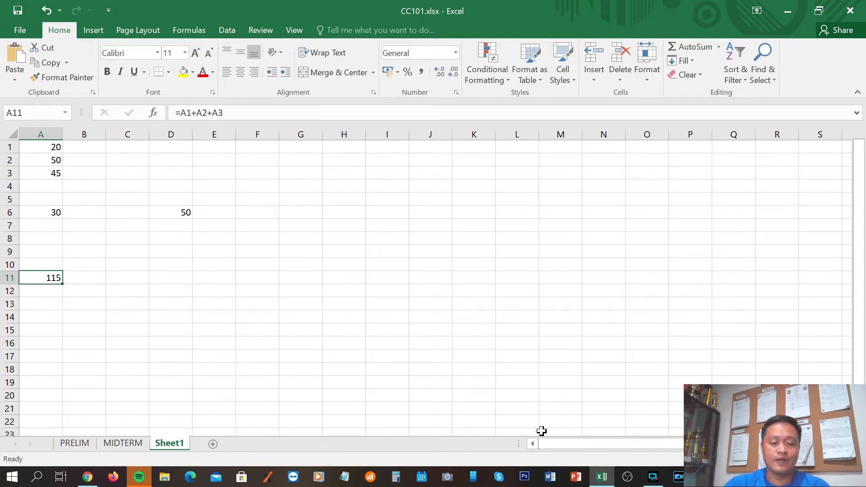
Switch to the notes in Chrome, highlight the =A3-A1 example, and return to the CC101.xlsx workbook in Excel
click(88, 477)
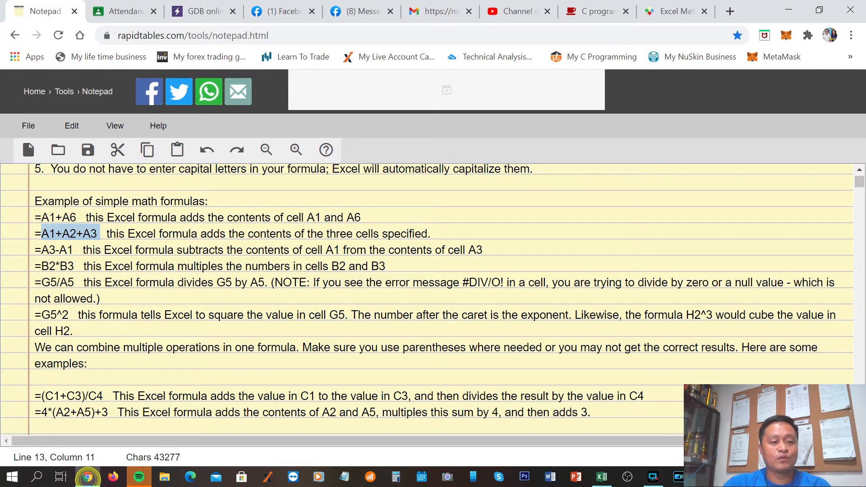
click(134, 251)
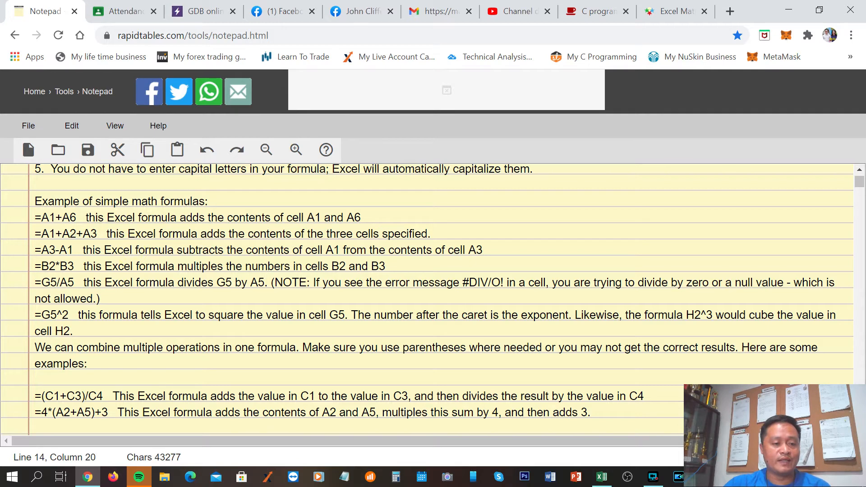
drag(41, 251, 73, 251)
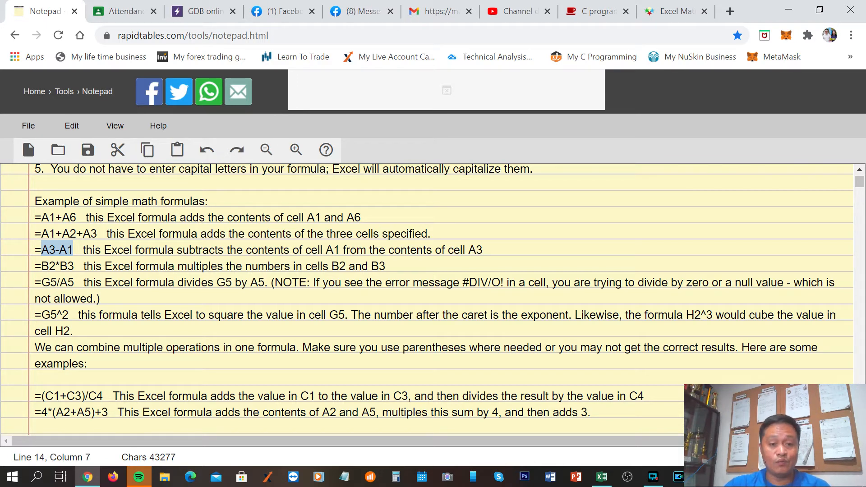
click(195, 266)
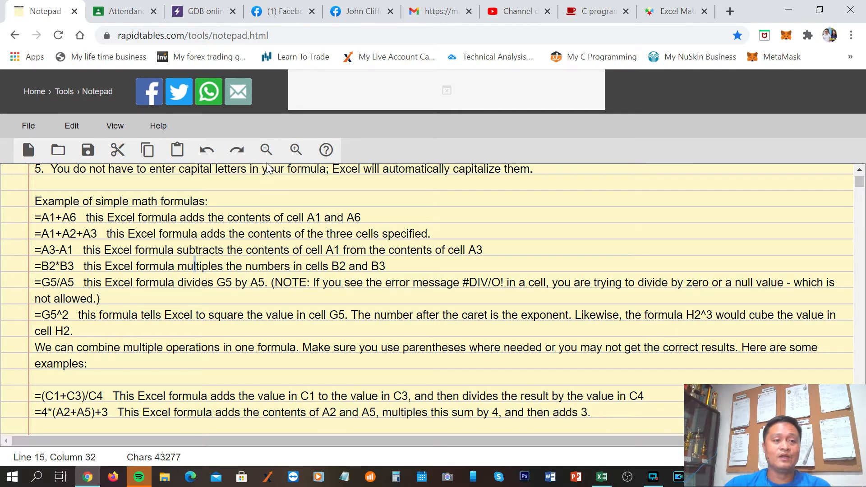
drag(73, 250, 34, 250)
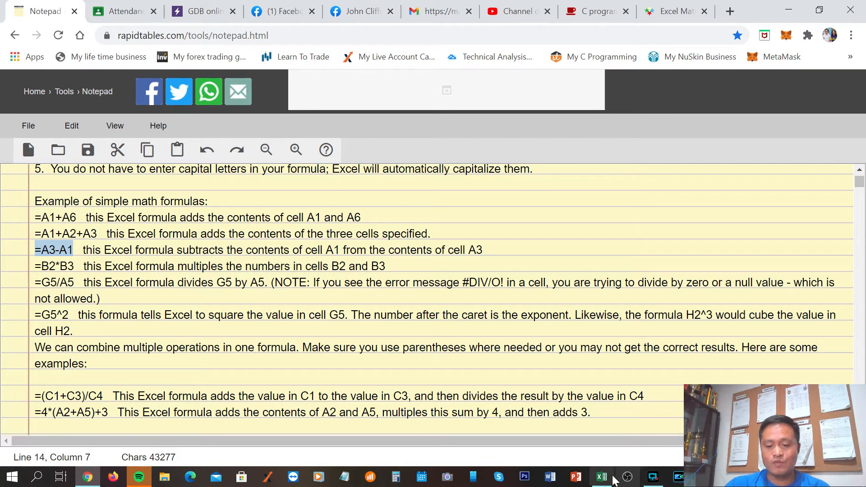
click(602, 476)
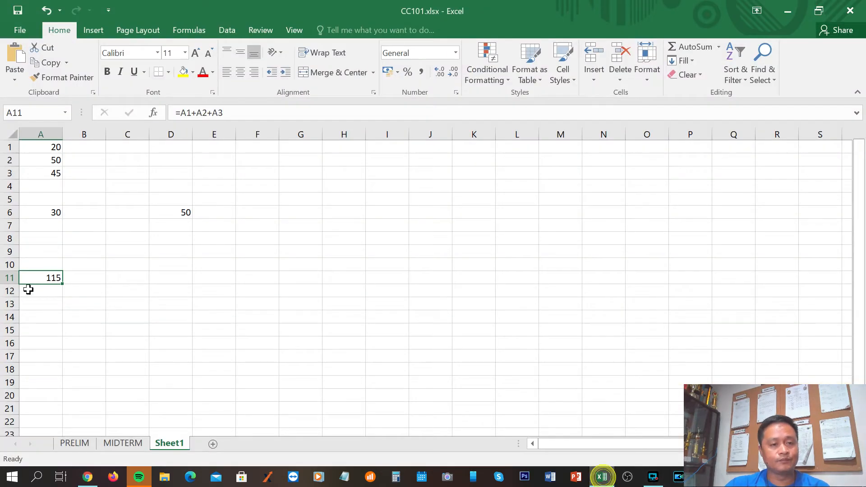
Enter the formula =a3-a1 in cell B11 to subtract cell A1 from cell A3
click(84, 277)
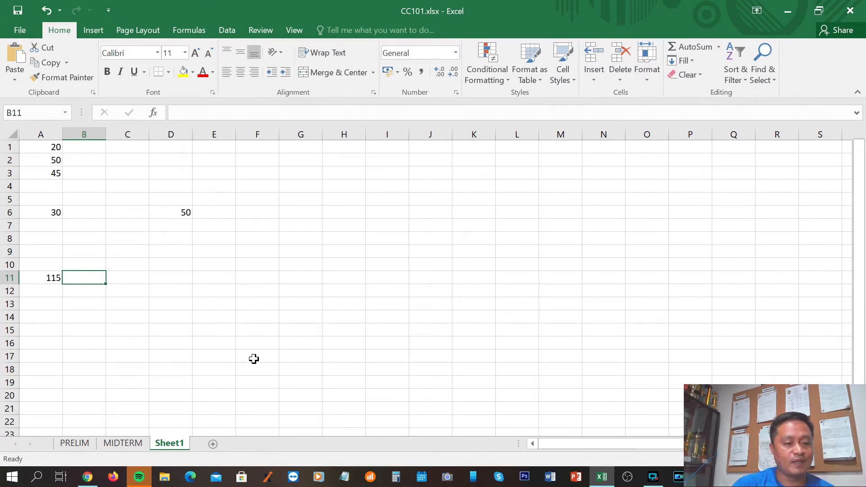
text(=)
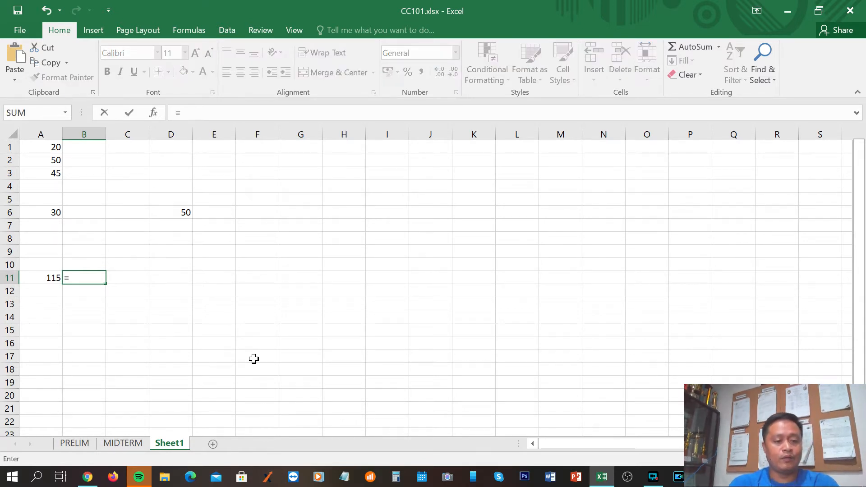
text(a3-a1)
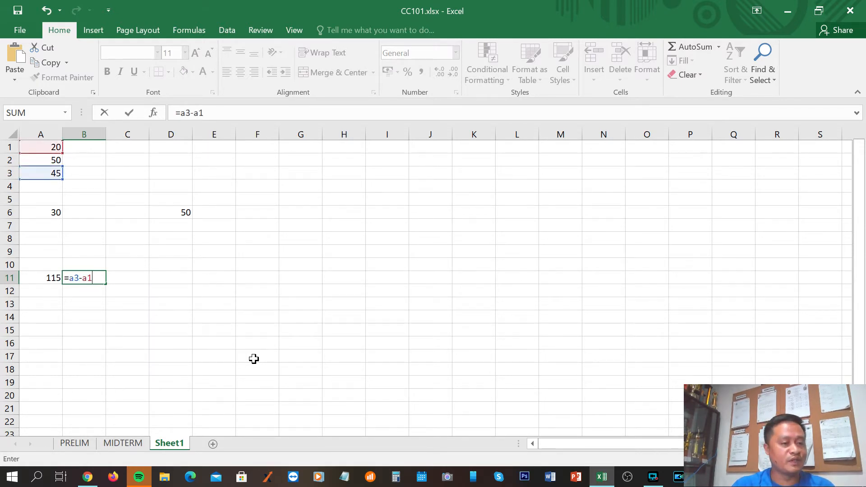
key(Return)
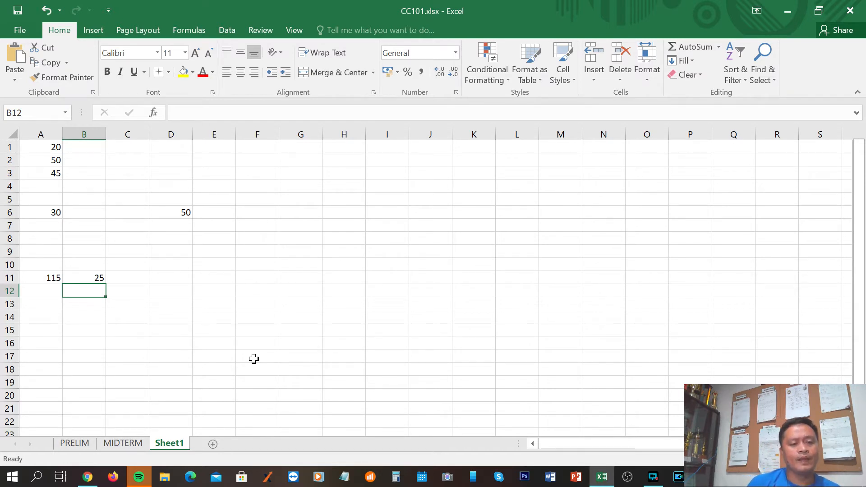
Change the value in cell A1 to 100 and check the formulas in cells A11 and B11
click(43, 148)
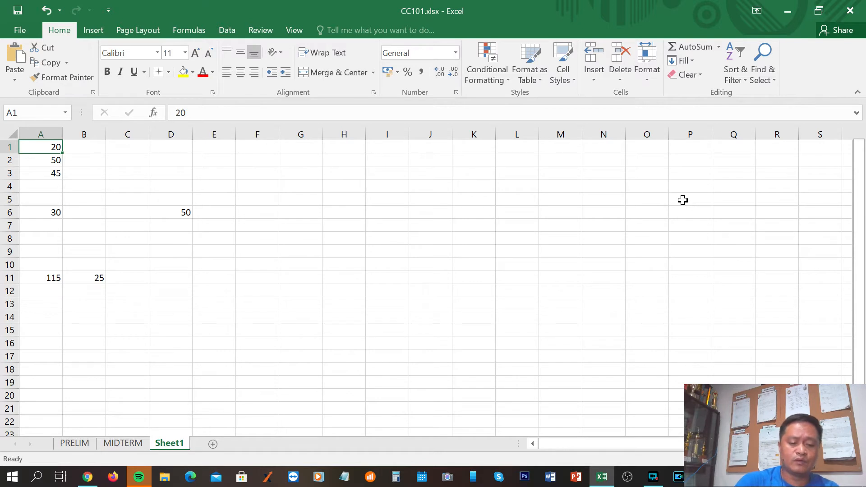
text(100)
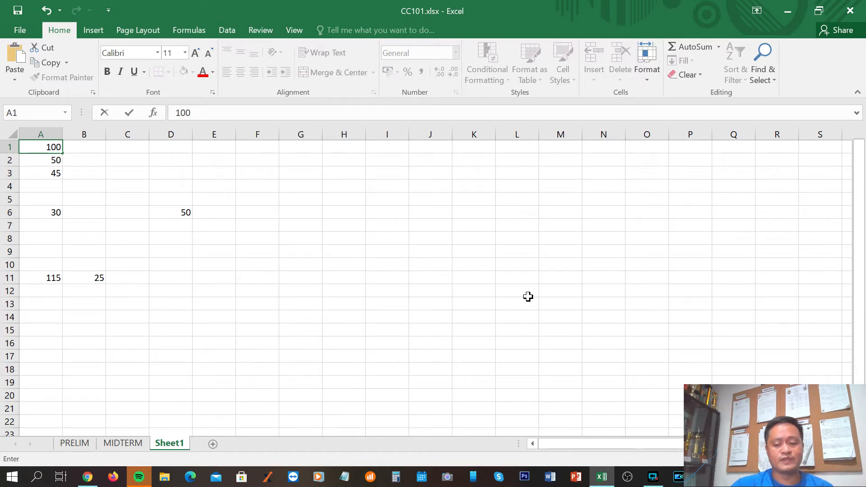
key(Return)
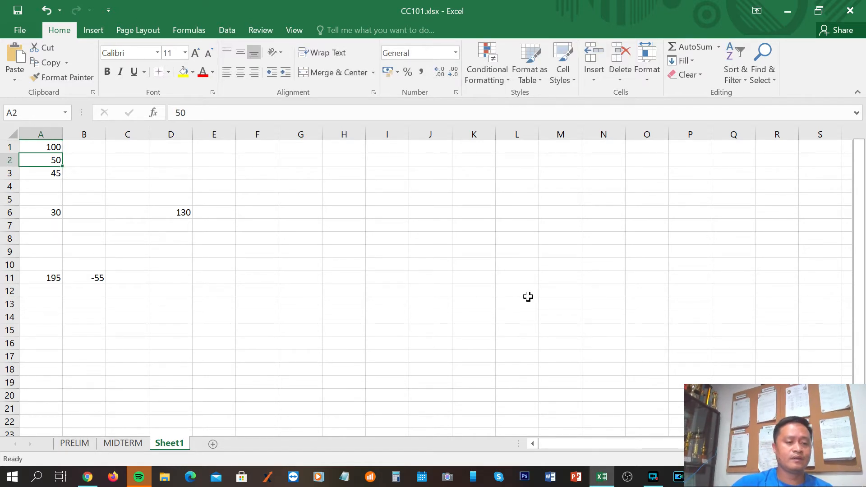
click(111, 330)
click(52, 277)
click(95, 279)
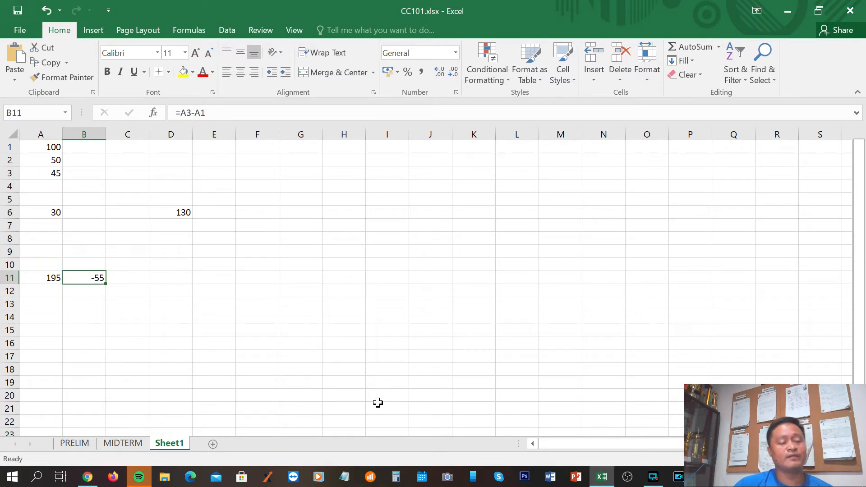
click(123, 309)
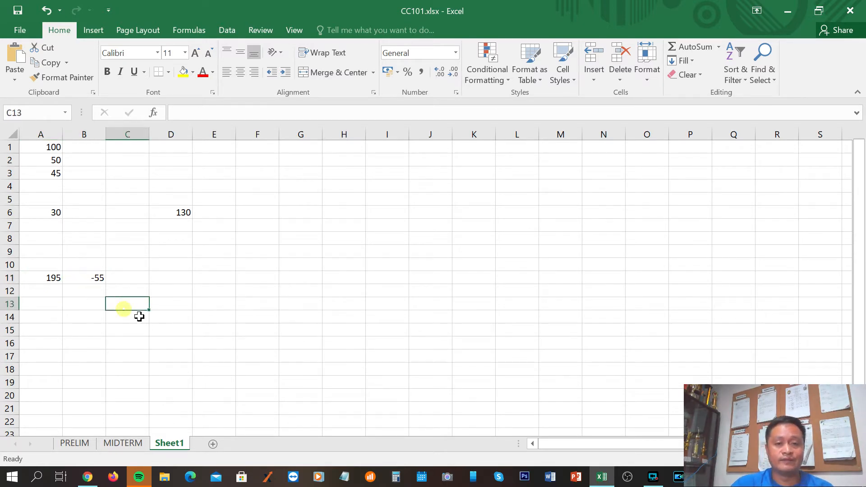
Switch to the notes in Chrome, highlight the =B2*B3 example, and return to the workbook in Excel
click(88, 477)
scroll(176, 365, down, 3)
scroll(175, 365, up, 3)
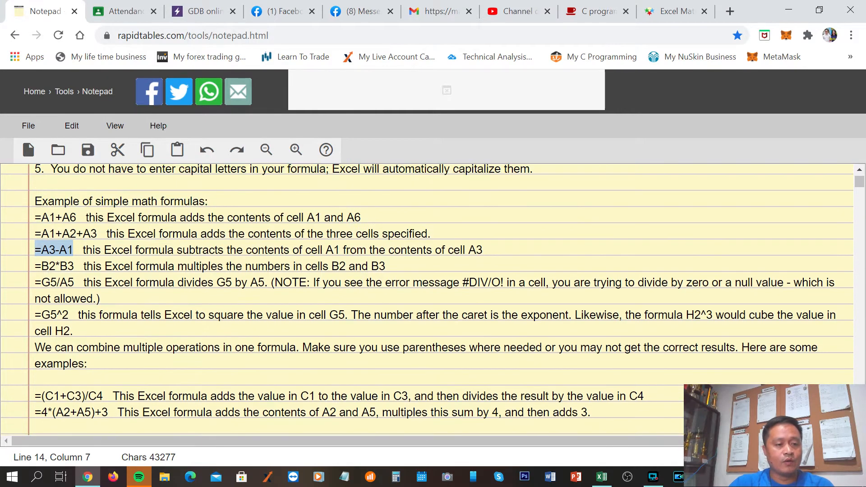
drag(35, 266, 74, 266)
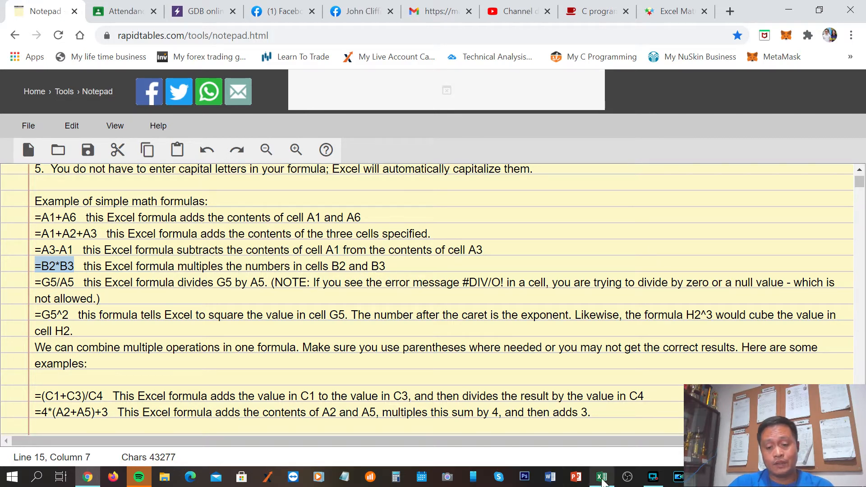
click(602, 477)
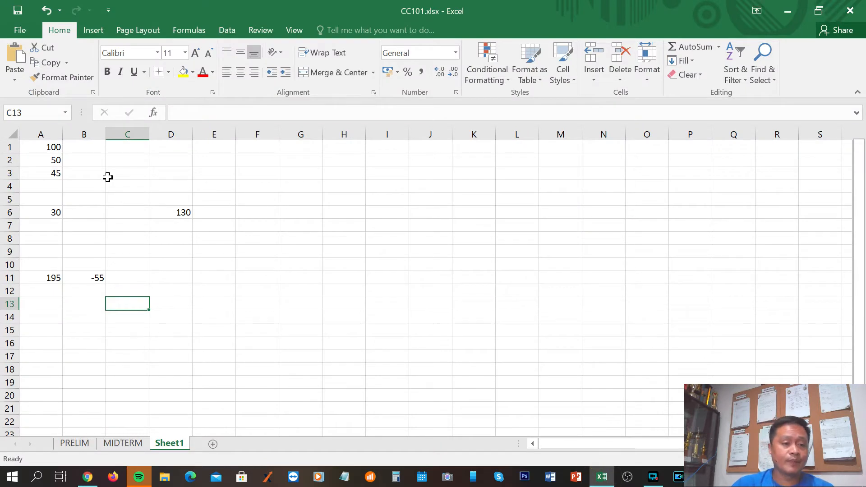
Enter 23, 40 and 21 in cells B1, B2 and B3
click(90, 146)
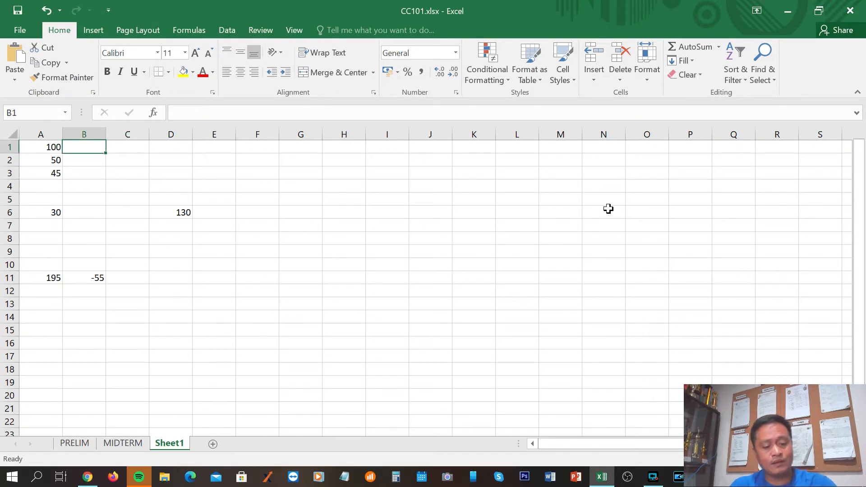
text(23)
key(ctrl+Return)
key(Return)
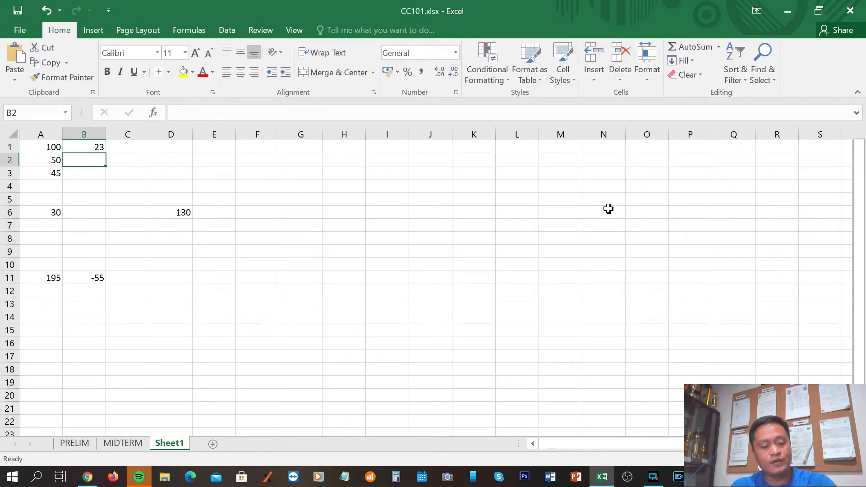
text(40)
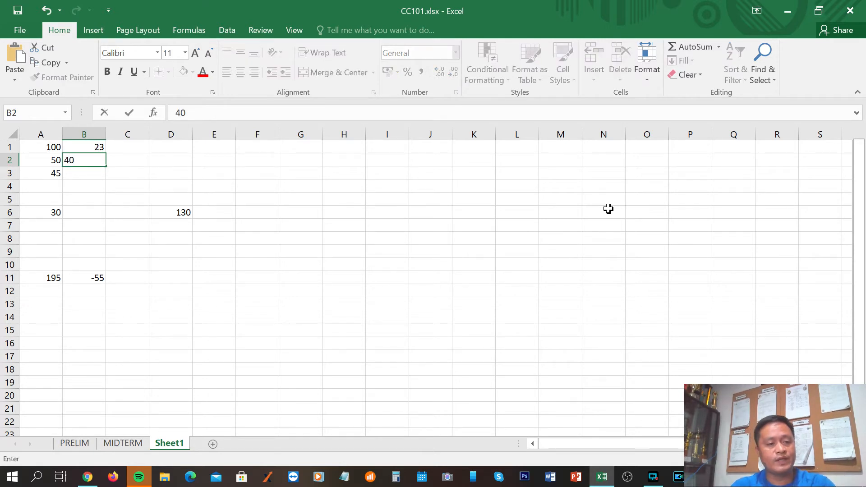
key(Return)
text(21)
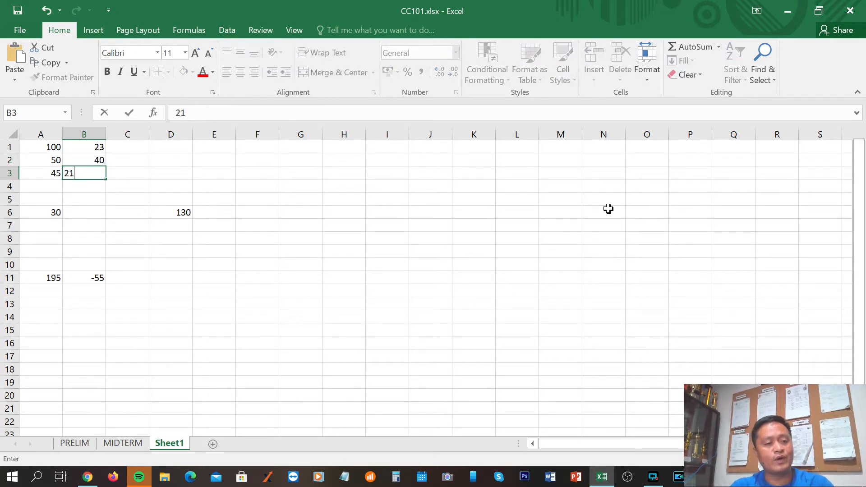
key(Return)
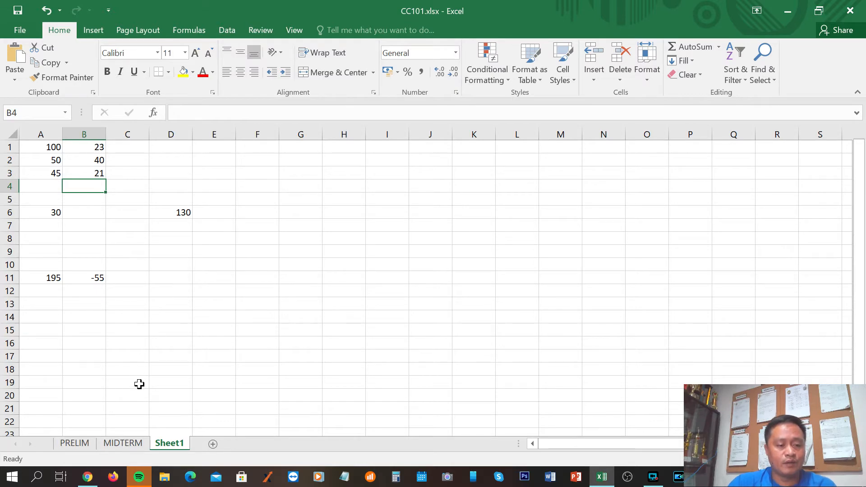
Recheck the =B2*B3 example in the Chrome notes, return to Excel, and examine the values in cells B2 and B3
click(87, 477)
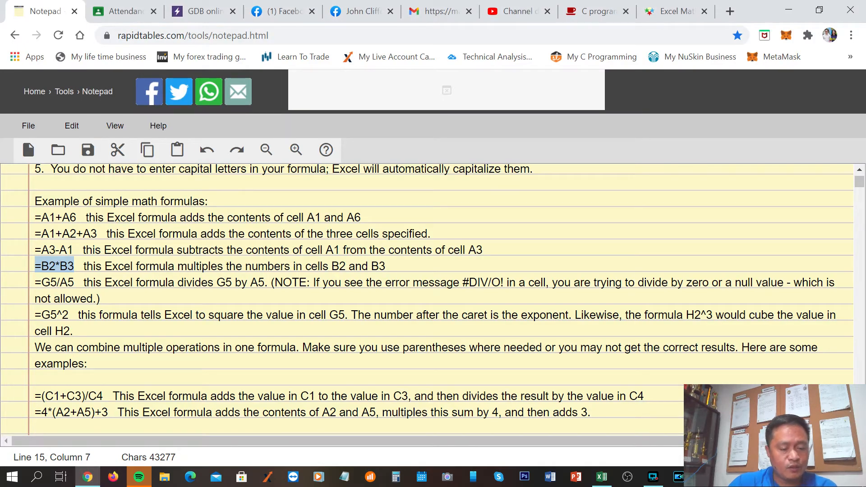
click(607, 483)
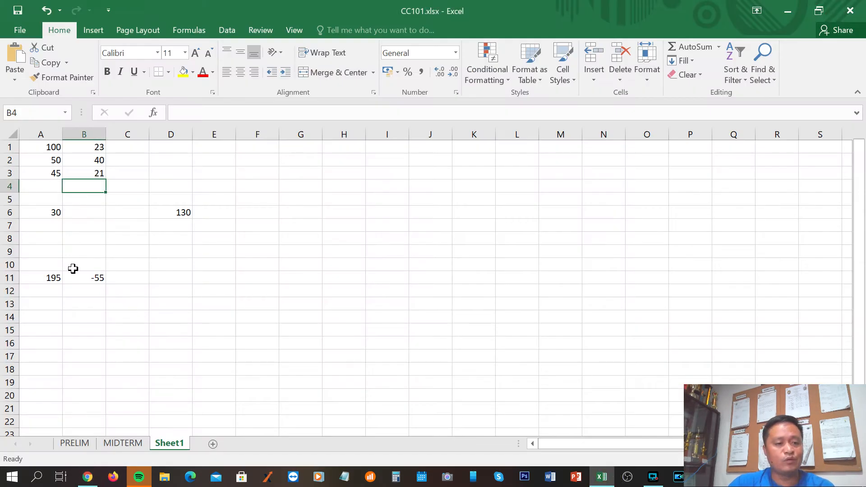
click(85, 216)
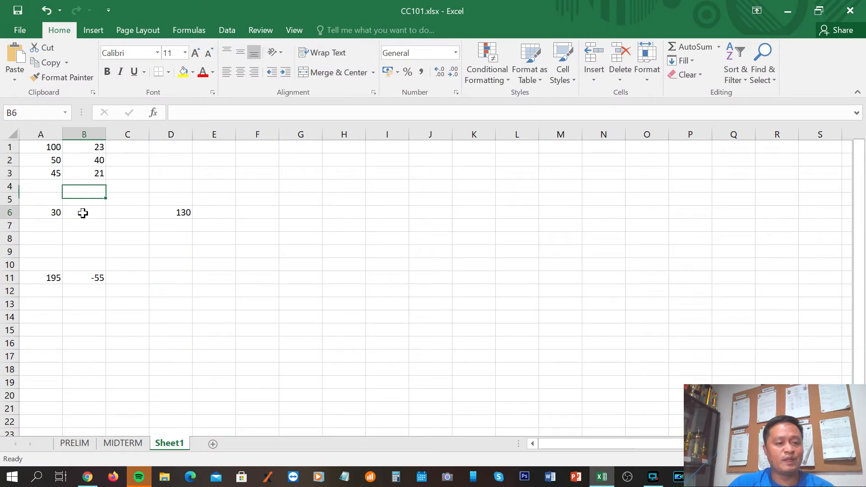
click(96, 161)
click(97, 175)
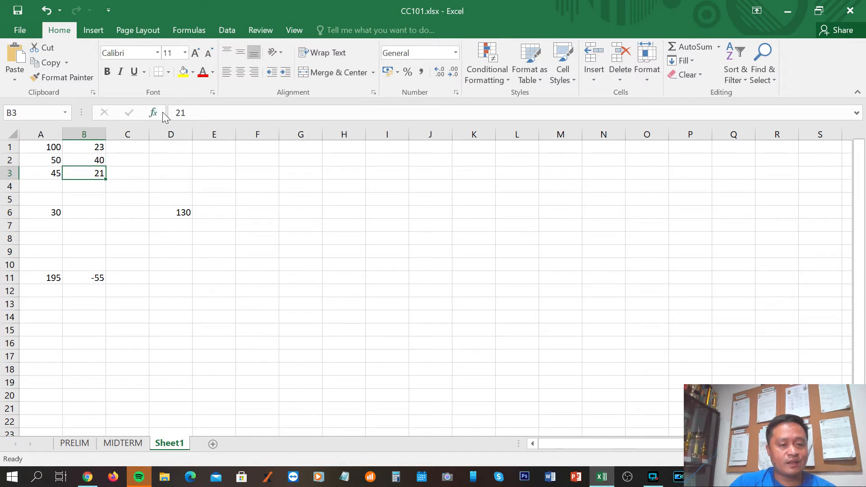
Start the multiplication formula =b3*b1 in cell D11
click(171, 282)
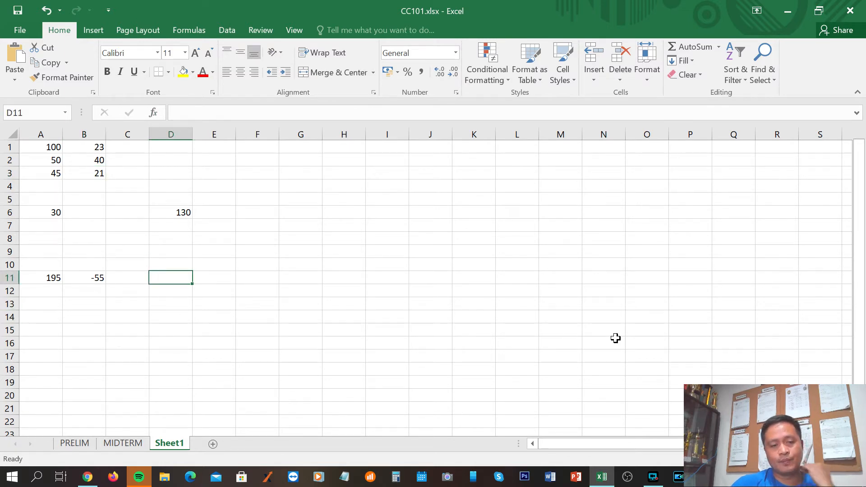
text(=)
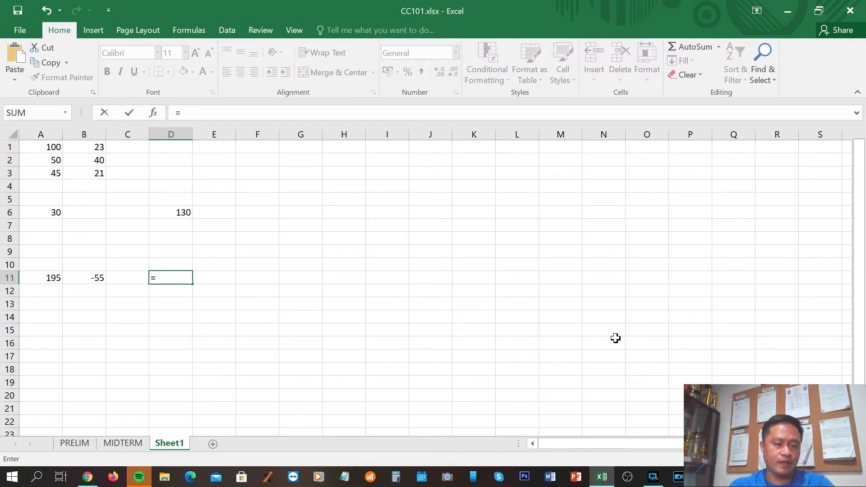
text(b3)
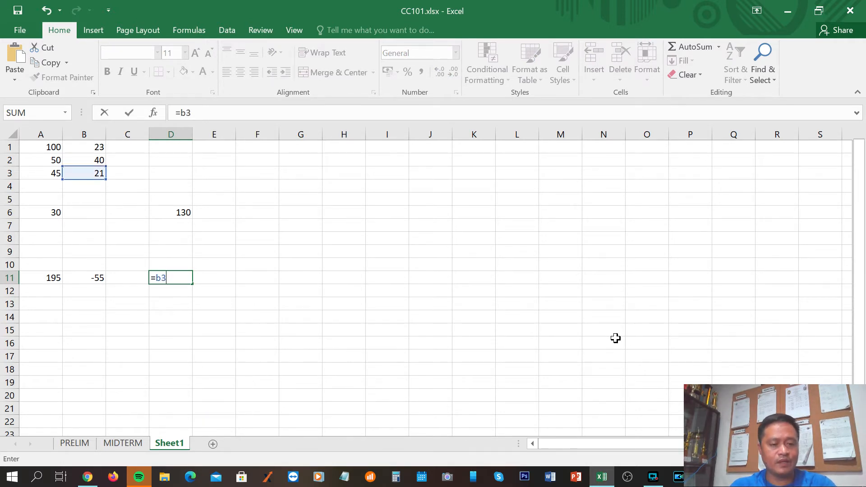
text(*b)
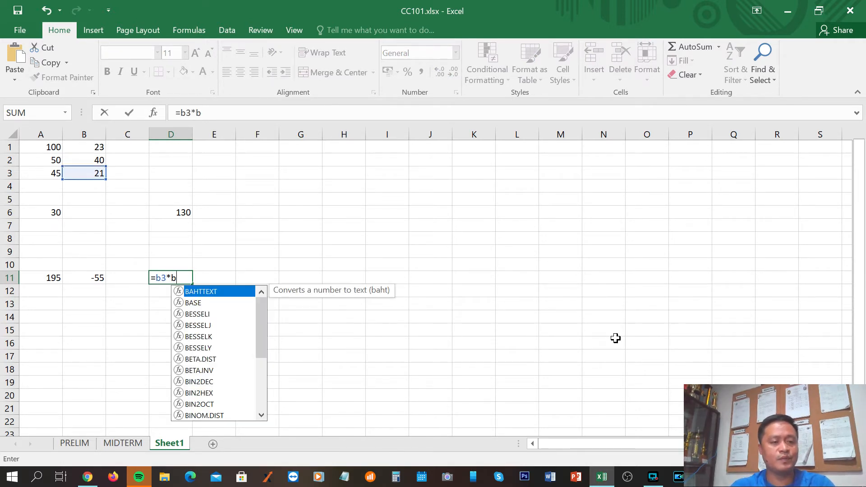
text(1)
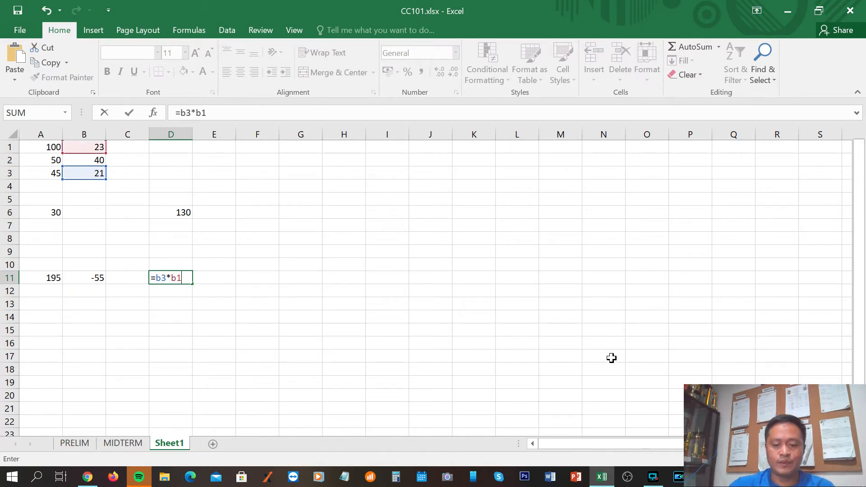
Recheck the =B2*B3 example in the Chrome notes, return to Excel, and correct the formula in cell D11 to =b2*b3
click(91, 481)
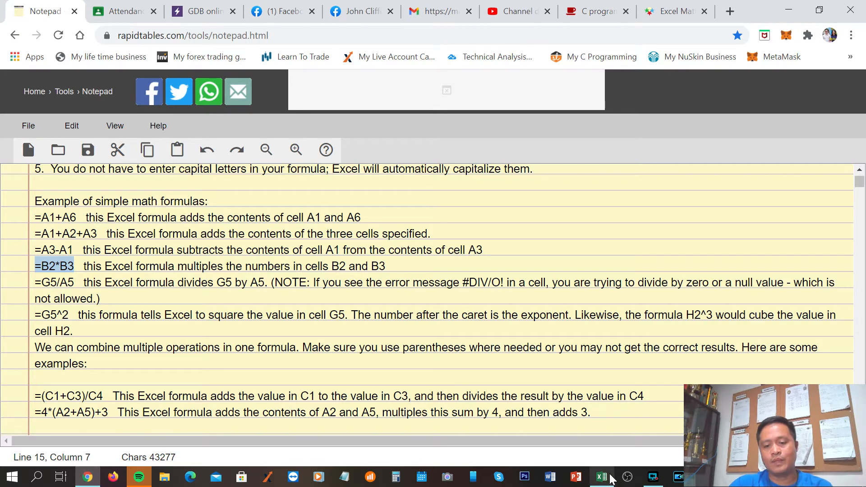
click(603, 477)
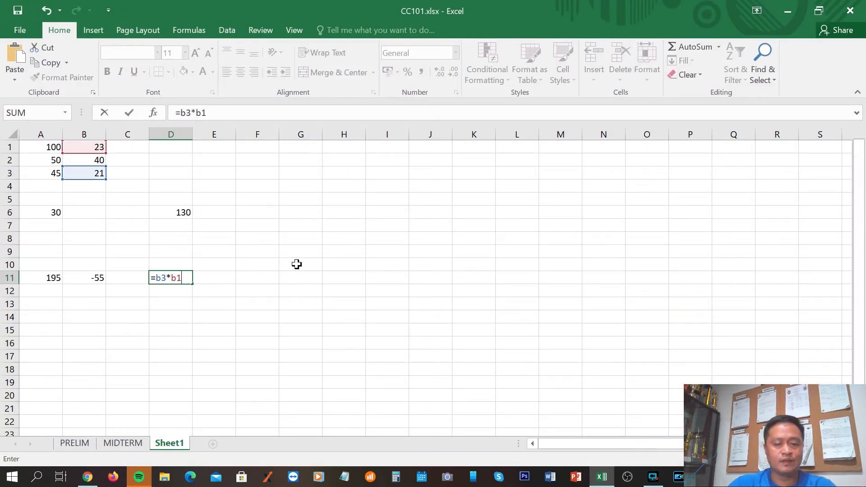
key(BackSpace)
key(BackSpace)
key(BackSpace)
key(BackSpace)
text(2)
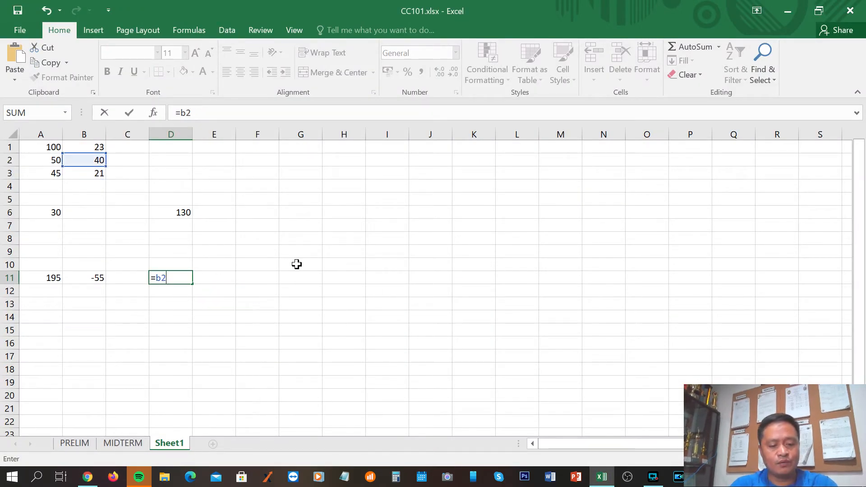
text(*b3)
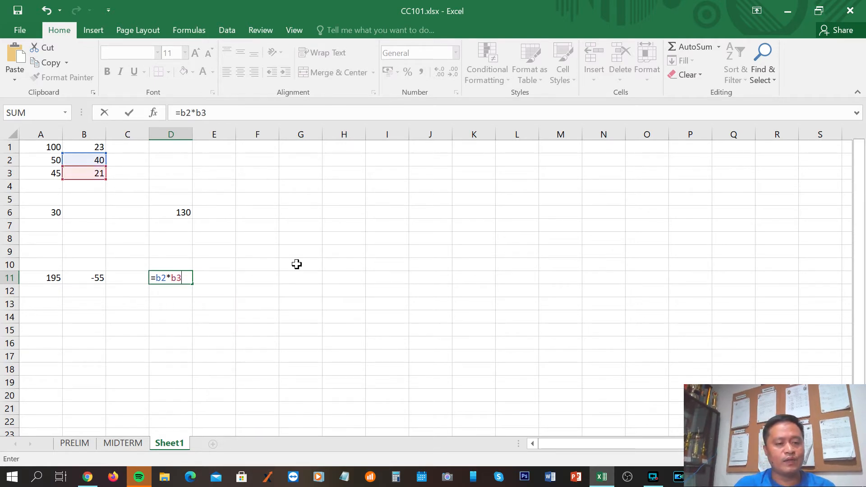
key(Return)
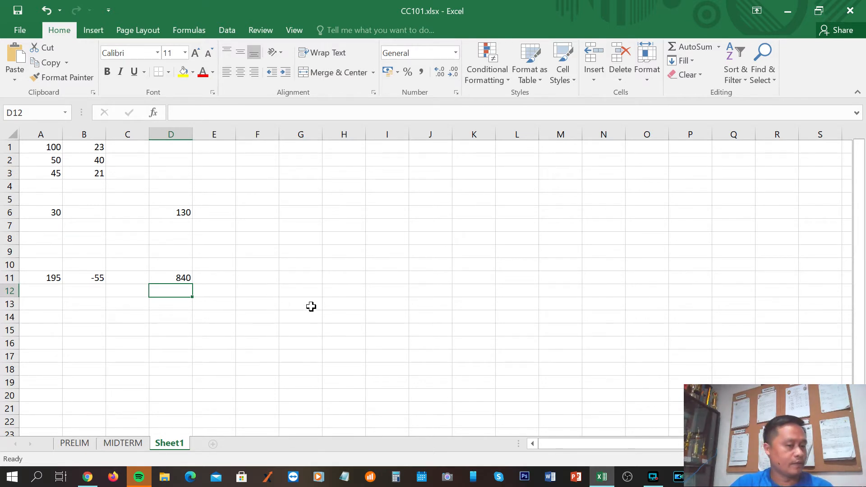
Check the formulas in cells A11, B11 and D11 and highlight the results in row 11
click(50, 279)
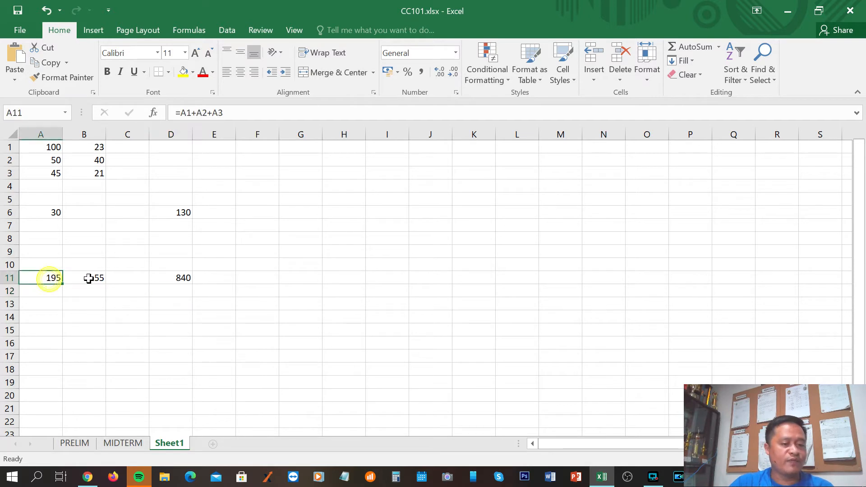
click(89, 278)
click(180, 278)
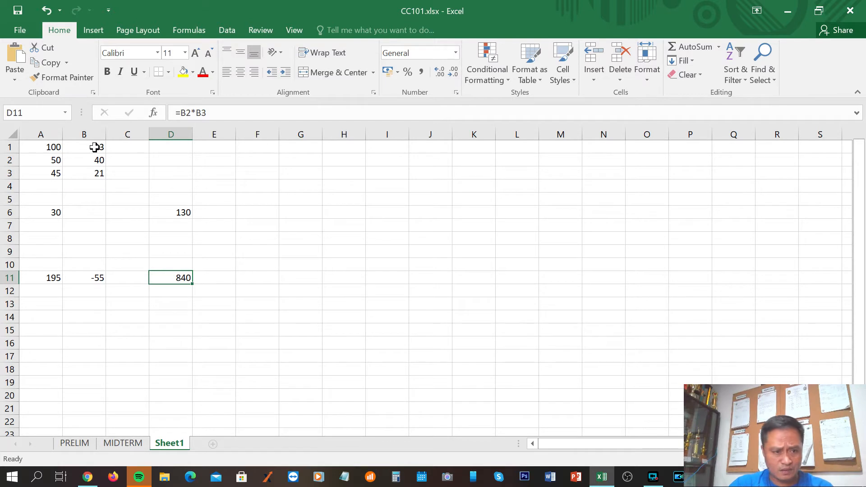
drag(40, 276, 196, 278)
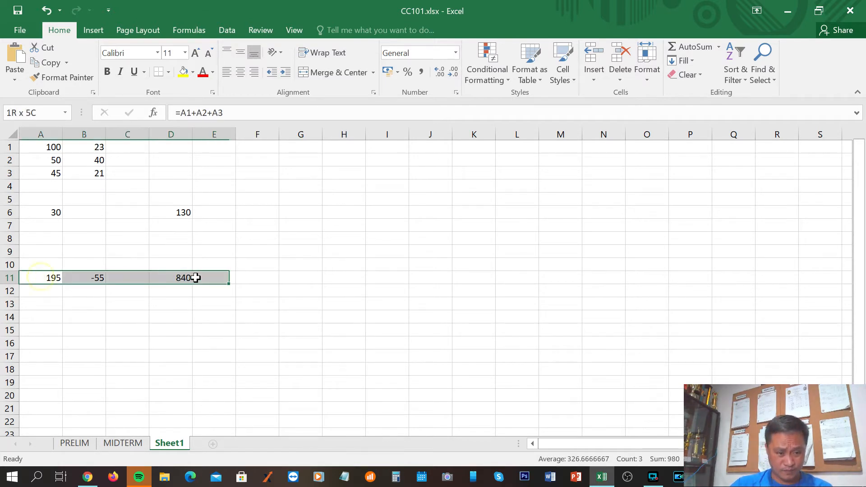
click(244, 303)
click(198, 340)
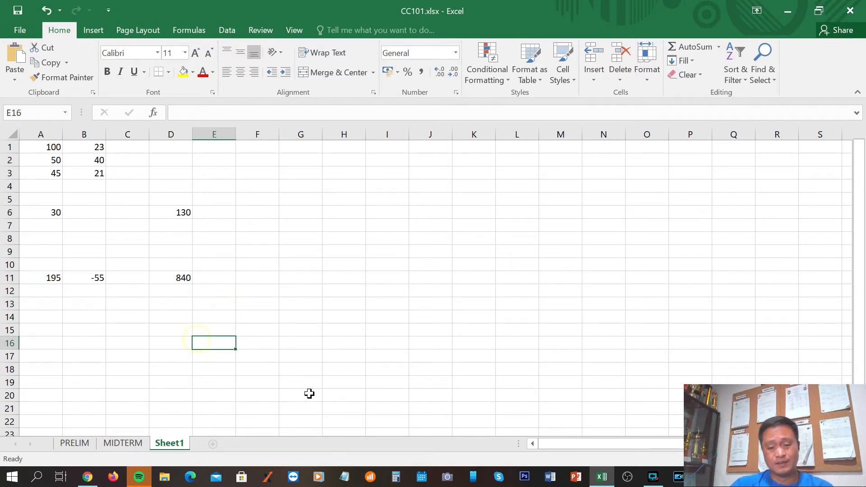
Switch to the notes in Chrome, highlight the G5/A5 division example, and return to the workbook in Excel
click(87, 477)
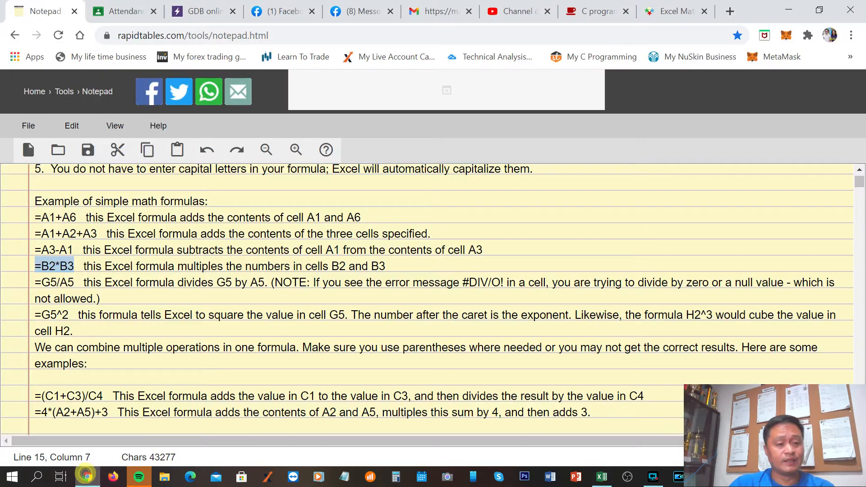
scroll(433, 298, down, 2)
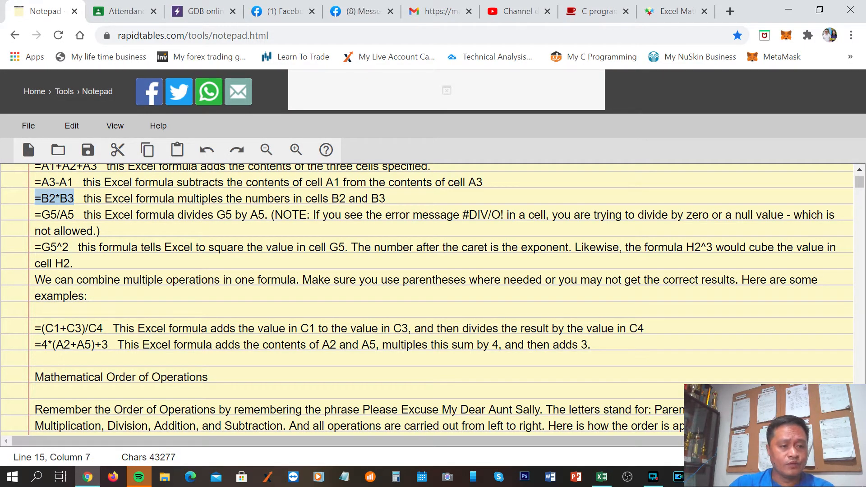
drag(41, 216, 74, 215)
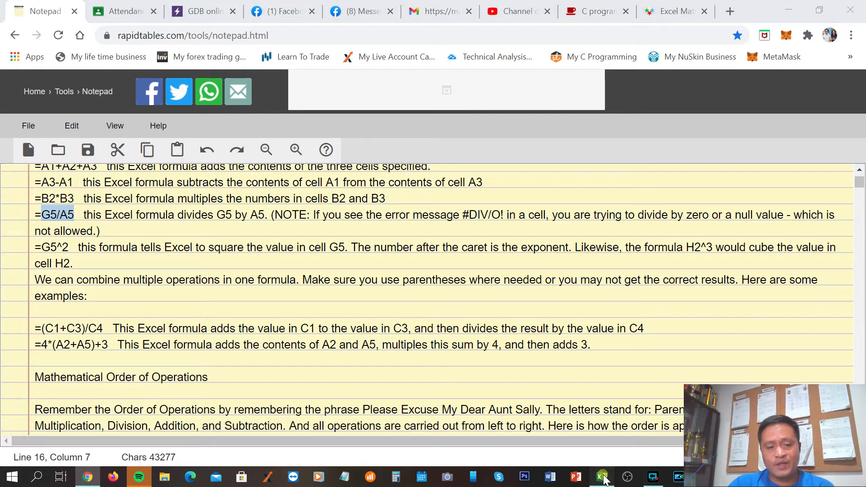
click(602, 477)
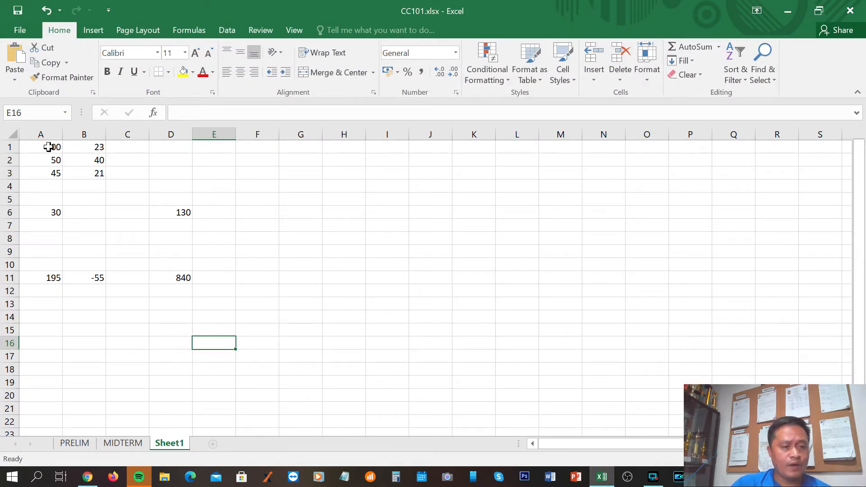
Enter 30 in cell A5 and 3 in cell G5 in Excel, rechecking the =G5/A5 example in the Chrome notes between the entries
click(52, 199)
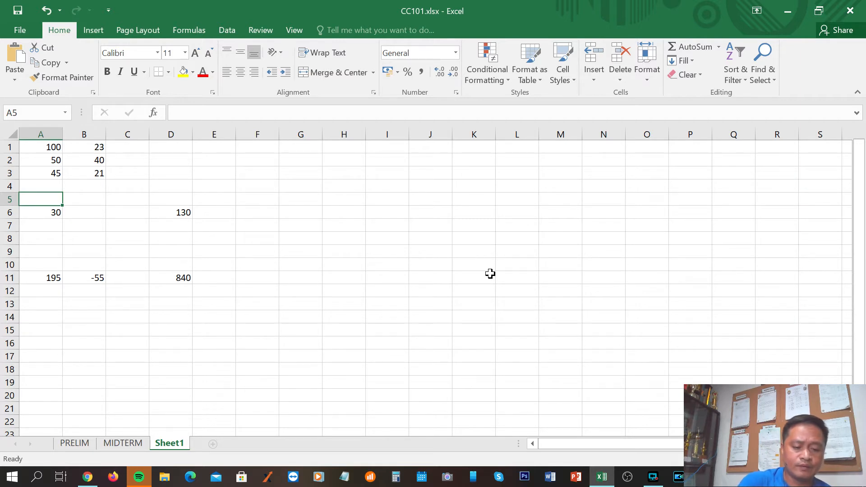
text(30)
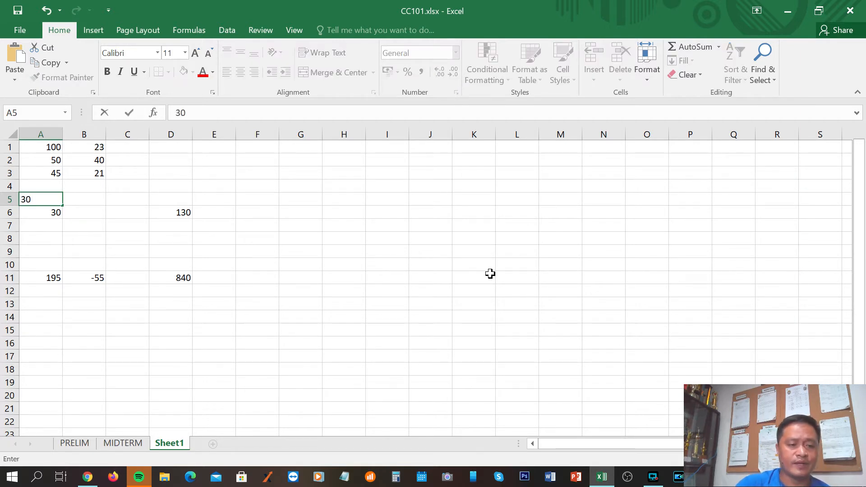
key(Return)
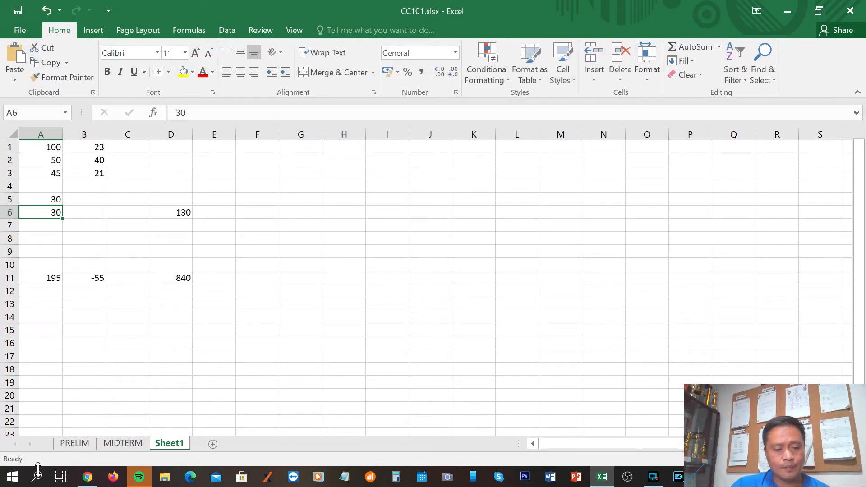
click(87, 479)
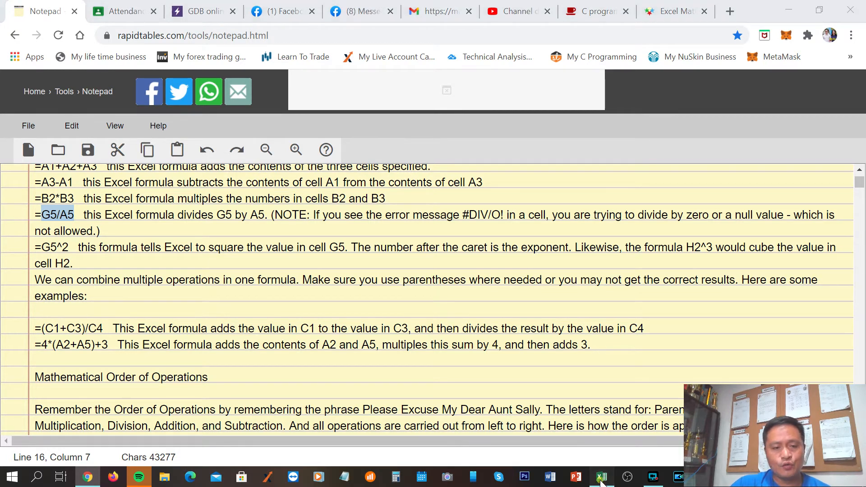
click(602, 477)
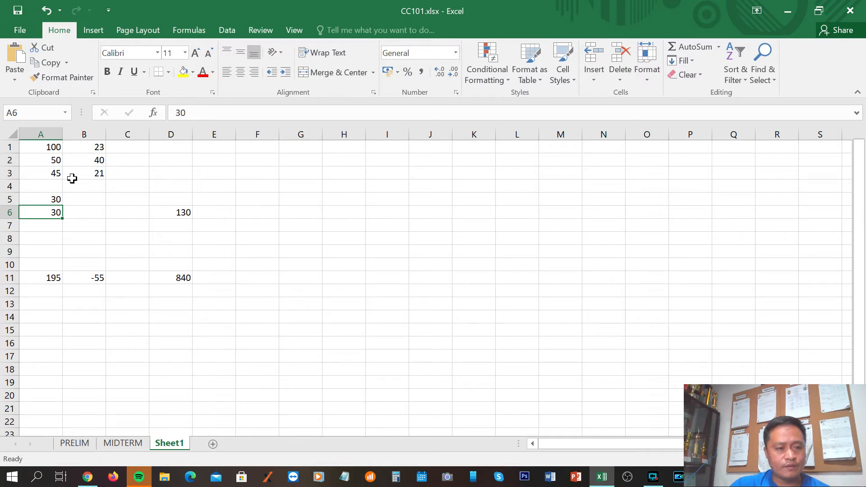
click(296, 198)
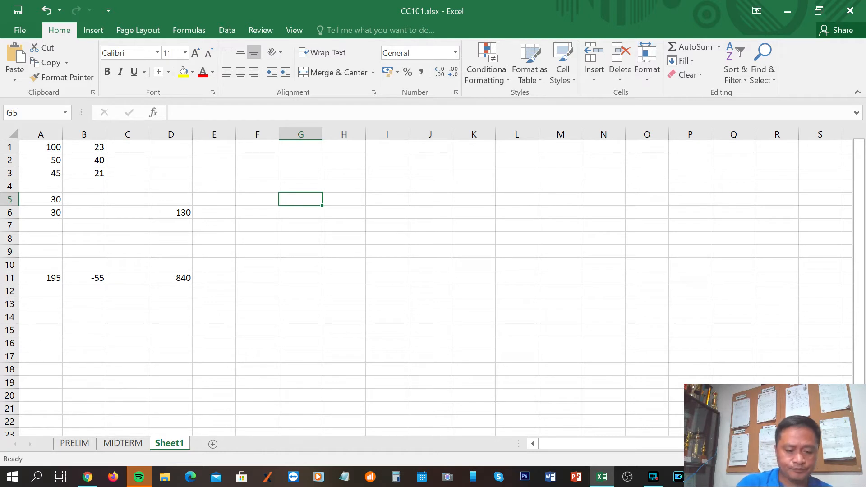
text(3)
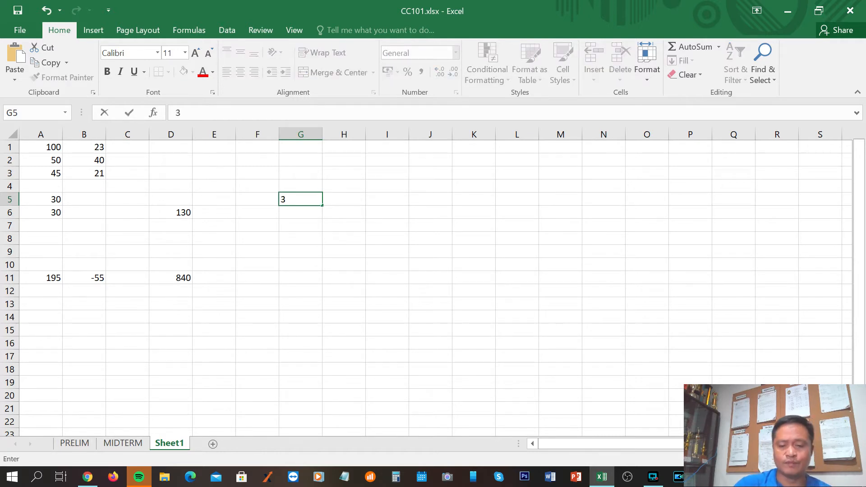
key(Return)
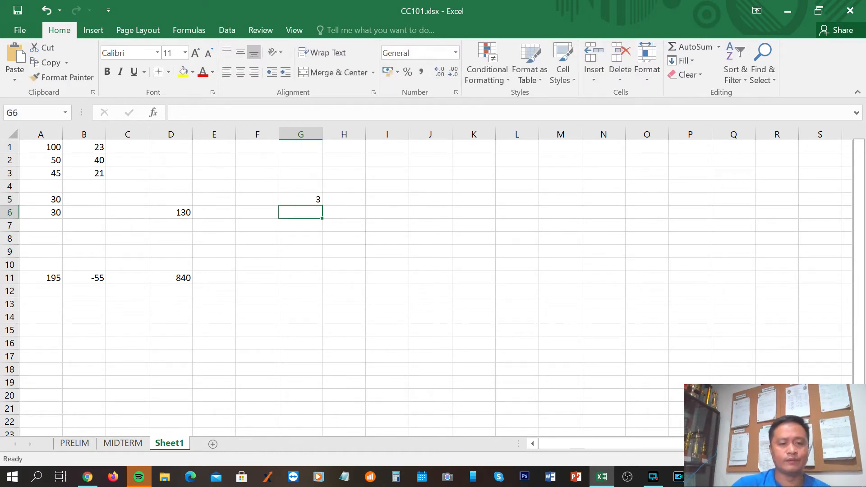
Enter the division formula =g5/a5 in cell G11
click(300, 277)
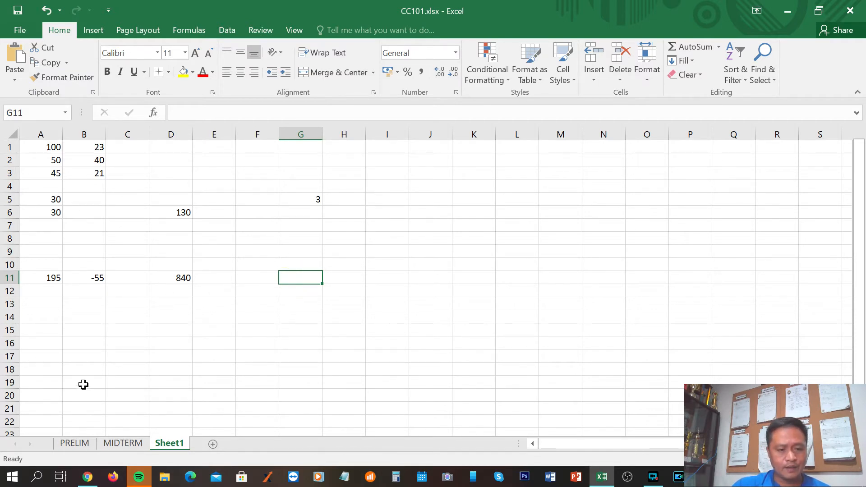
text(=)
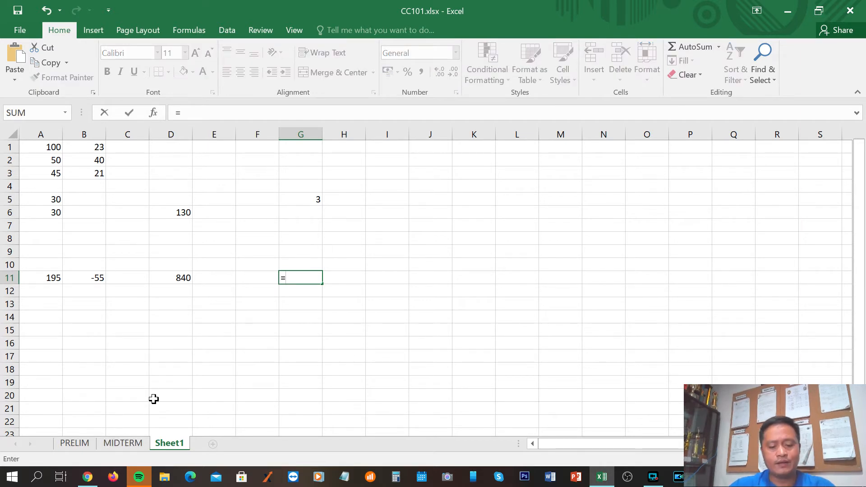
text(g5/)
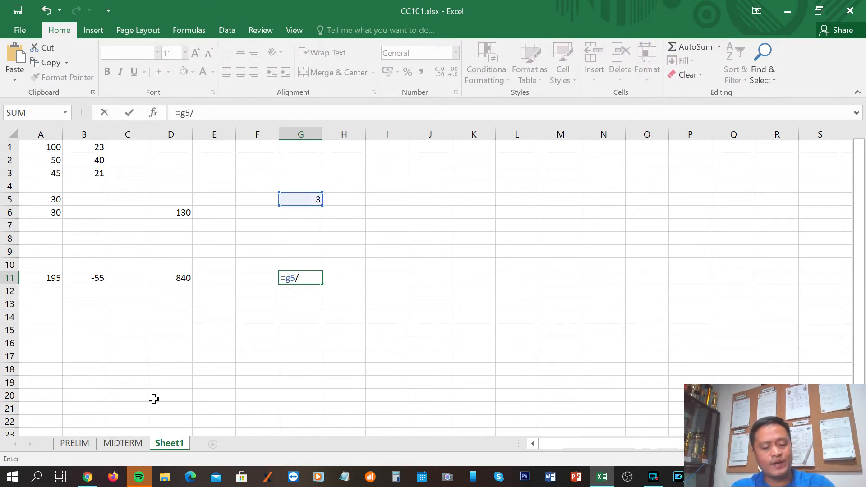
text(a)
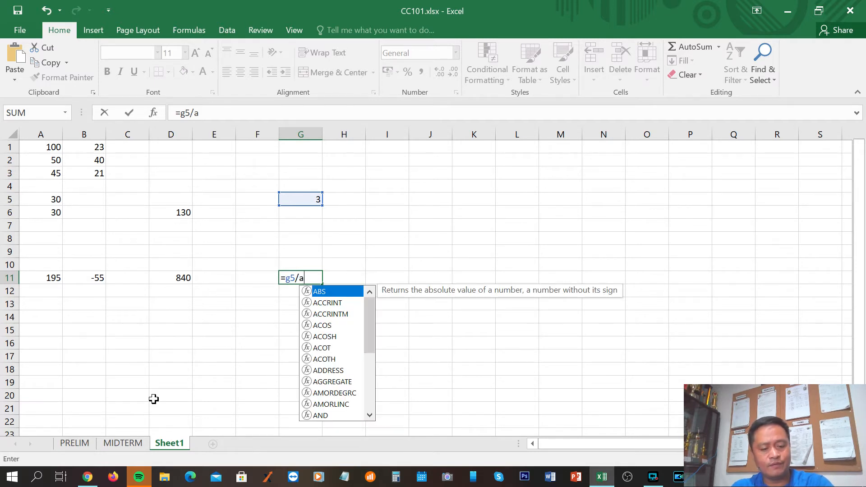
text(5)
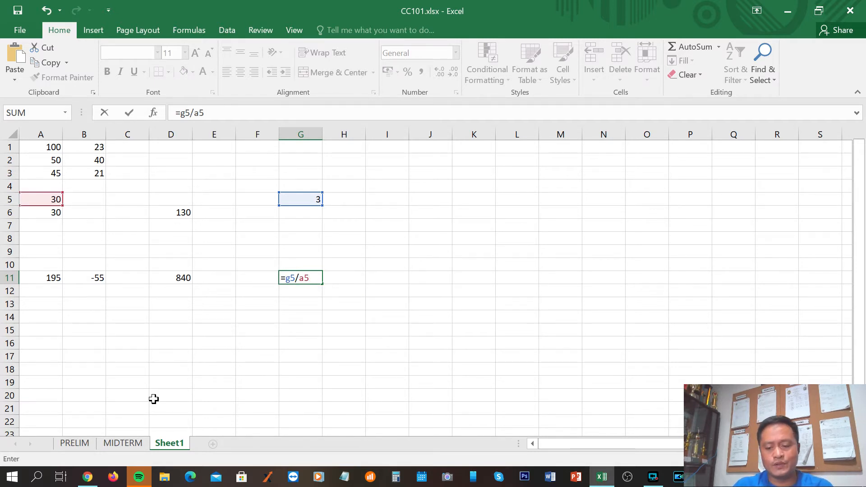
key(Return)
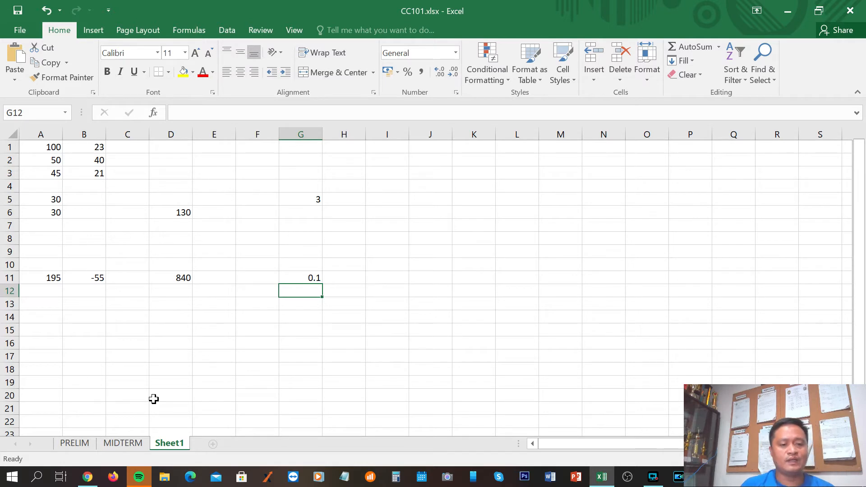
Change the value in cell A5 to 3 and move to cell G5
click(45, 199)
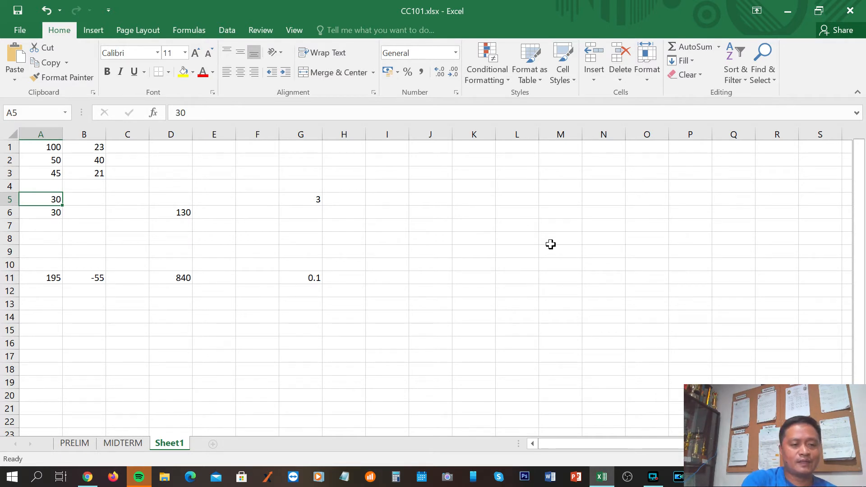
text(3)
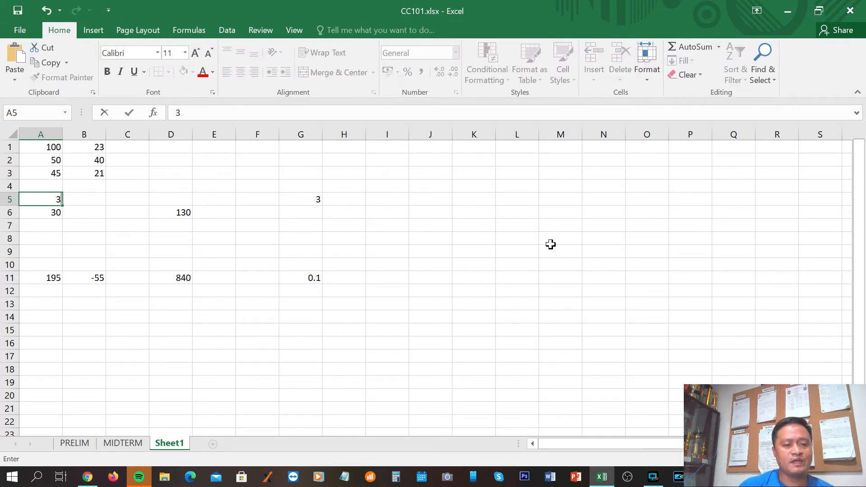
key(Right)
key(Right)
key(Right)
key(Right)
key(Right)
key(Right)
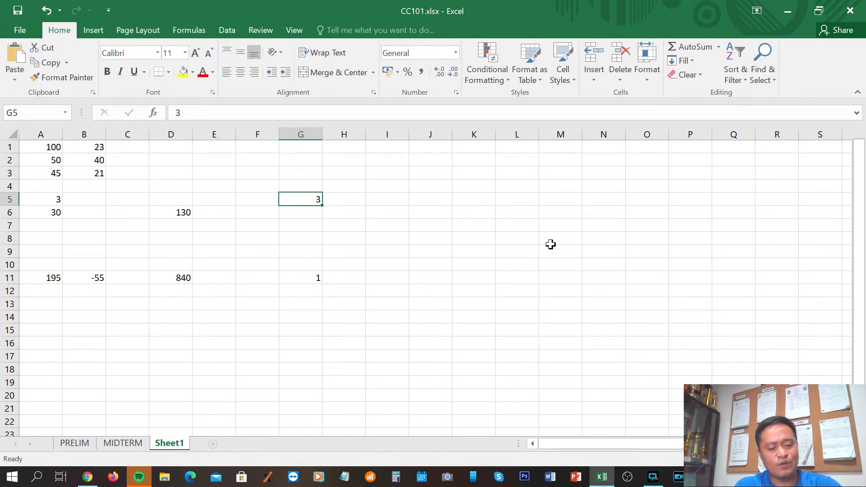
Change the value in cell G5 to 30 and check the division formula in cell G11
text(30)
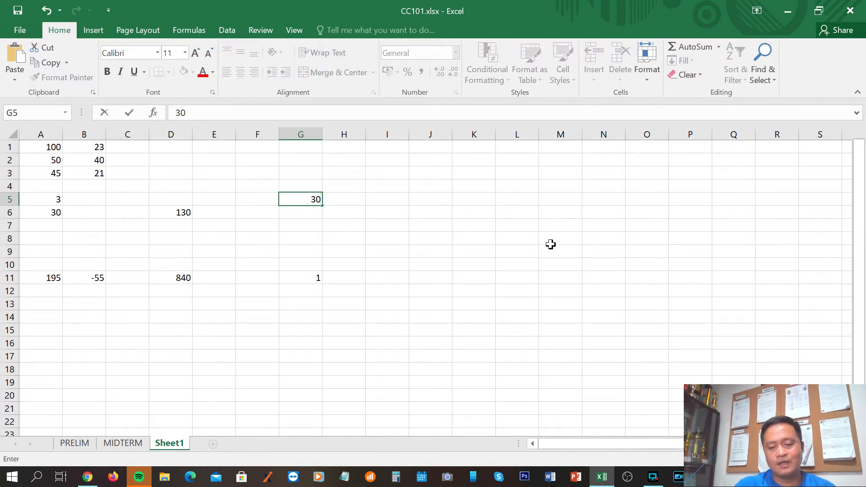
key(Return)
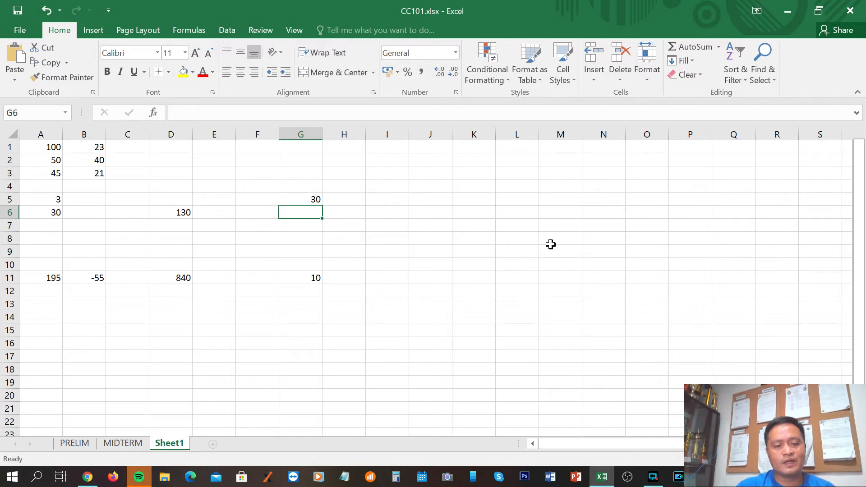
click(289, 279)
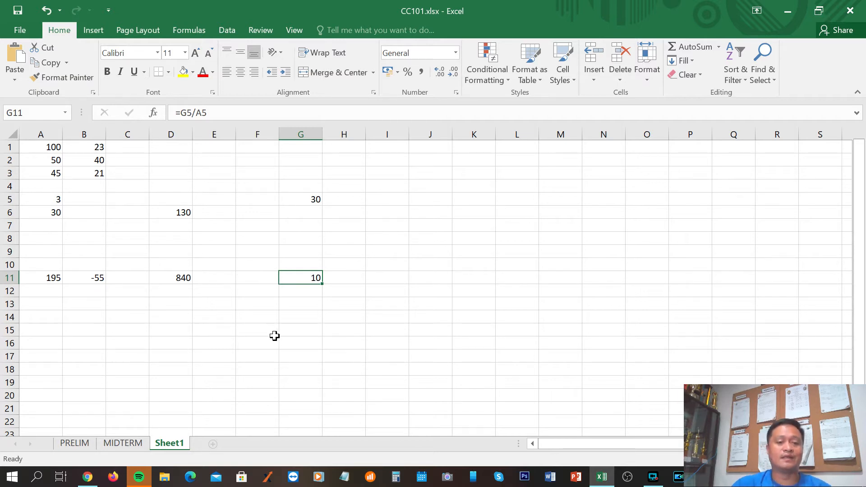
click(290, 320)
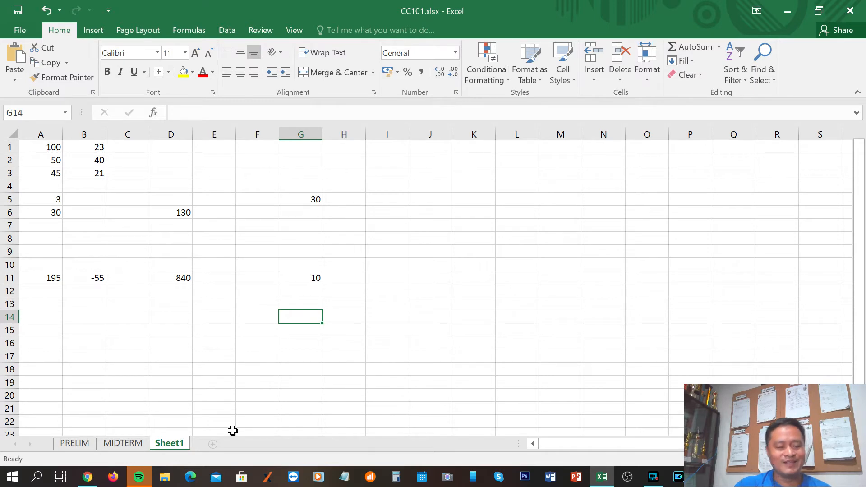
Switch to the notes in Chrome, highlight the =G5^2 exponent example, and return to the workbook in Excel
click(86, 478)
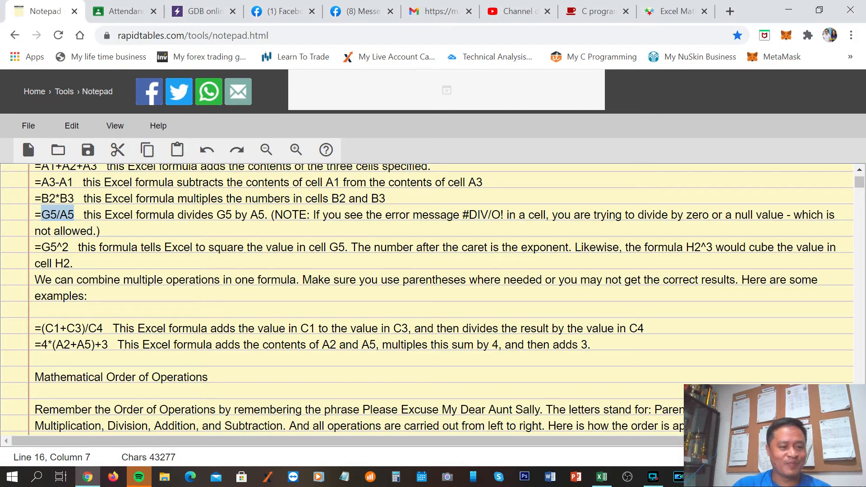
scroll(427, 297, down, 1)
scroll(427, 298, up, 1)
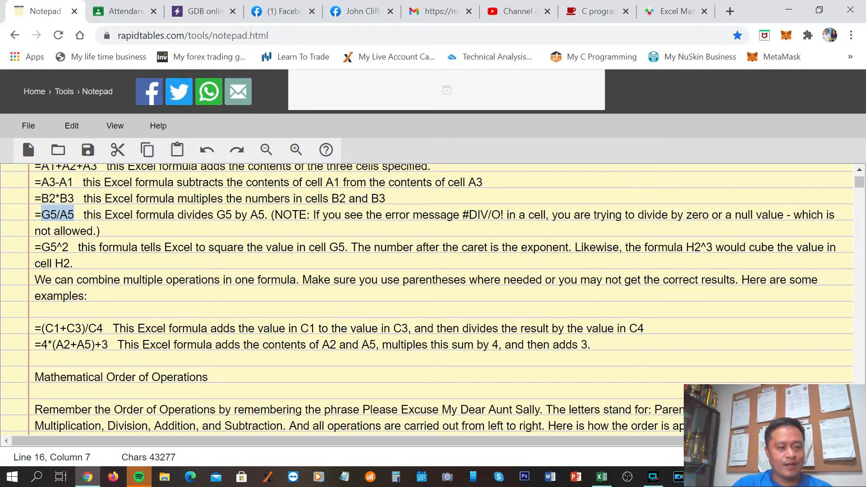
drag(35, 247, 69, 247)
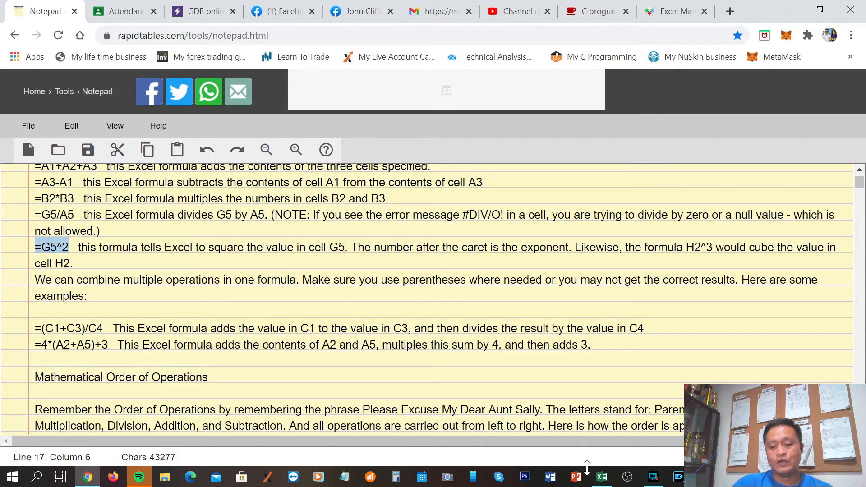
click(602, 477)
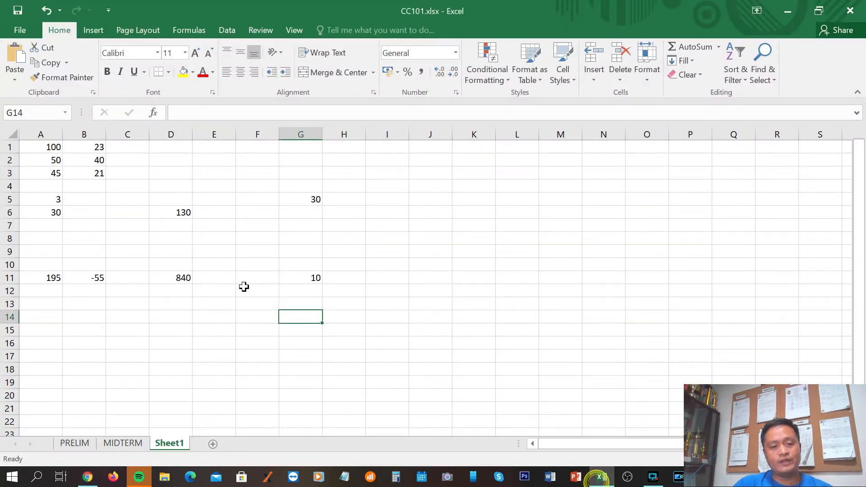
Enter the squaring formula =g5^2 in cell F11 and reselect that cell to review it
click(305, 201)
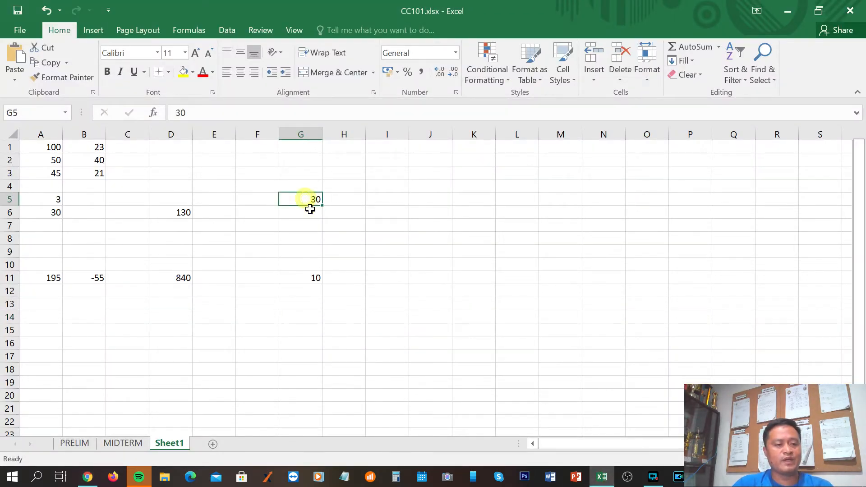
click(253, 276)
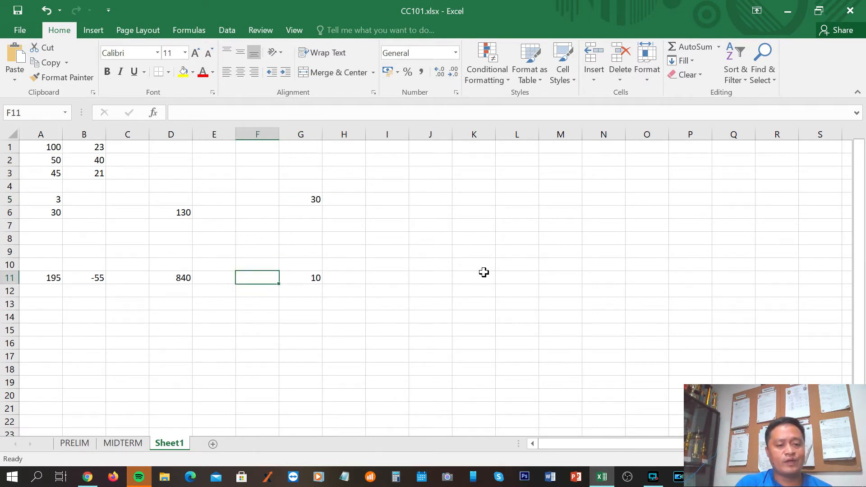
click(436, 263)
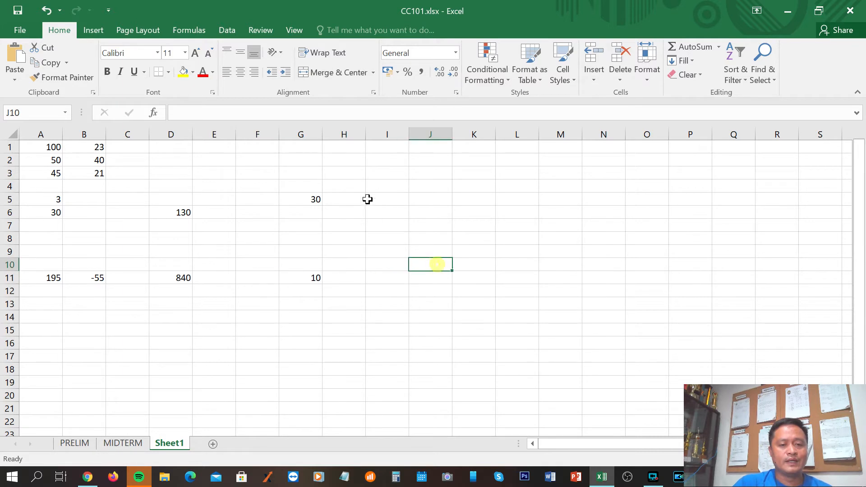
click(257, 279)
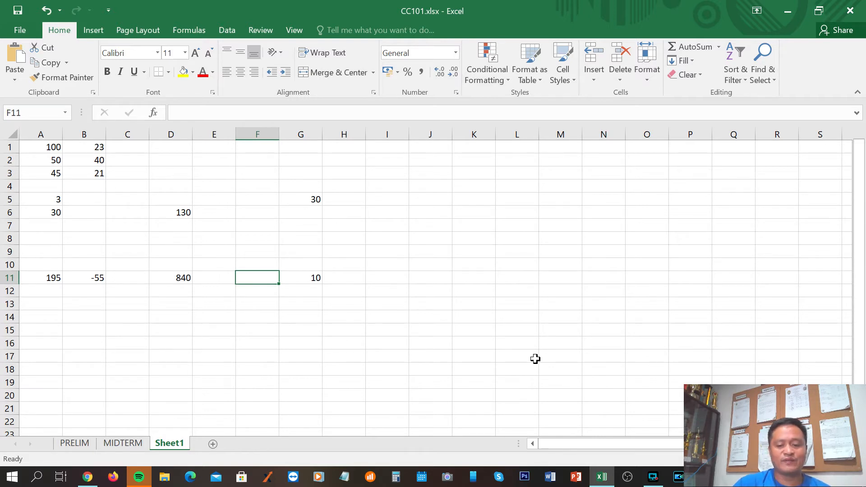
text(=)
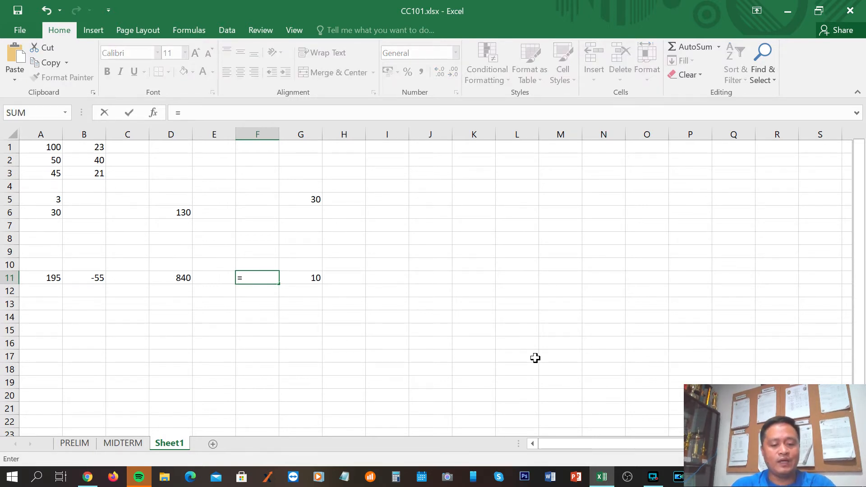
text(g5)
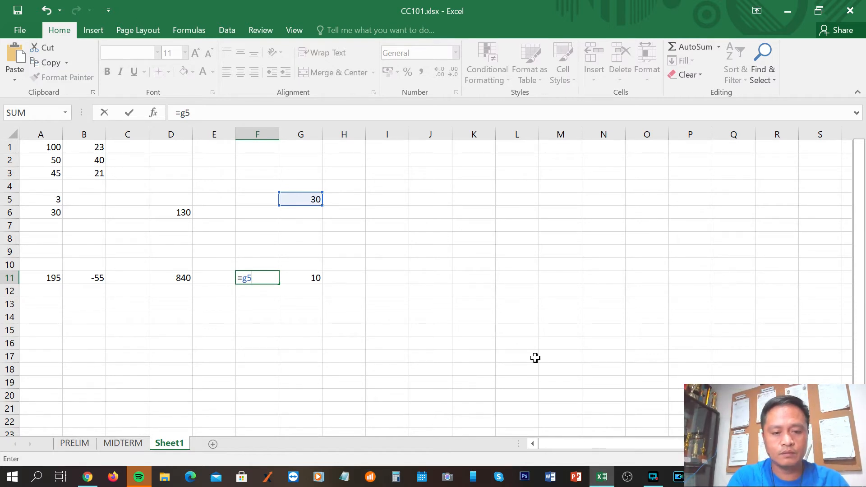
text(^^)
key(BackSpace)
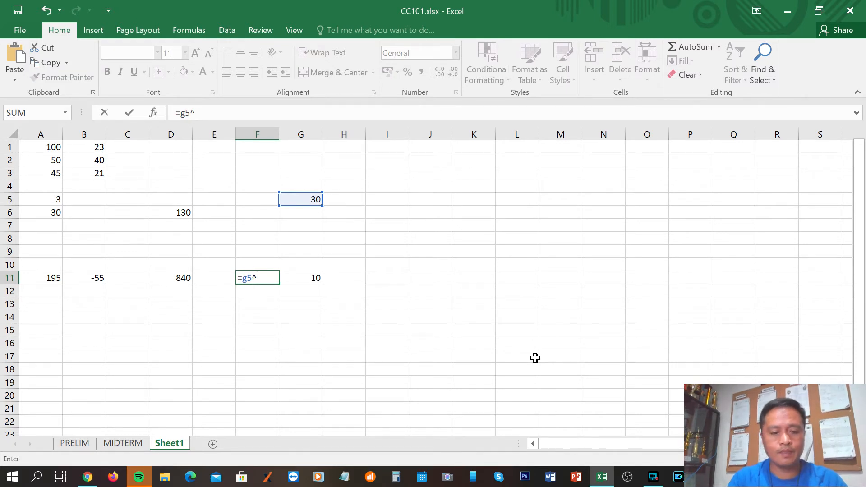
text(2)
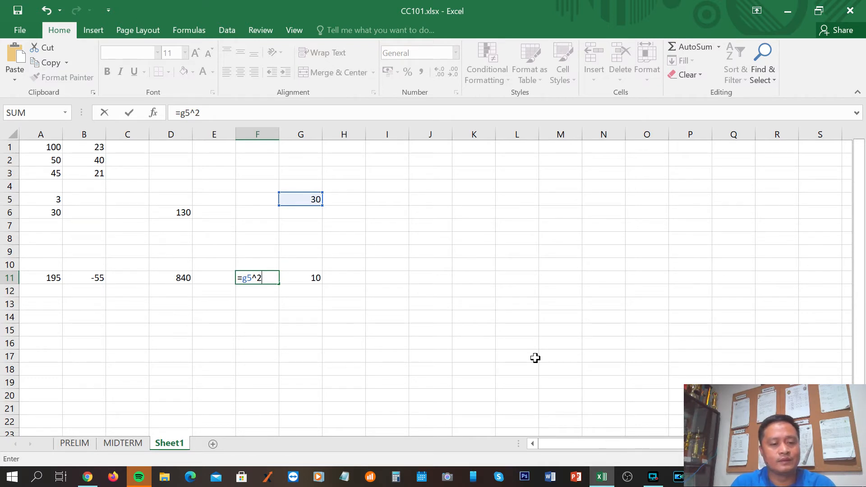
key(Return)
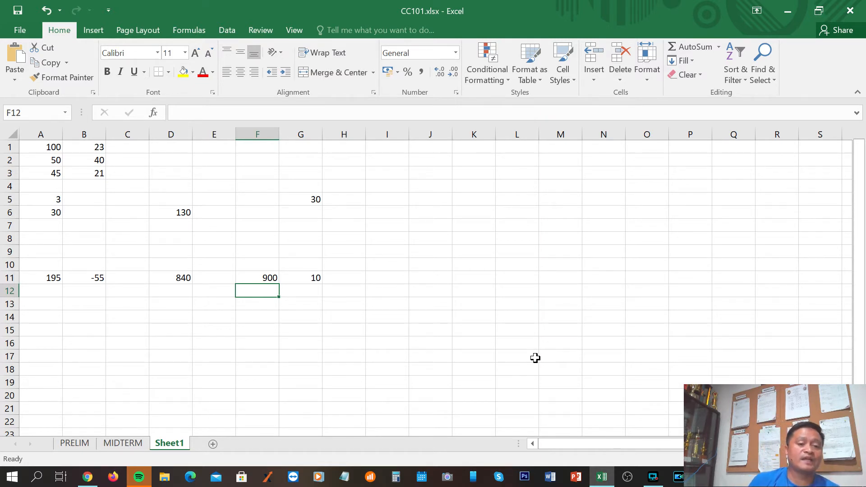
key(Up)
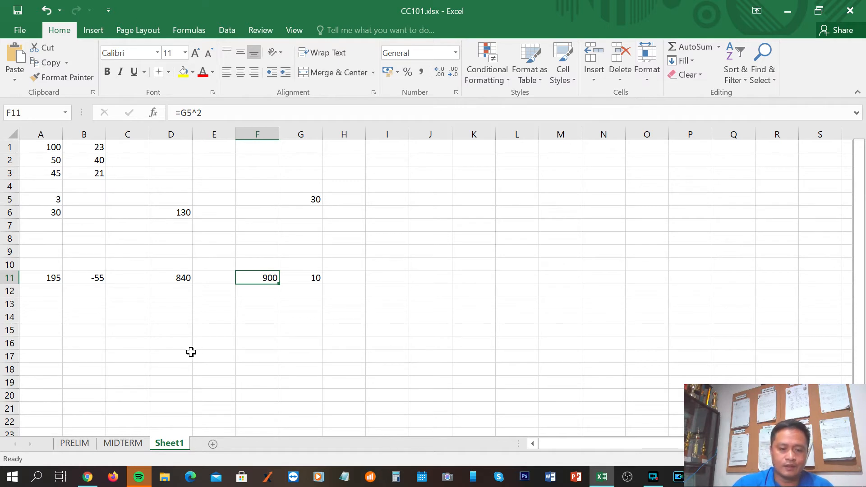
click(378, 279)
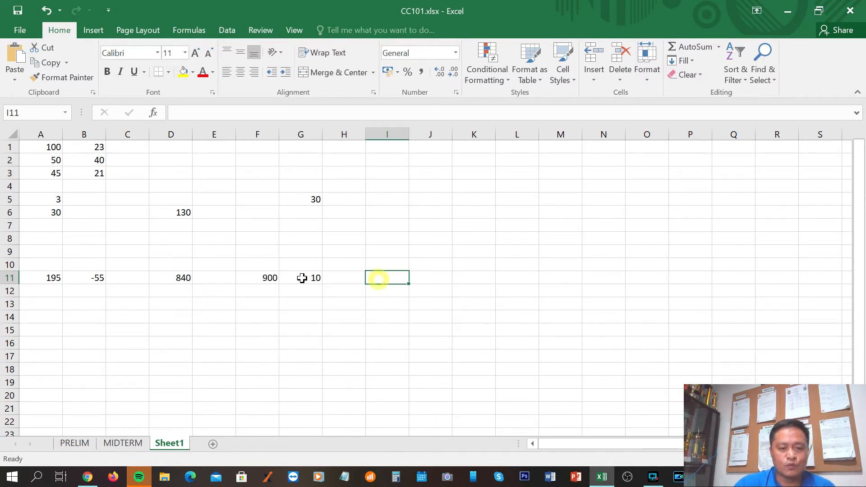
click(258, 277)
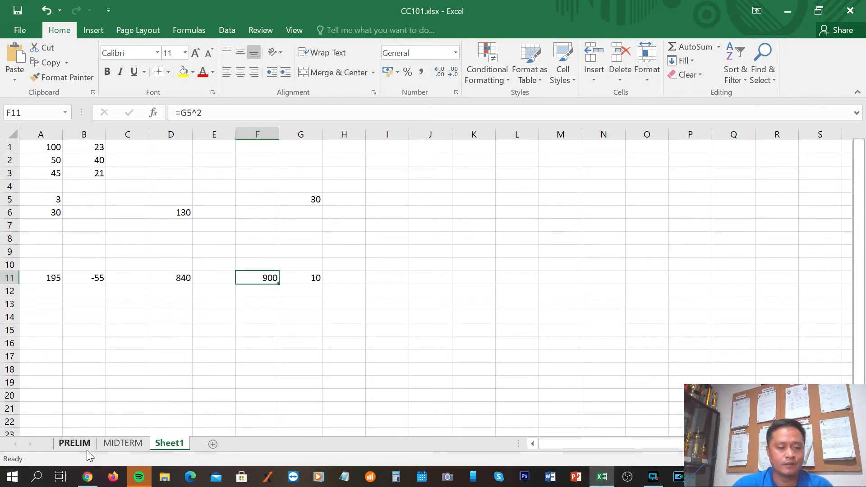
Switch to the notes in Chrome, highlight the combined-operations example (C1+C3)/C4, and return to the workbook in Excel
click(87, 476)
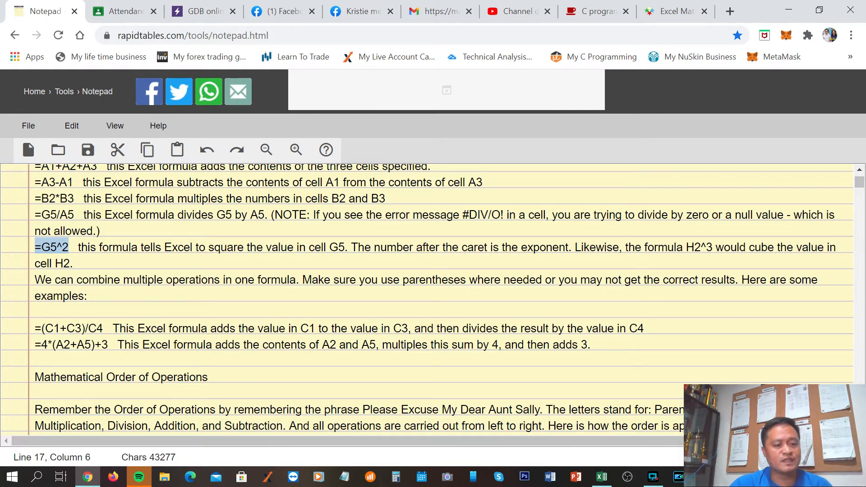
click(103, 329)
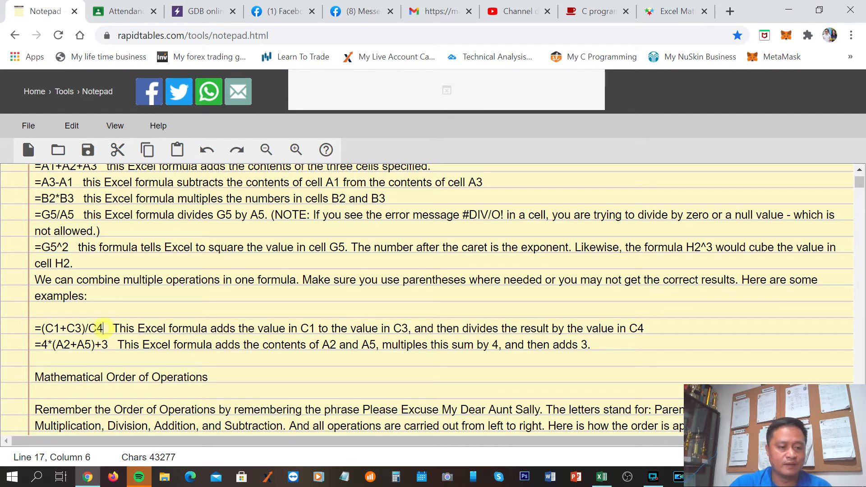
click(109, 329)
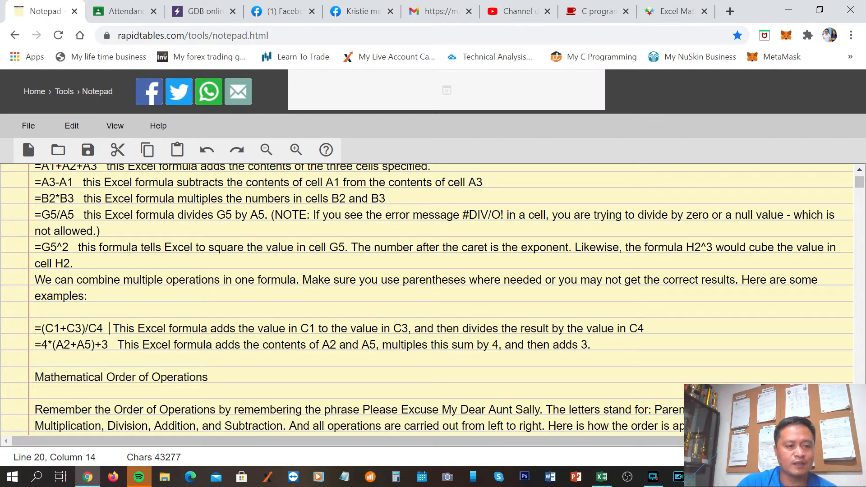
drag(45, 328, 84, 328)
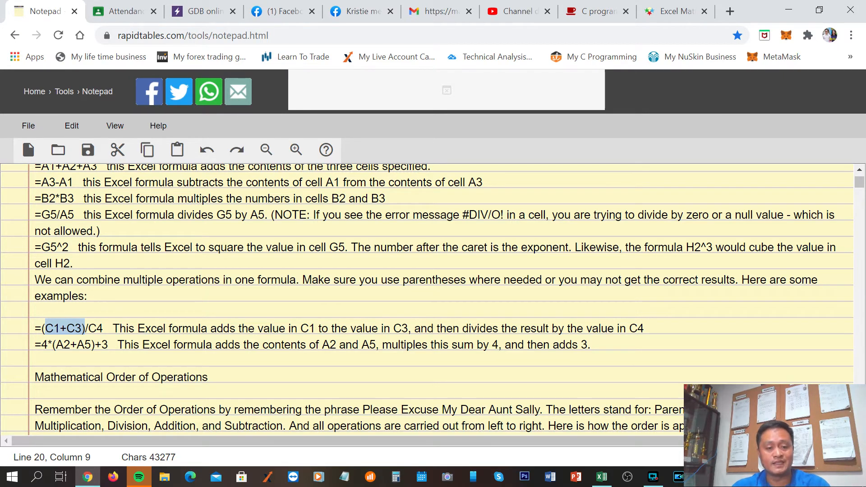
click(165, 345)
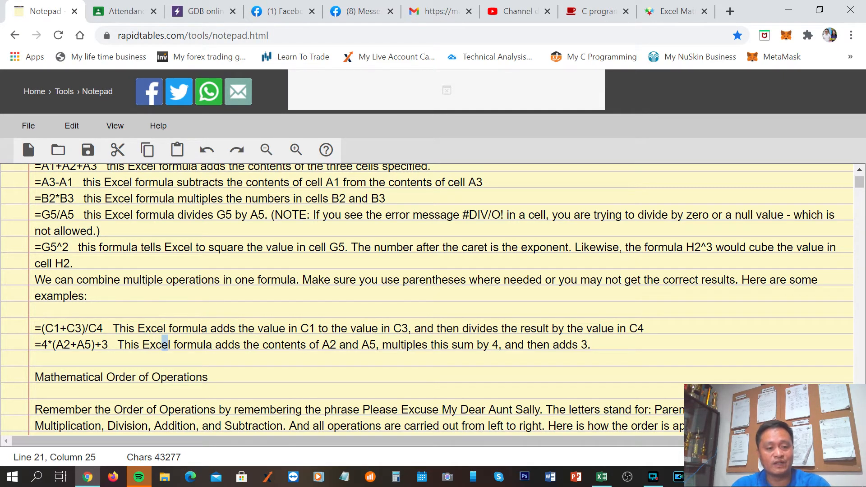
drag(103, 328, 41, 328)
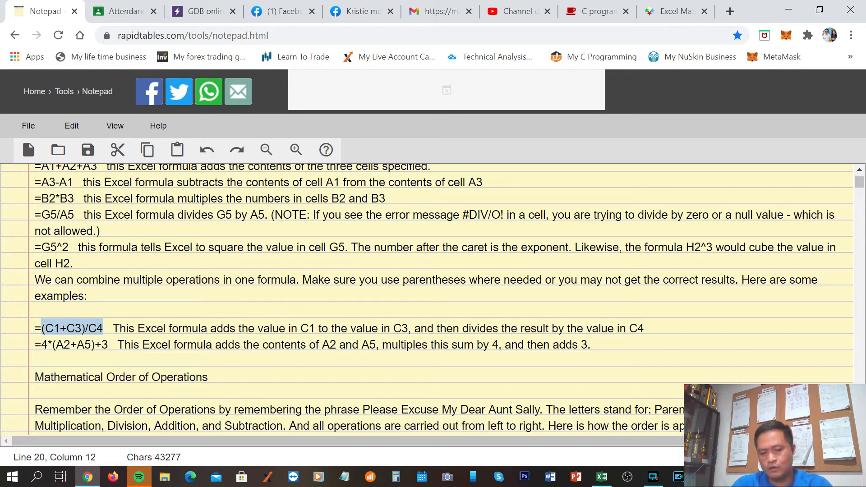
click(602, 477)
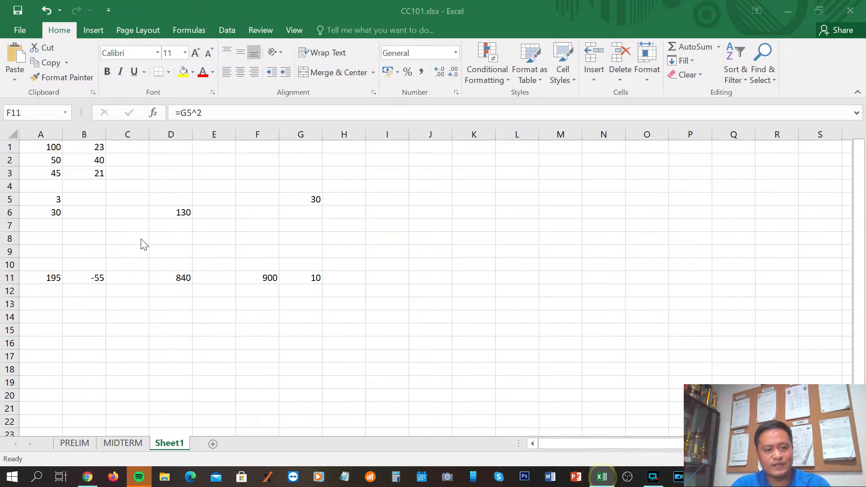
Enter the values 4, 6 and 8 in cells C1, C2 and C3
click(127, 143)
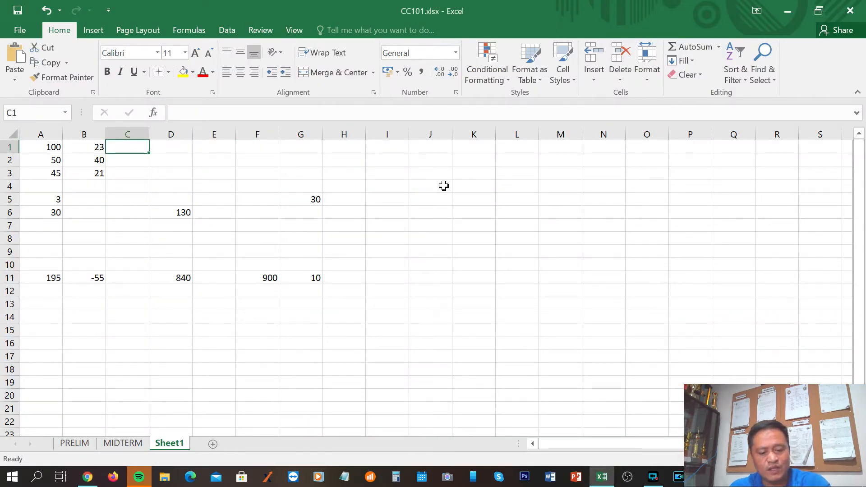
text(4)
key(Return)
text(6)
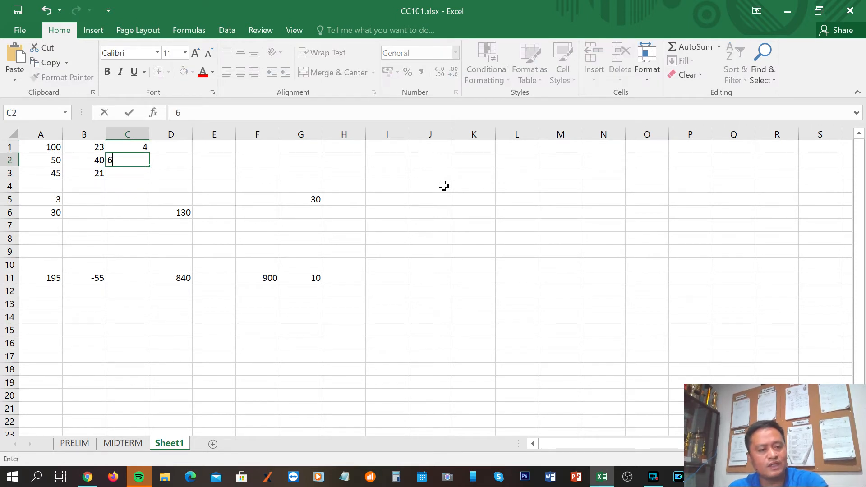
key(Return)
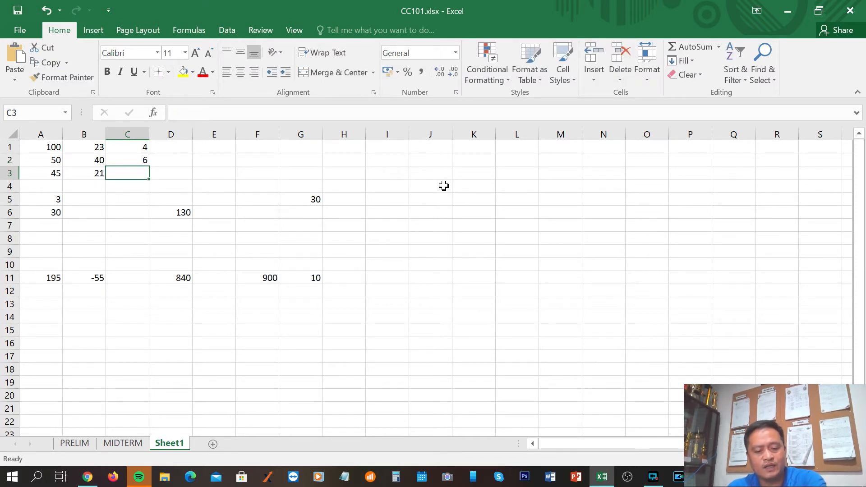
text(8)
key(Return)
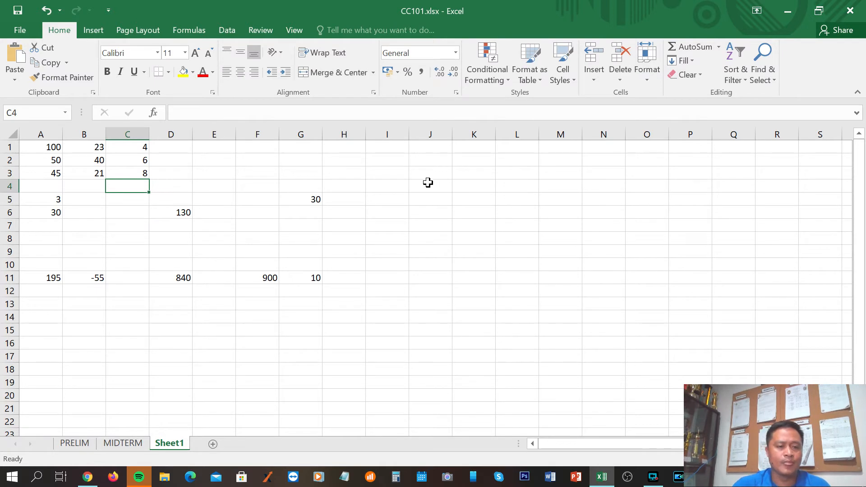
Select cell C14, check the (C1+C3)/C4 example in the Chrome notes, and return to the workbook in Excel
click(126, 318)
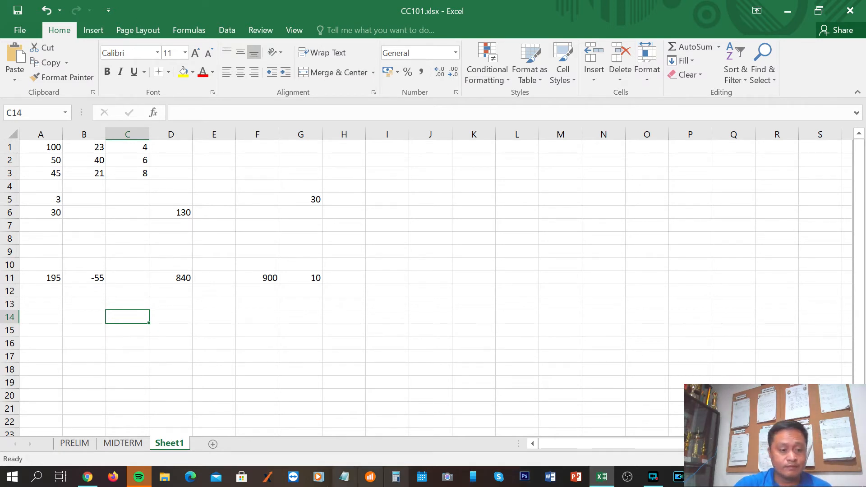
click(94, 481)
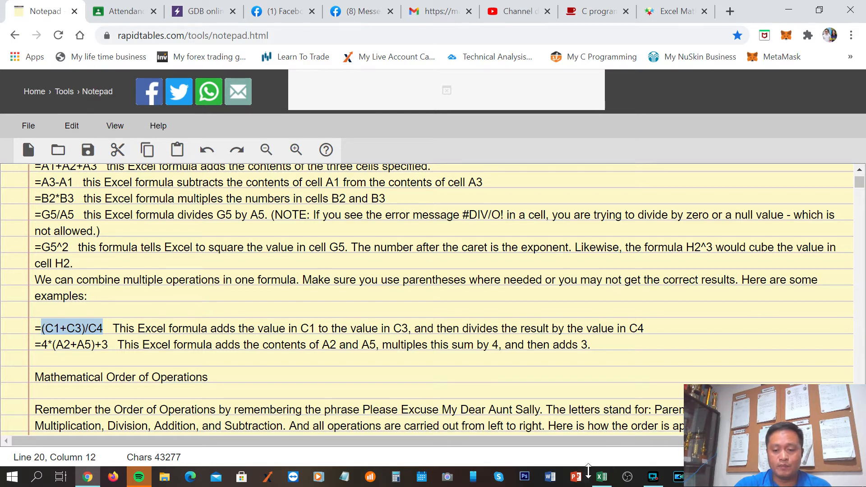
click(609, 482)
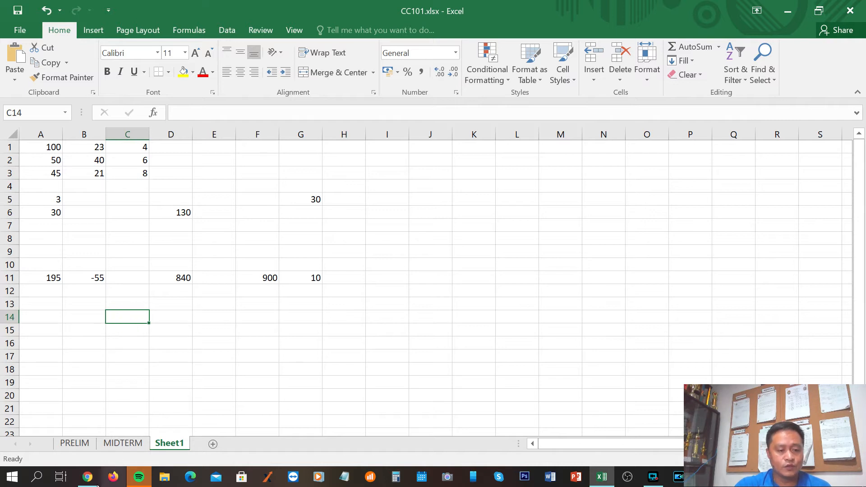
Write the formula =(c1+c3)/c2 in cell C14, consulting the Chrome notes for the second cell reference
text(=)
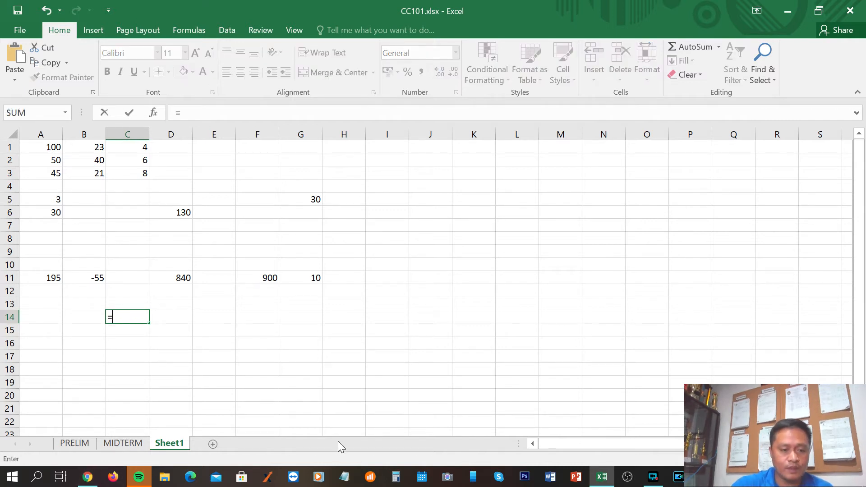
text(()
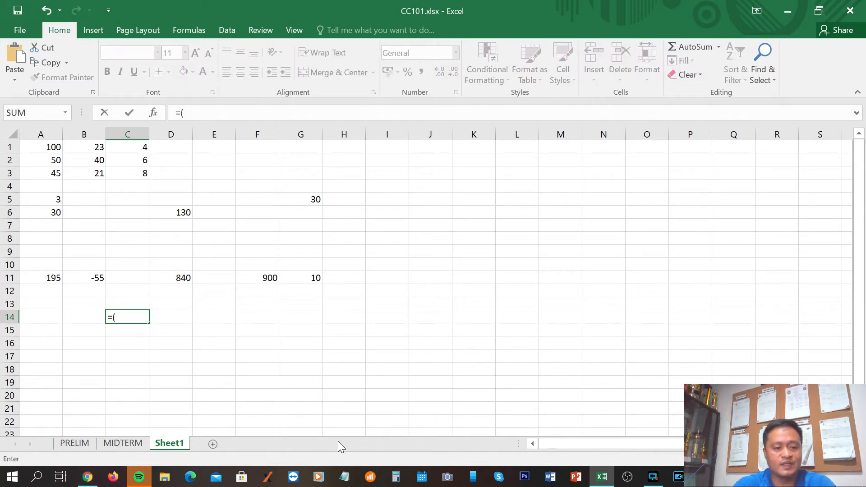
text(c1+)
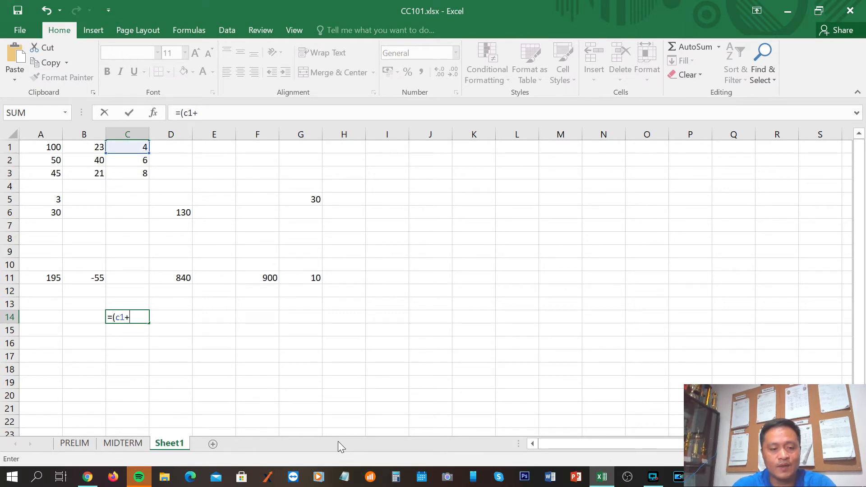
click(88, 477)
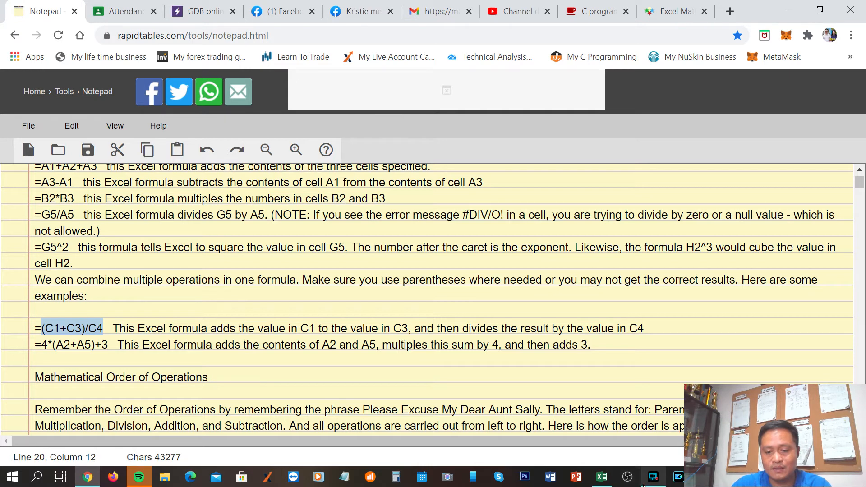
click(598, 480)
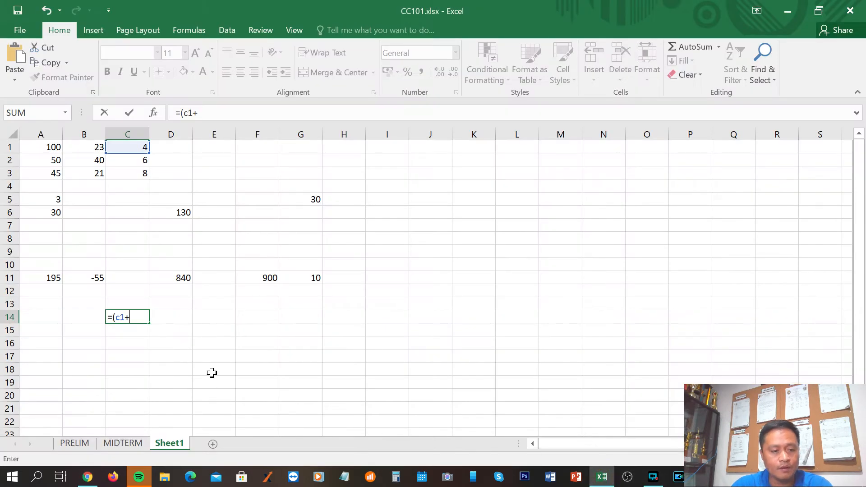
text(c)
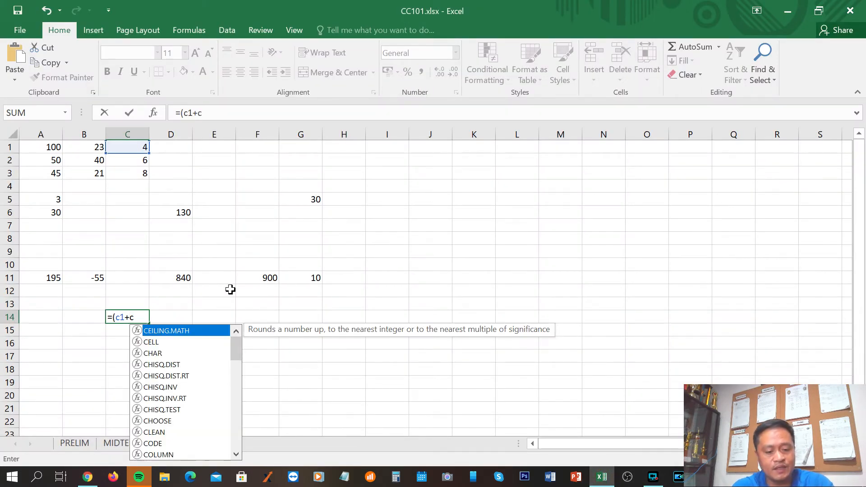
text(3)
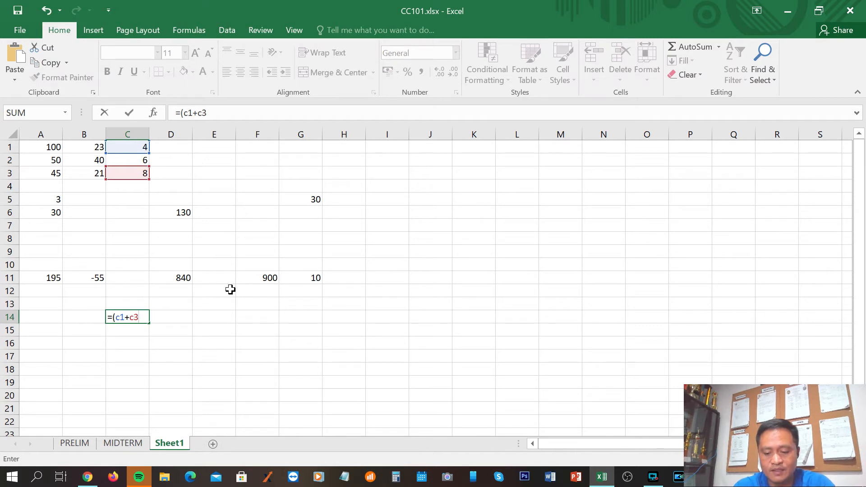
text()/c)
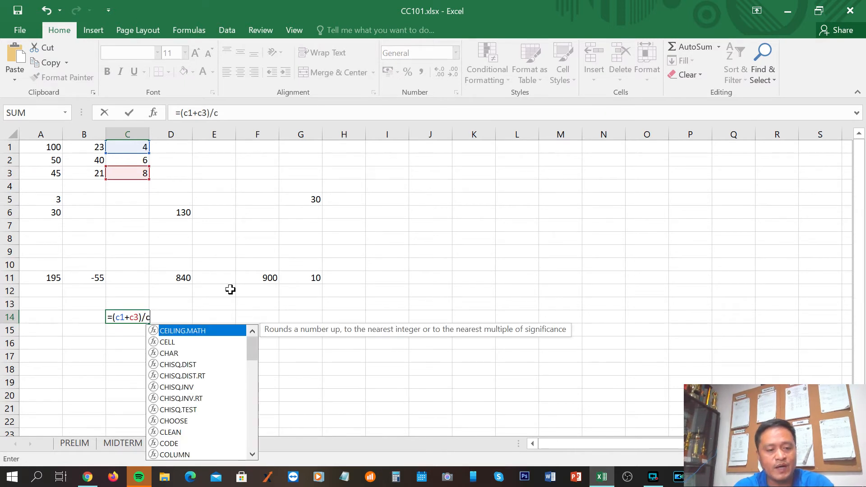
text(2)
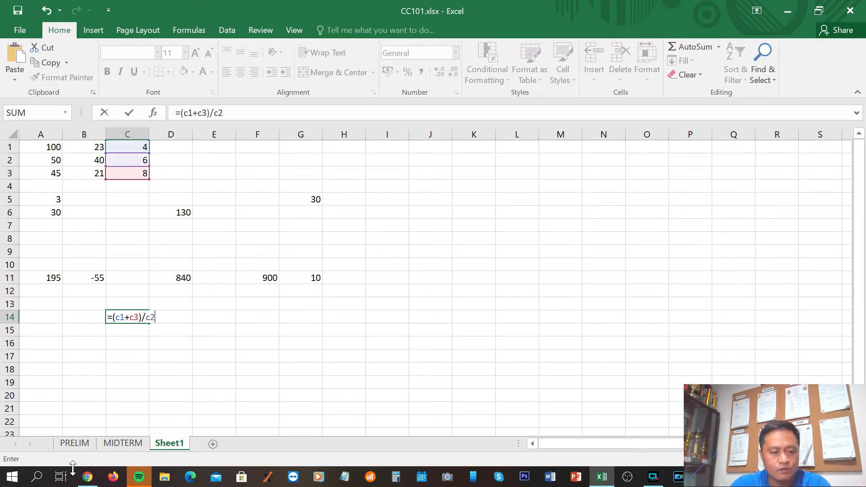
Recheck the example in the Chrome notes, then correct the formula's divisor to c4 in Excel and commit it
click(87, 479)
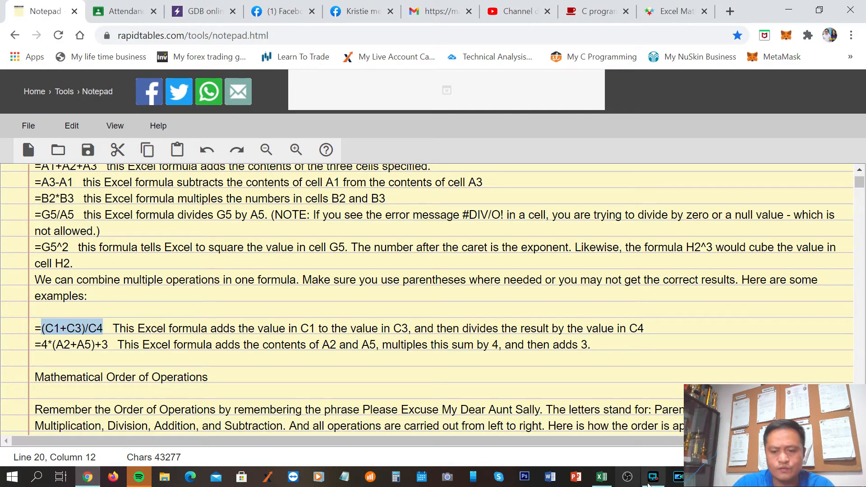
click(605, 482)
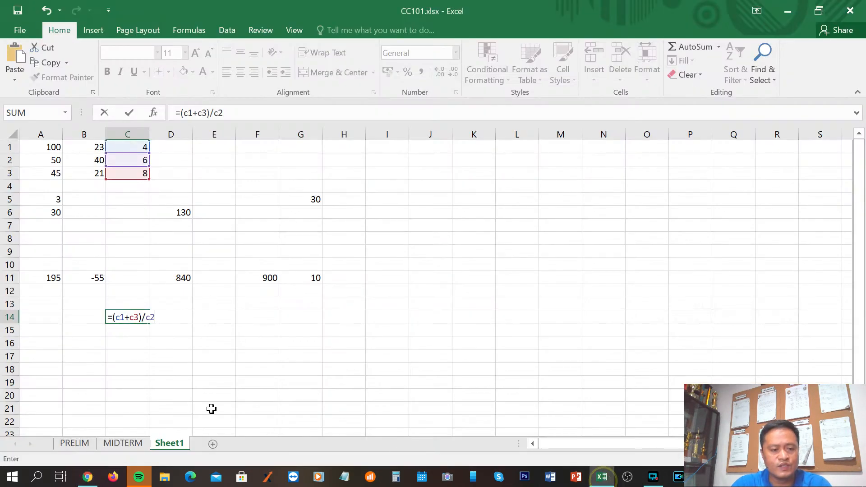
key(BackSpace)
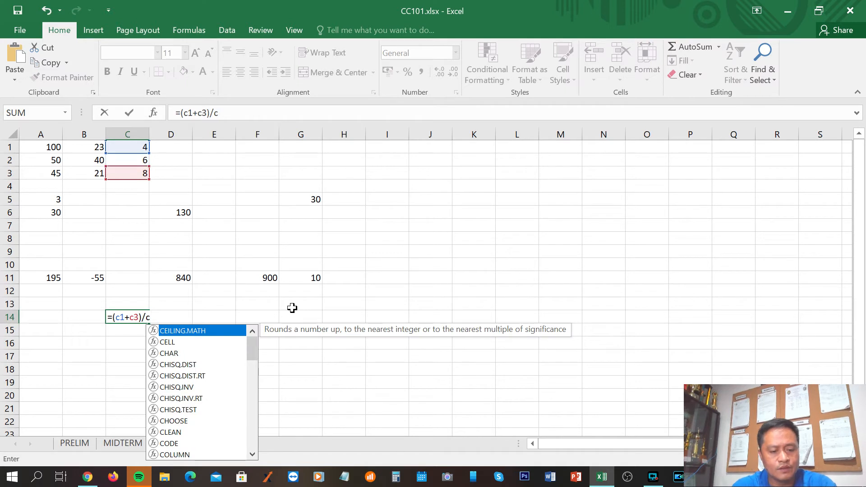
text(4)
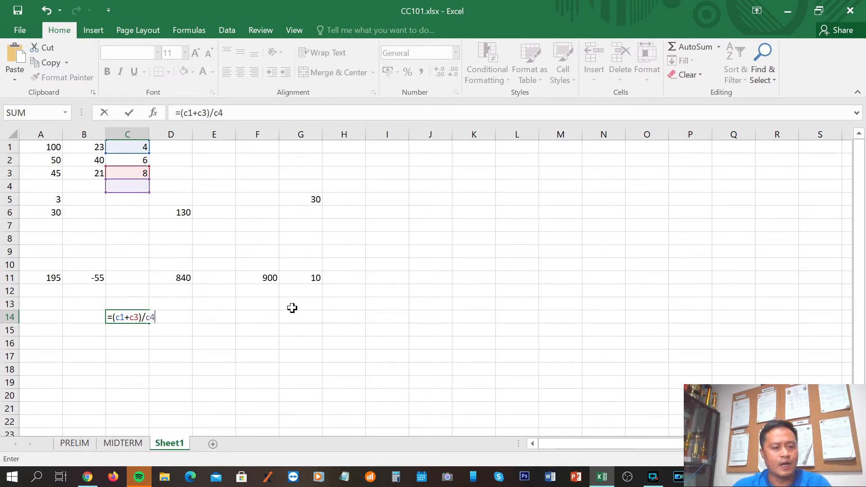
key(Return)
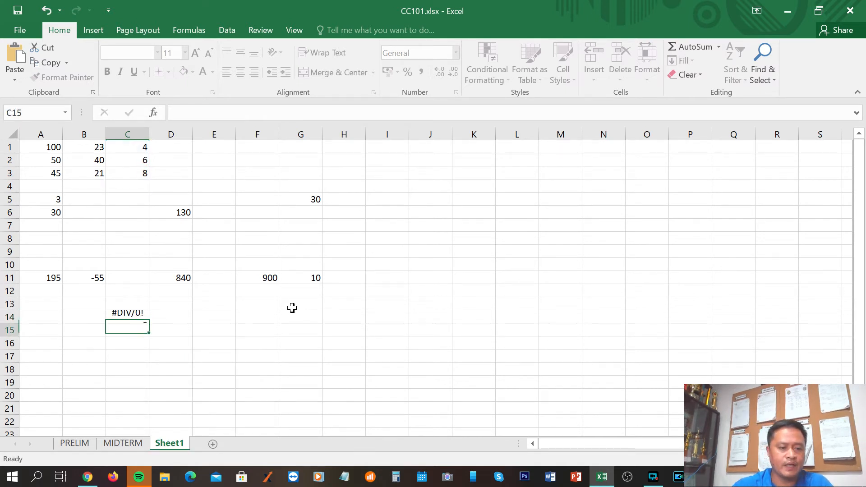
Examine the formula in cell C14 and the cells it references: C4, C1 and C3
click(132, 320)
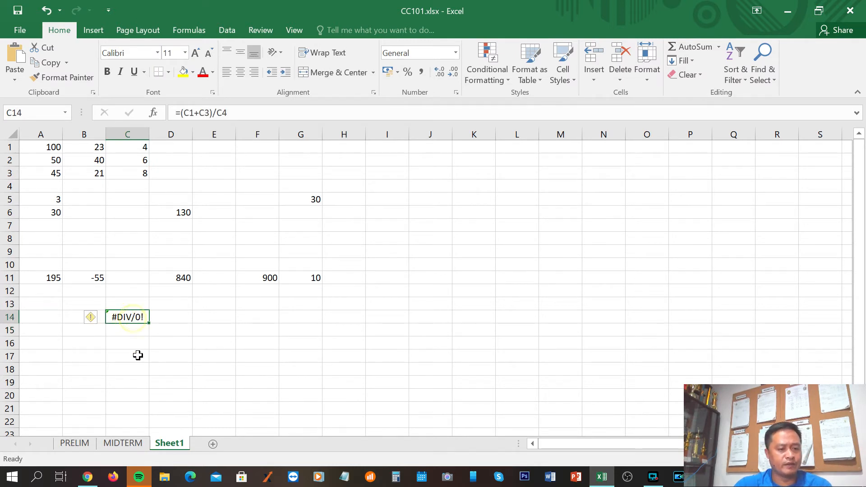
click(128, 316)
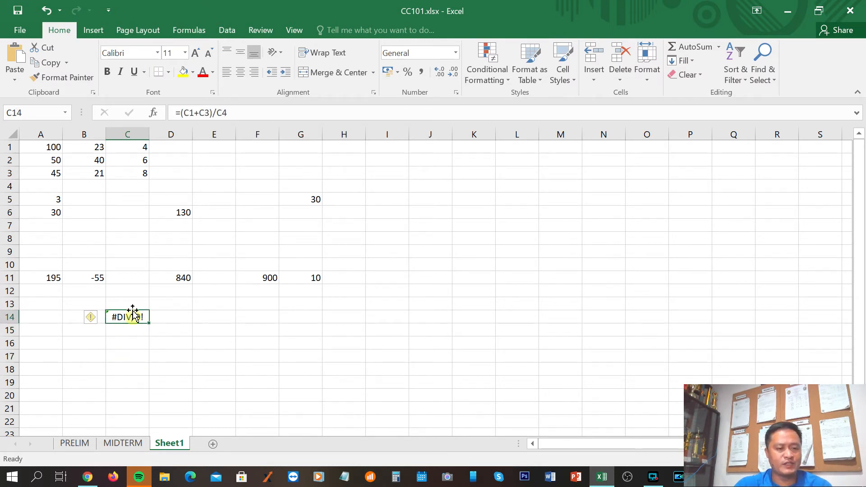
click(140, 185)
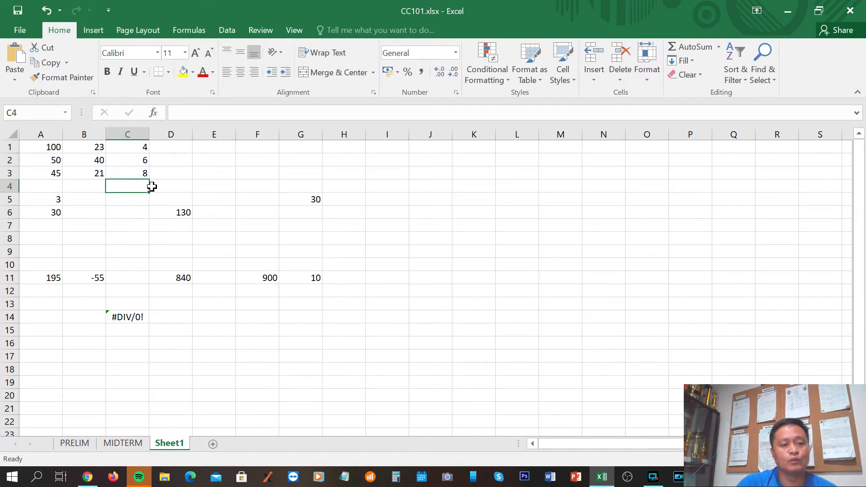
click(133, 151)
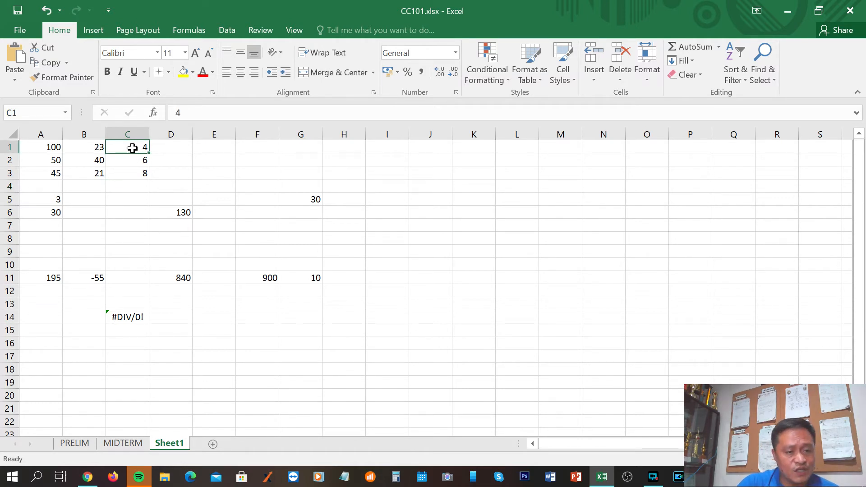
click(132, 172)
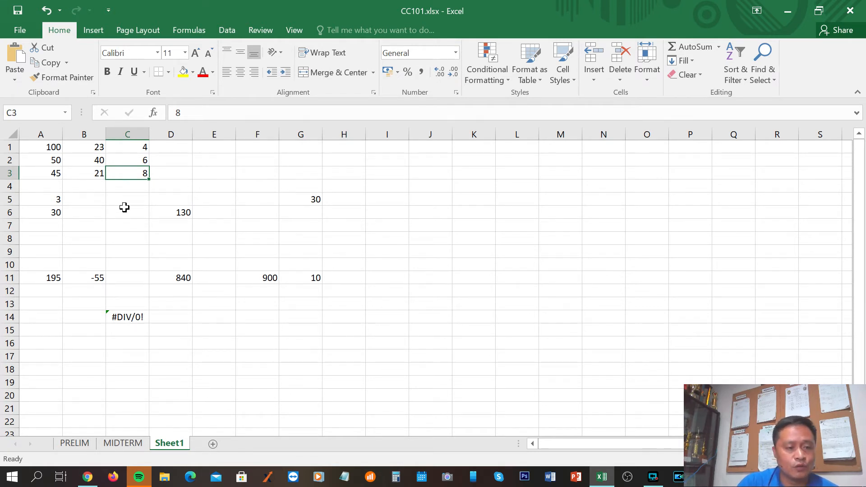
Enter the value 10 in cell C4 as the divisor
click(122, 186)
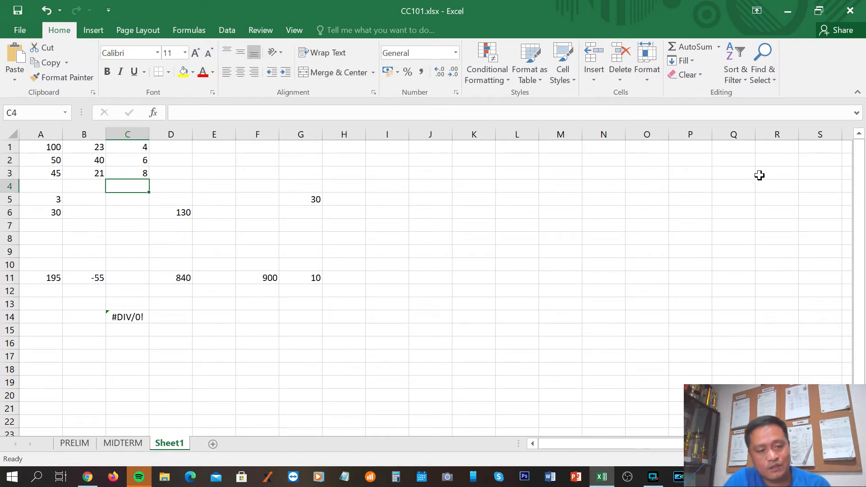
text(10)
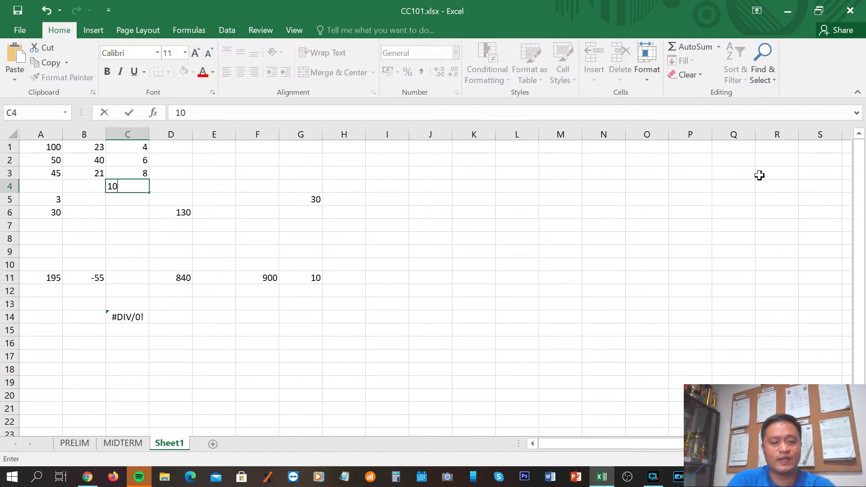
key(Return)
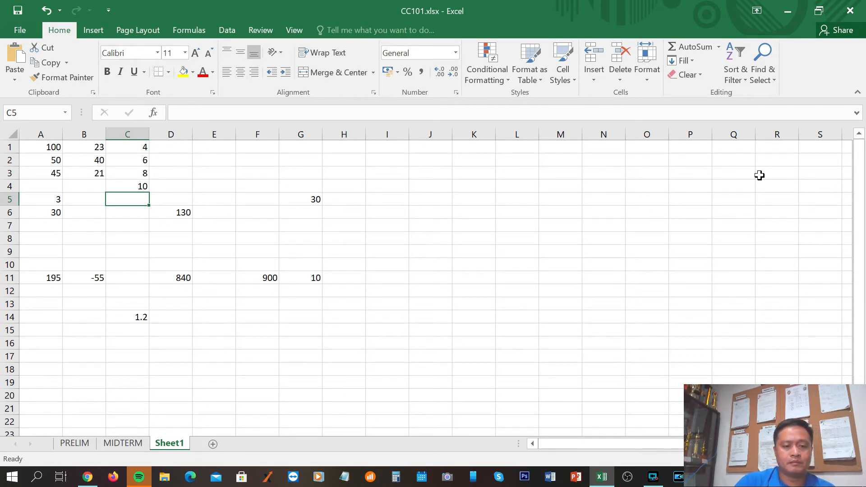
Review the recalculated formula in C14 by tracing its inputs C1, C3 and C4, ending back on C14
click(119, 318)
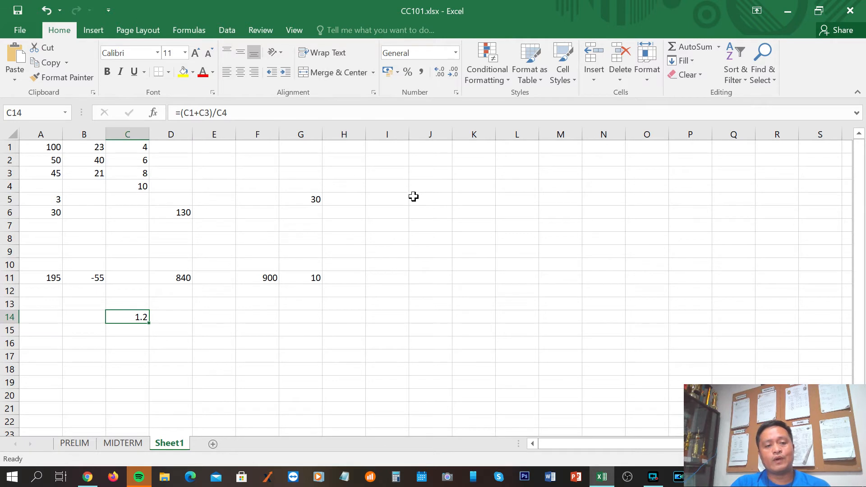
click(137, 146)
click(138, 174)
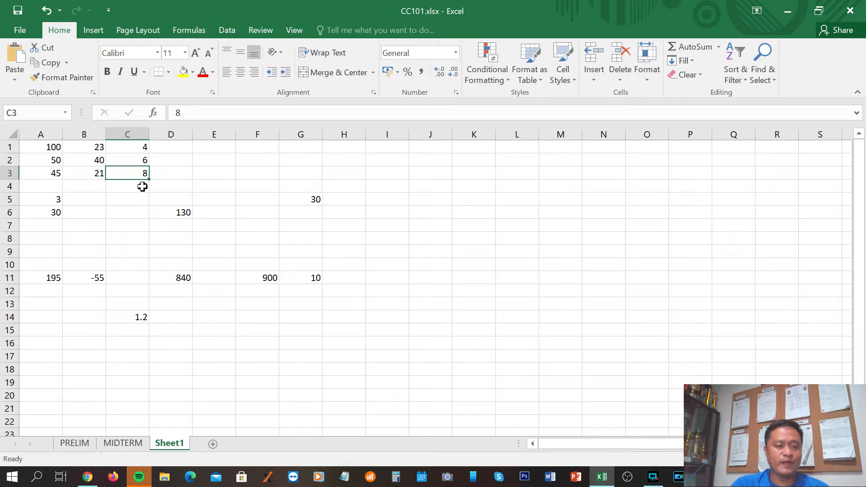
click(132, 185)
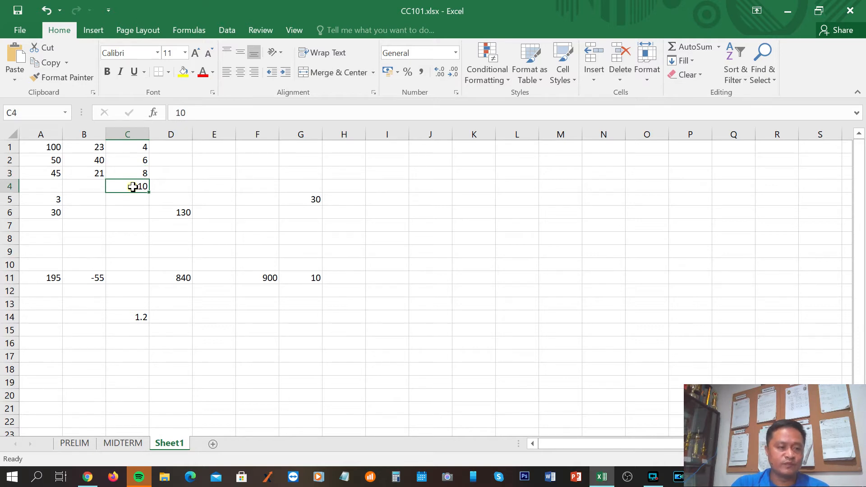
click(141, 318)
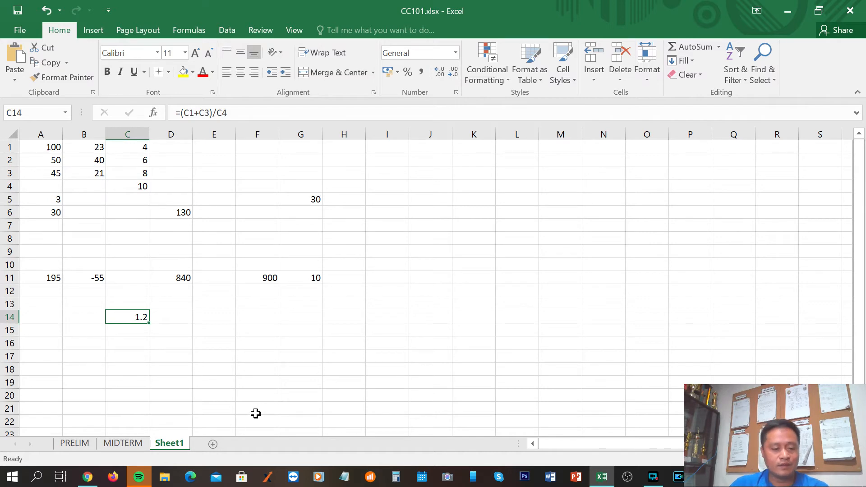
Switch to the notes in Chrome and highlight the =4*(A2+A5)+3 example and its individual parts
click(87, 478)
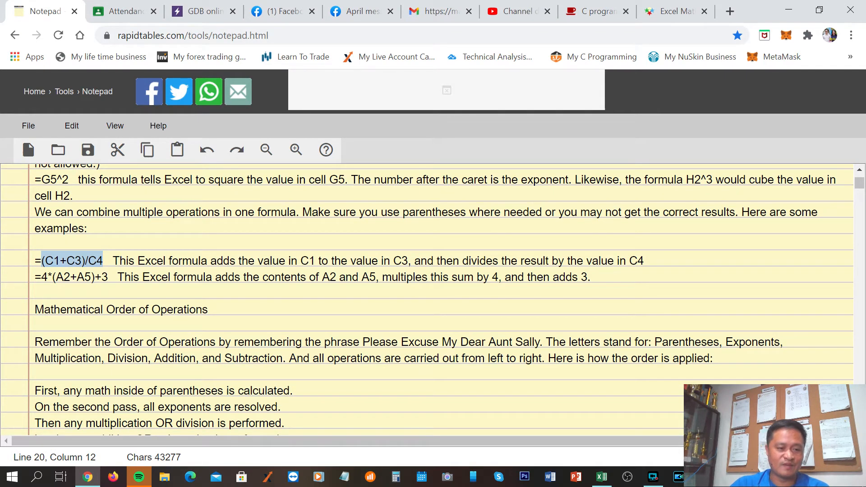
click(109, 277)
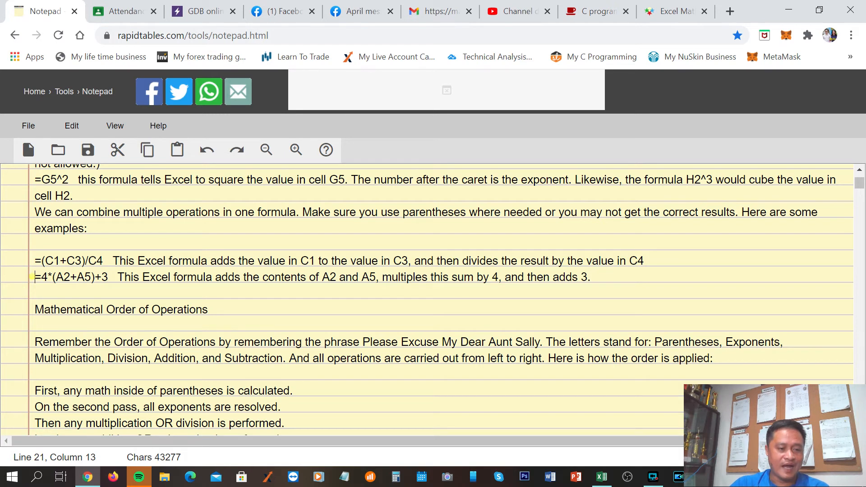
shift+click(32, 277)
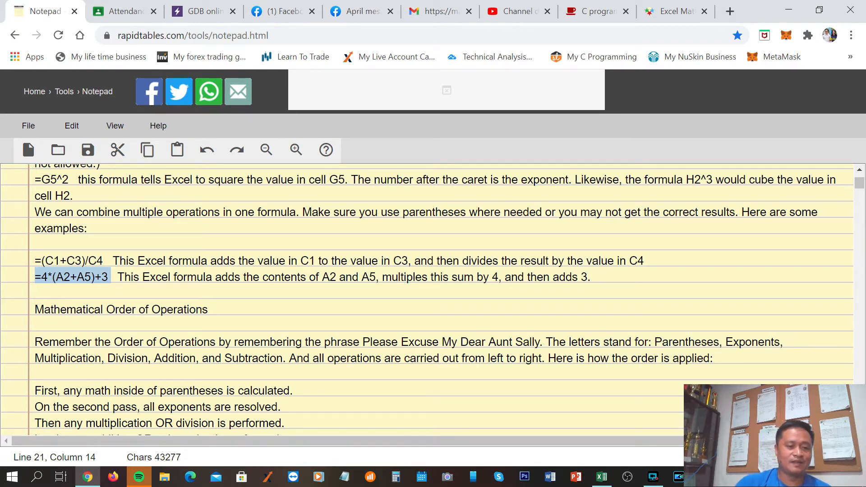
key(Down)
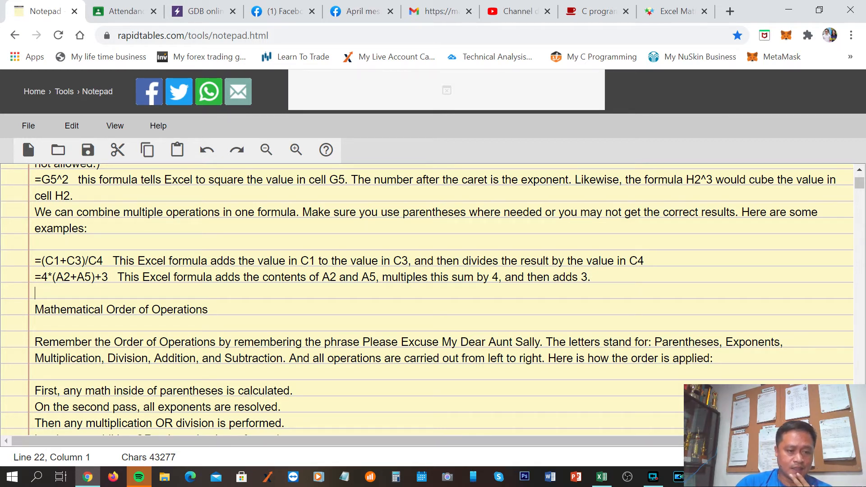
drag(41, 277, 70, 277)
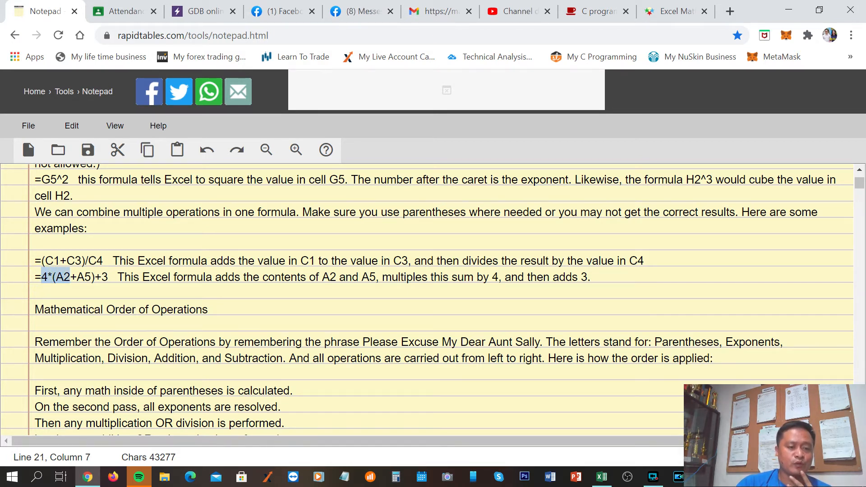
double_click(86, 275)
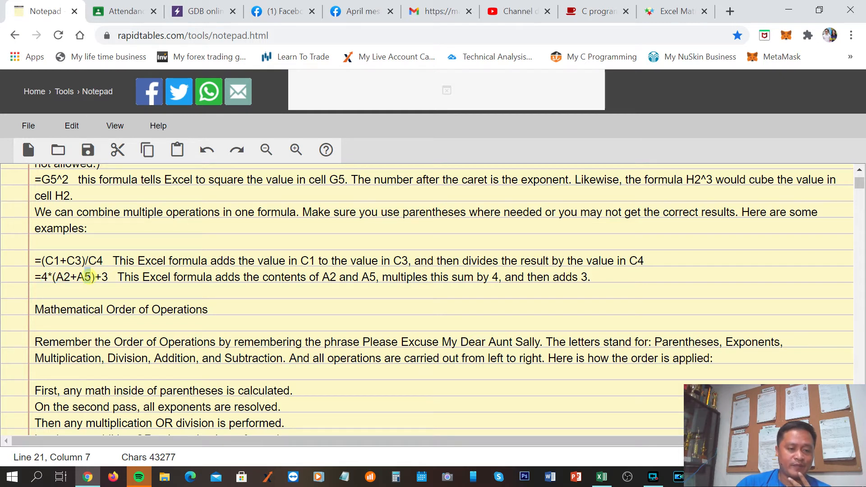
Examine the =4*(A2+A5)+3 example in the notes, highlighting its closing parenthesis, the 4* multiplier and the whole formula
click(93, 276)
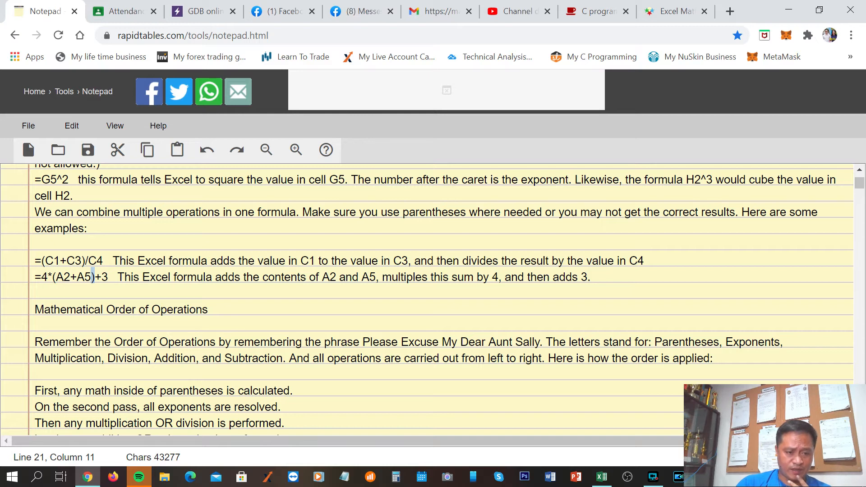
drag(41, 277, 52, 277)
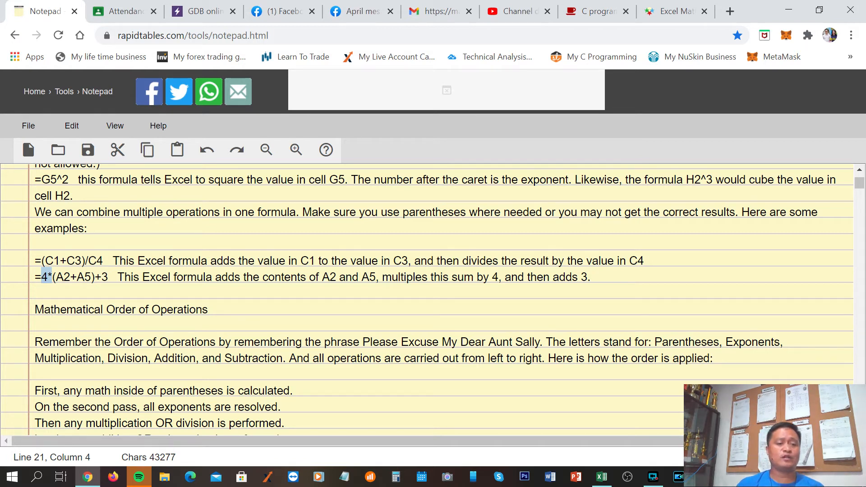
drag(111, 277, 35, 277)
click(149, 293)
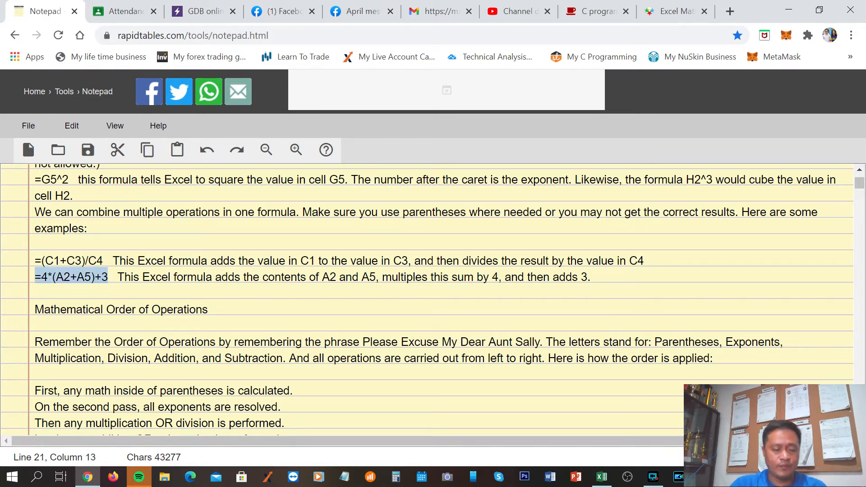
click(228, 308)
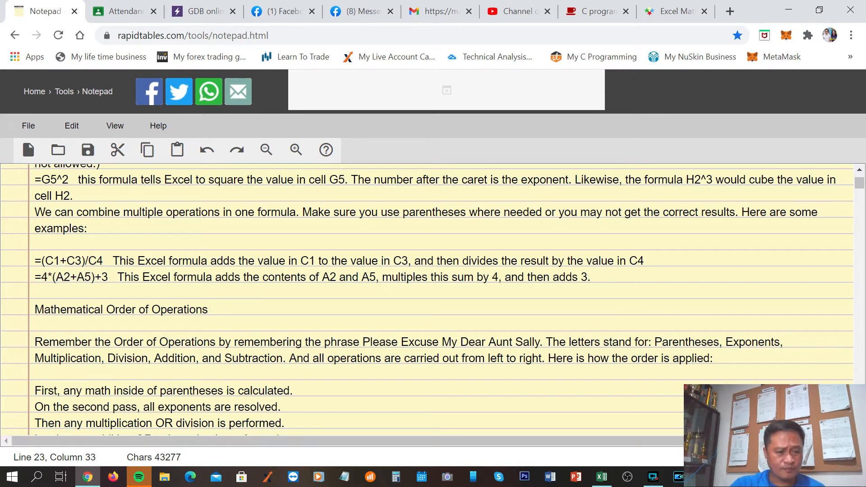
Copy the =4*(A2+A5)+3 formula from the notes, switch to Excel and paste it into cell F14 of Sheet1
drag(35, 277, 108, 277)
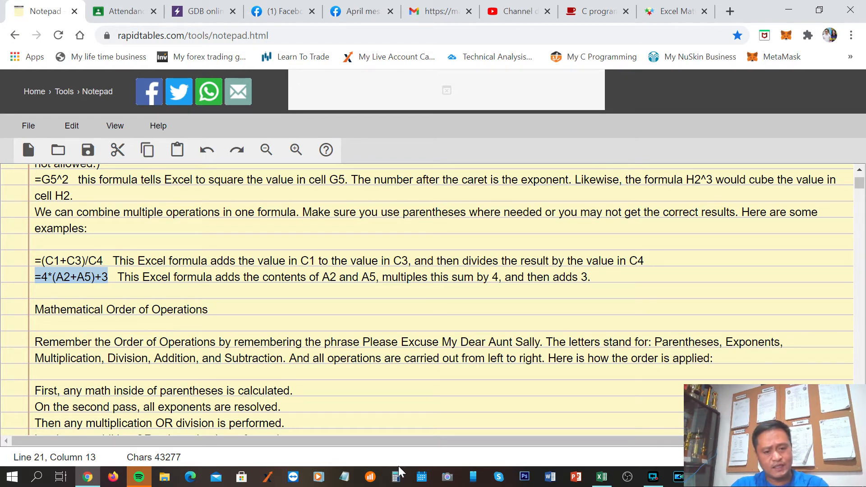
click(603, 479)
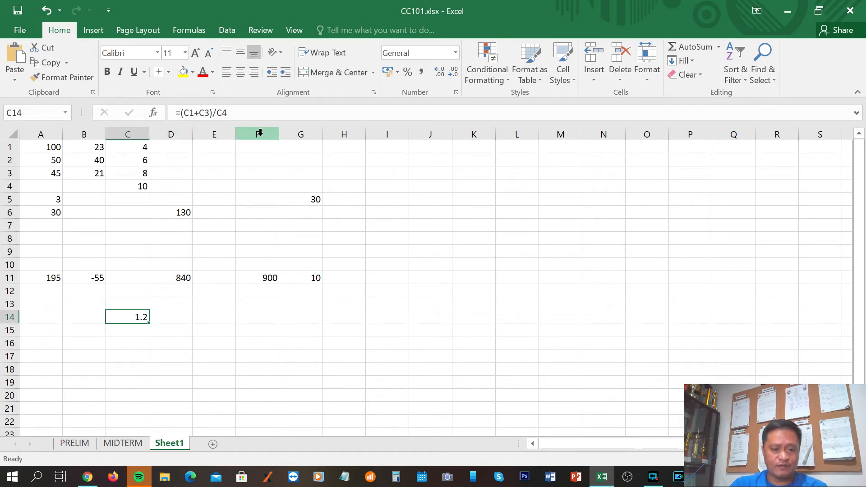
click(256, 318)
key(ctrl+v)
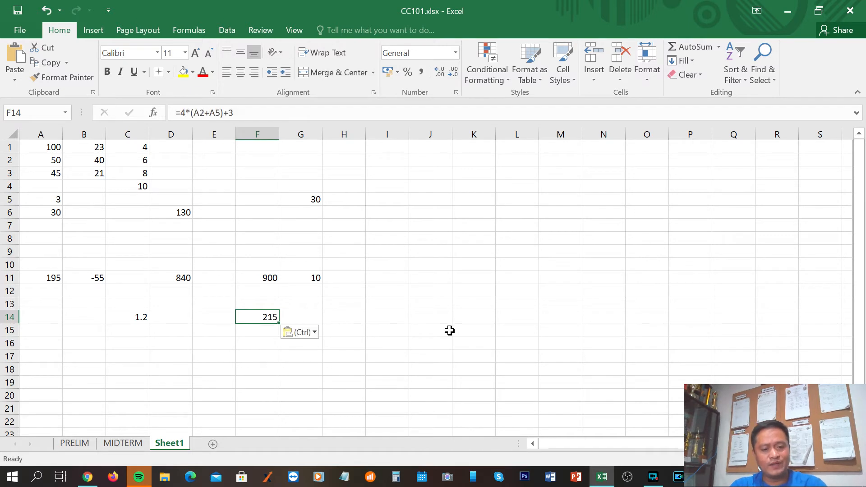
key(Down)
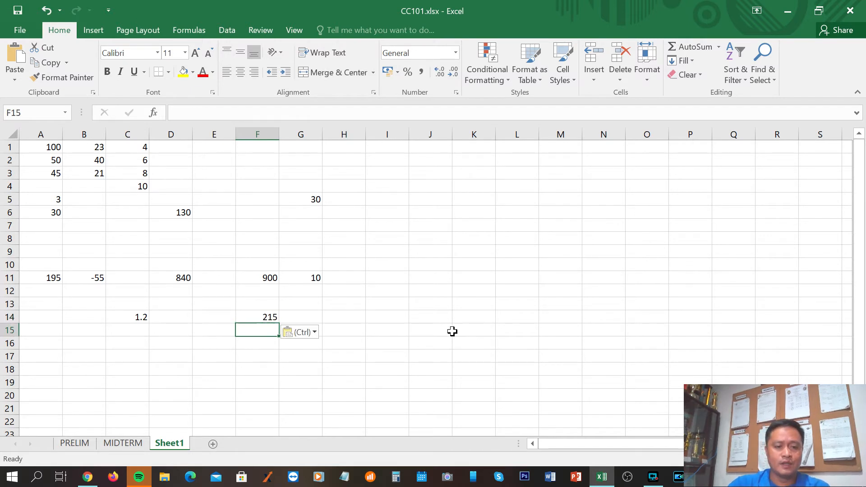
Review the formula in cell F14 and its result in the worksheet
click(254, 368)
click(264, 317)
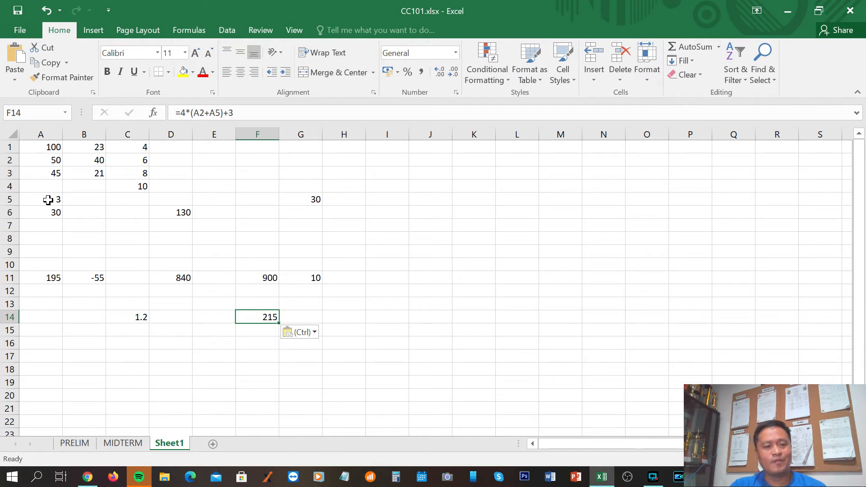
click(368, 355)
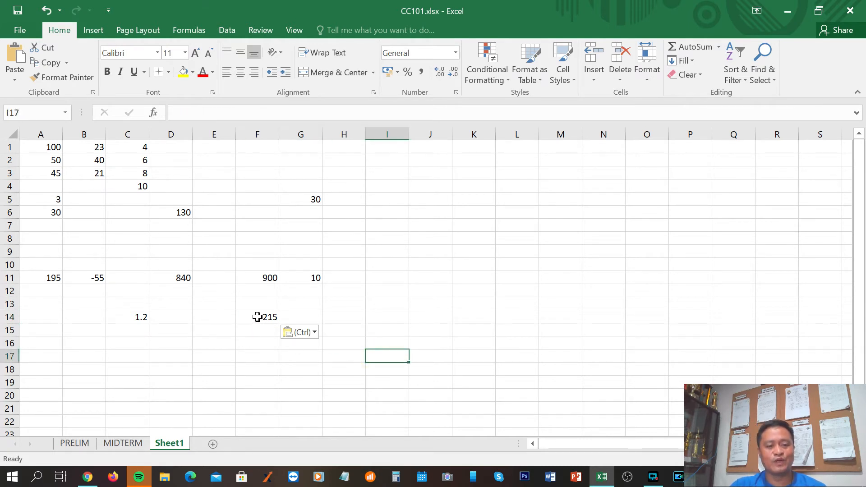
click(257, 316)
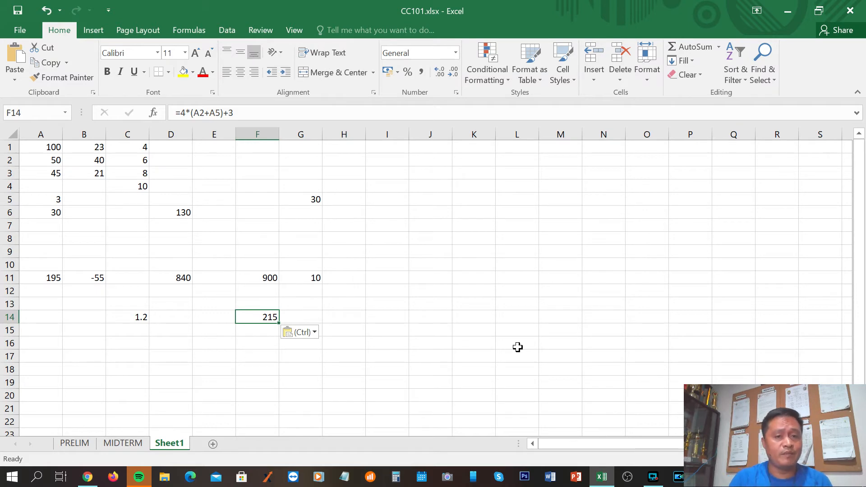
Switch to the notes in Chrome and review the Order of Operations paragraph, highlighting the phrase "Please Excuse My Dear Aunt Sally"
click(89, 479)
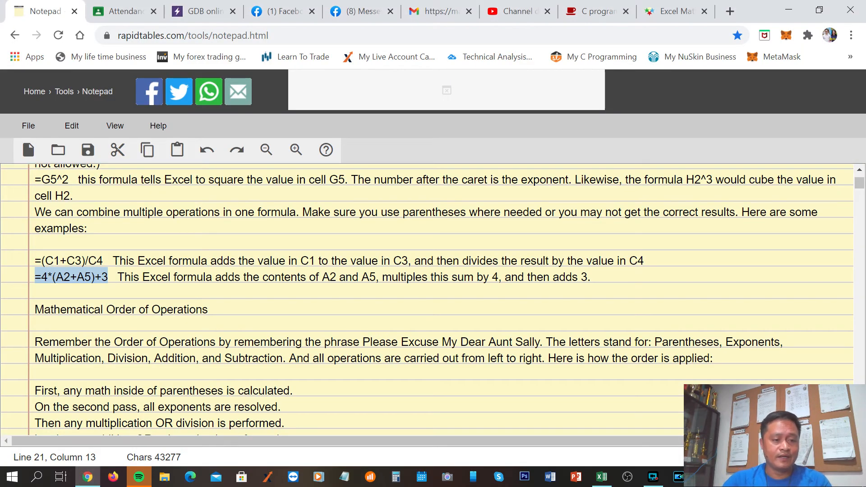
scroll(427, 300, down, 2)
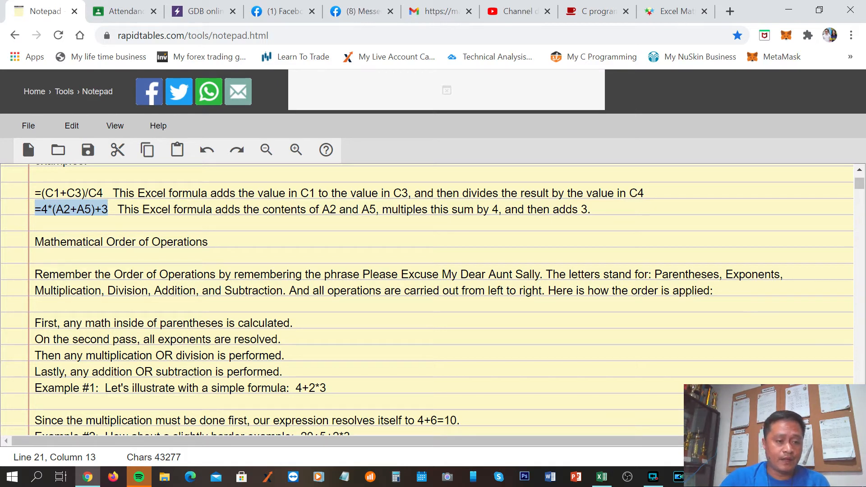
drag(34, 275, 286, 291)
click(348, 323)
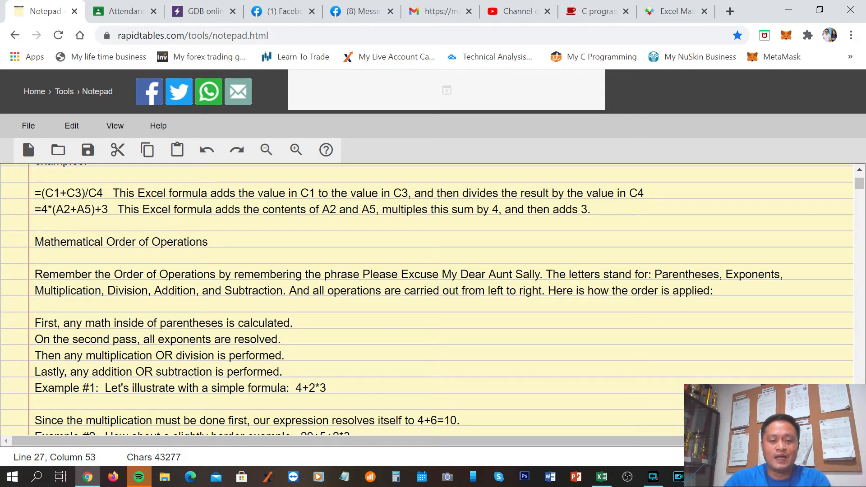
drag(362, 274, 540, 275)
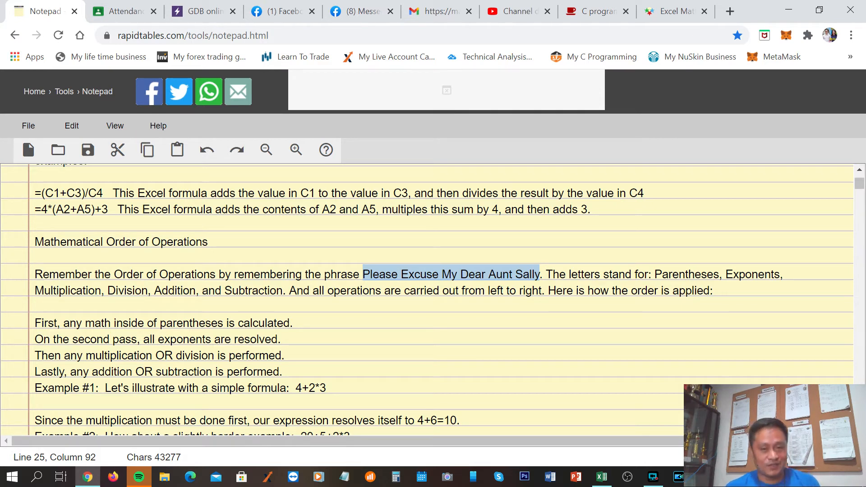
click(325, 243)
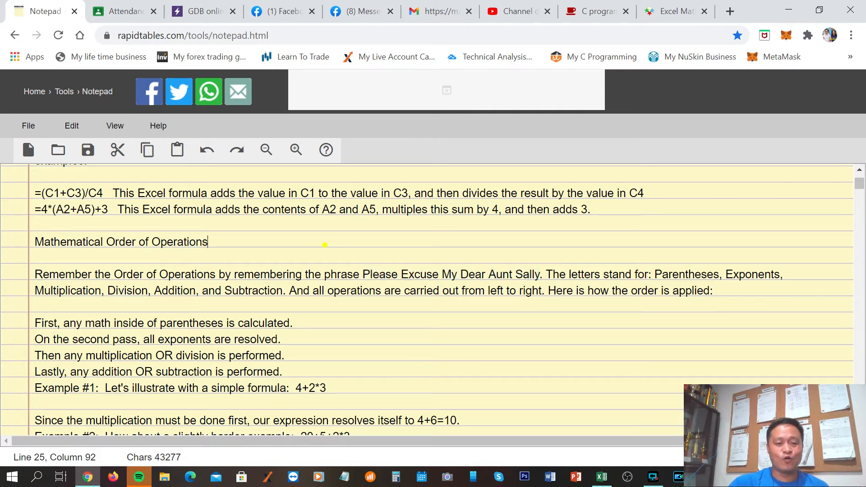
Highlight the =(C1+C3)/C4 example and the order rules, from parentheses and the second pass through addition or subtraction
scroll(325, 244, up, 1)
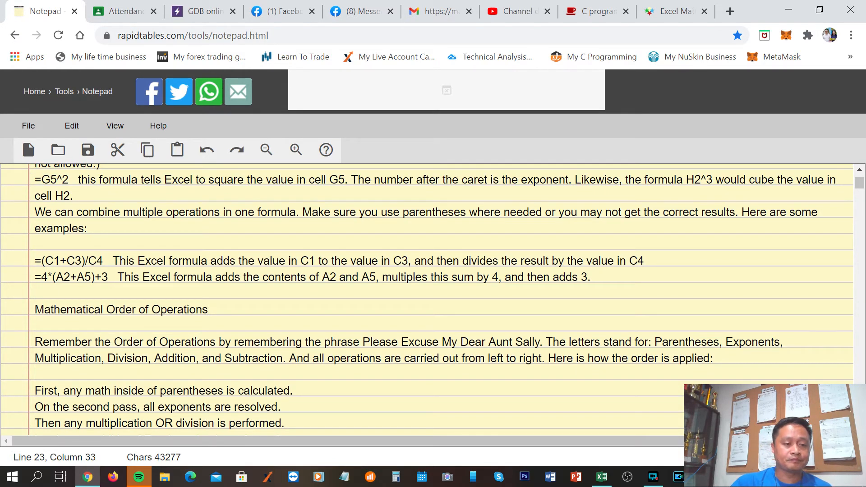
drag(35, 261, 106, 261)
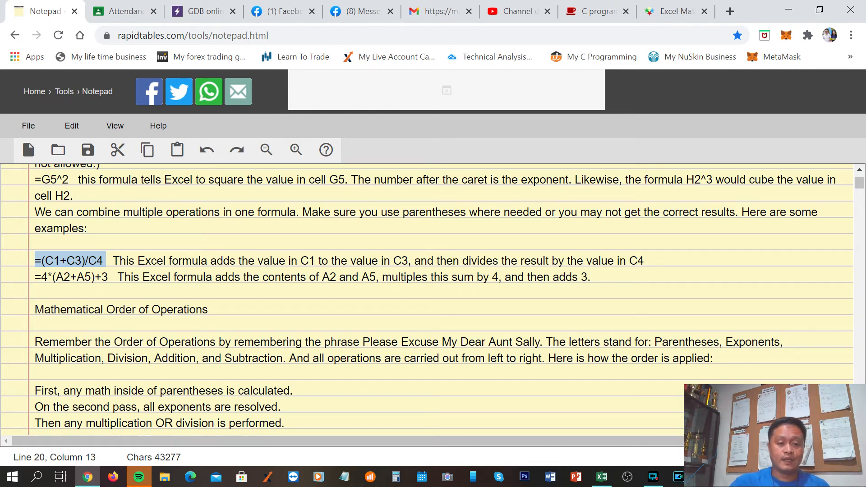
scroll(427, 299, down, 5)
scroll(427, 300, up, 2)
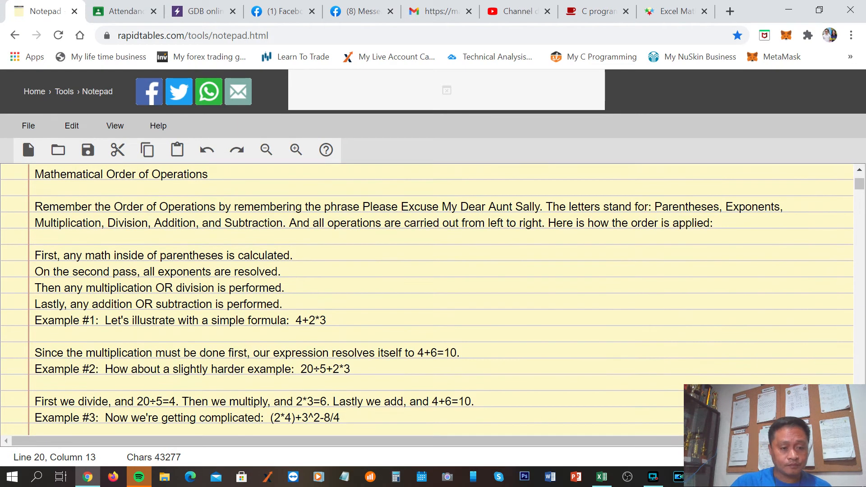
drag(34, 256, 294, 256)
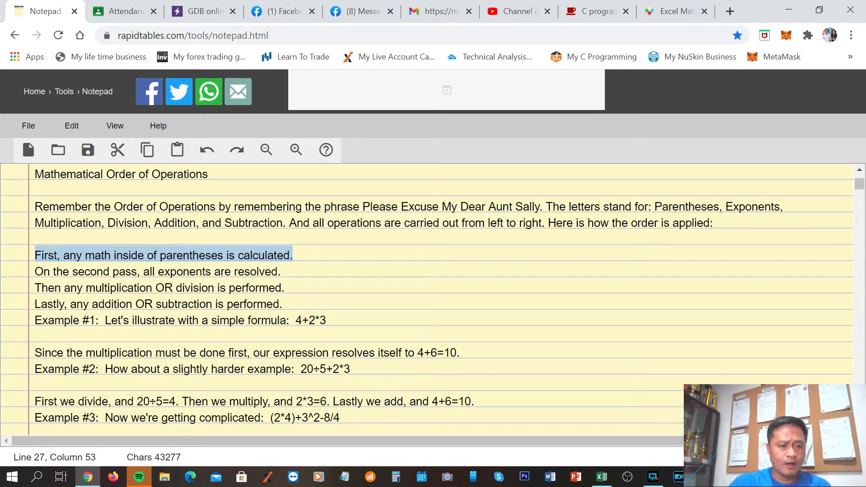
drag(35, 271, 136, 271)
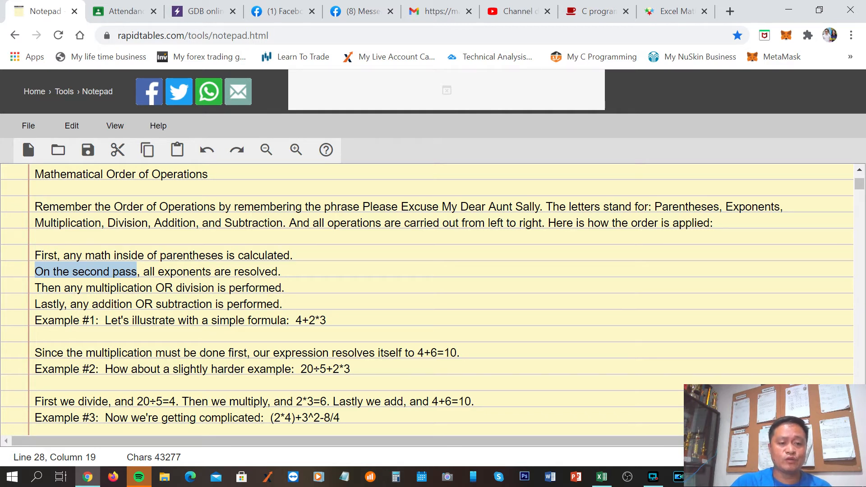
mouse_move(285, 288)
mouse_down()
mouse_move(35, 287)
mouse_move(39, 304)
mouse_move(181, 304)
mouse_move(296, 321)
mouse_move(282, 304)
mouse_up()
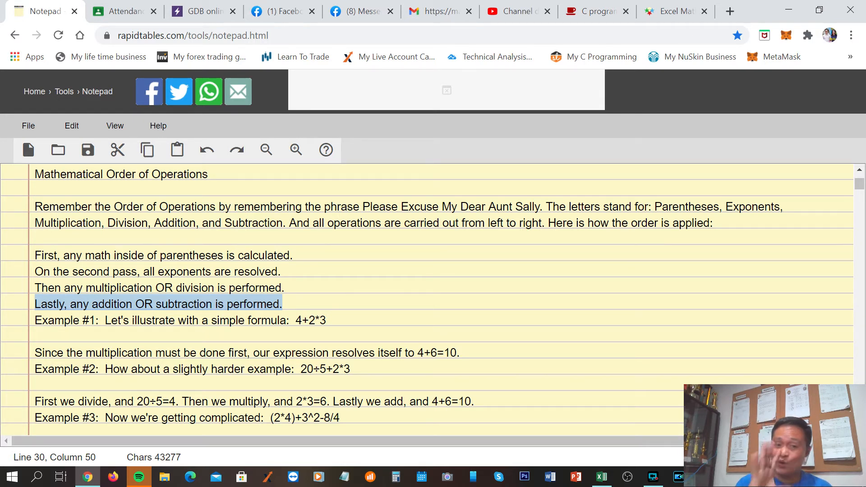
Examine Example #1 in the notes, highlighting the formula 4+2*3 and its multiplication part 2*3
click(309, 336)
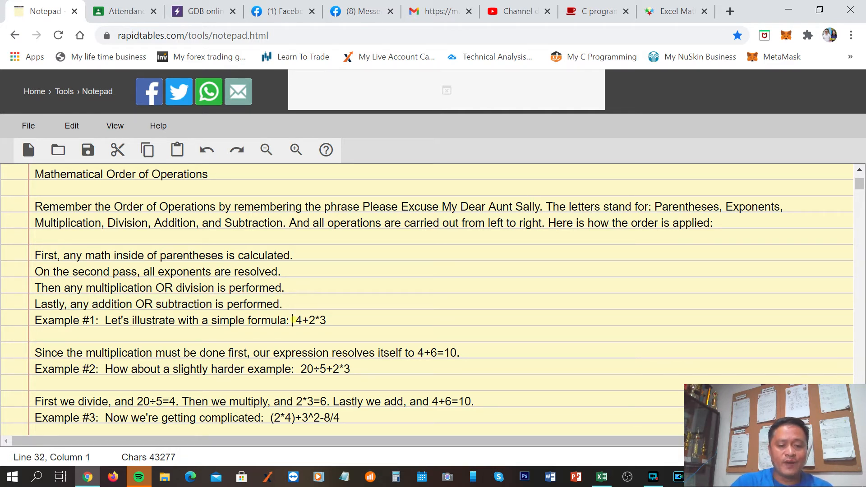
drag(293, 320, 326, 321)
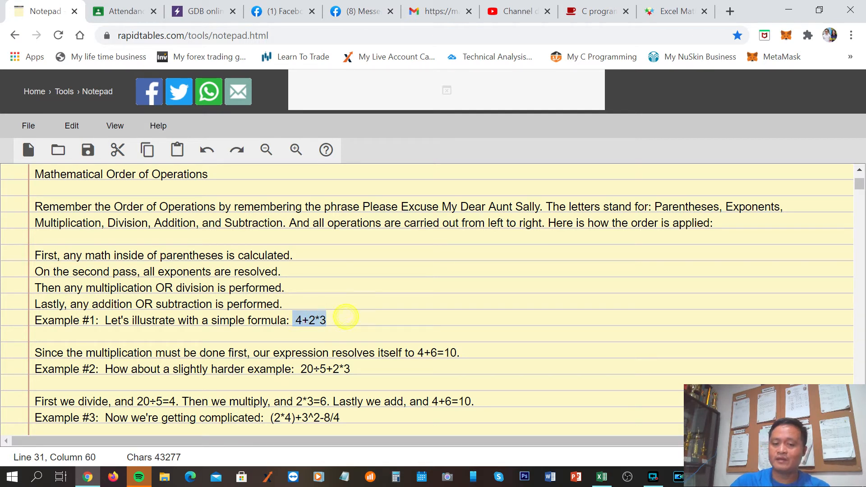
click(346, 317)
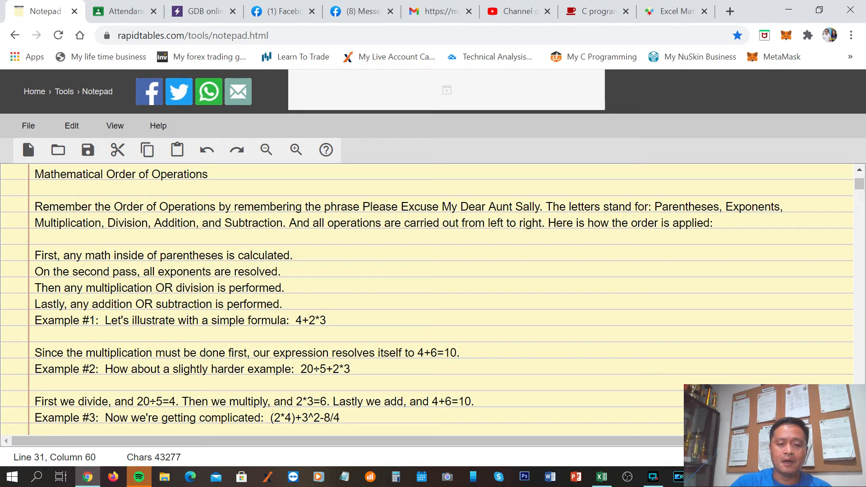
drag(309, 320, 326, 321)
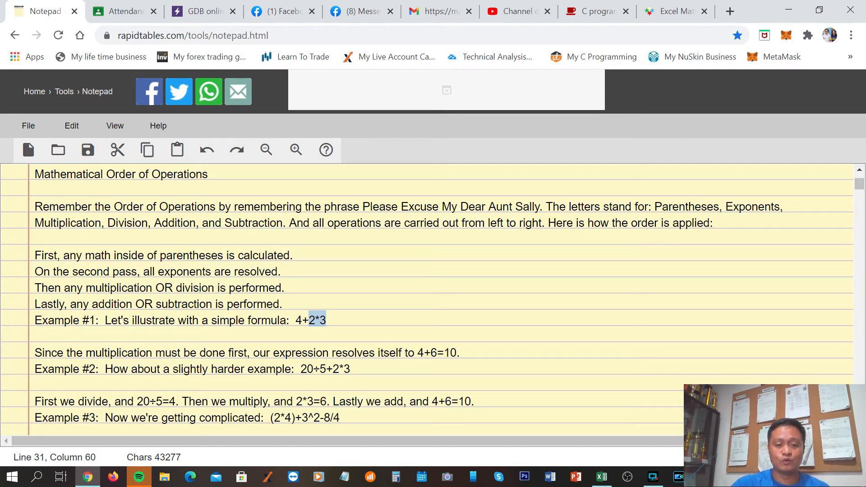
drag(296, 320, 326, 320)
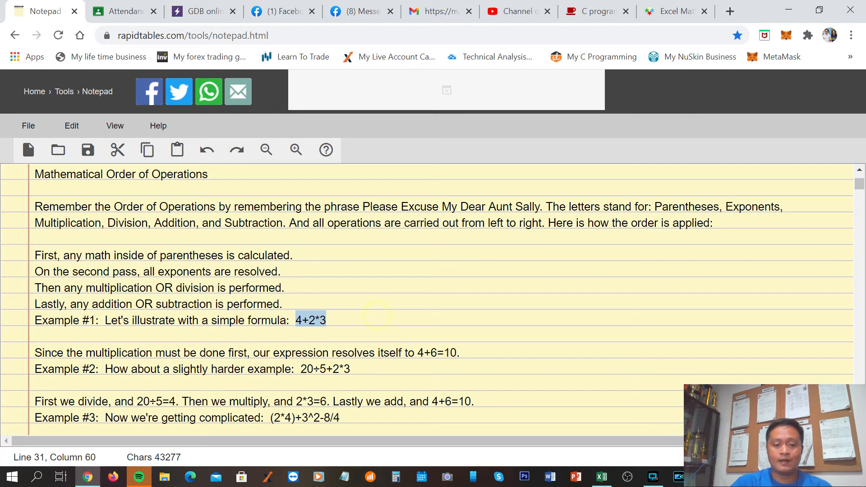
click(481, 353)
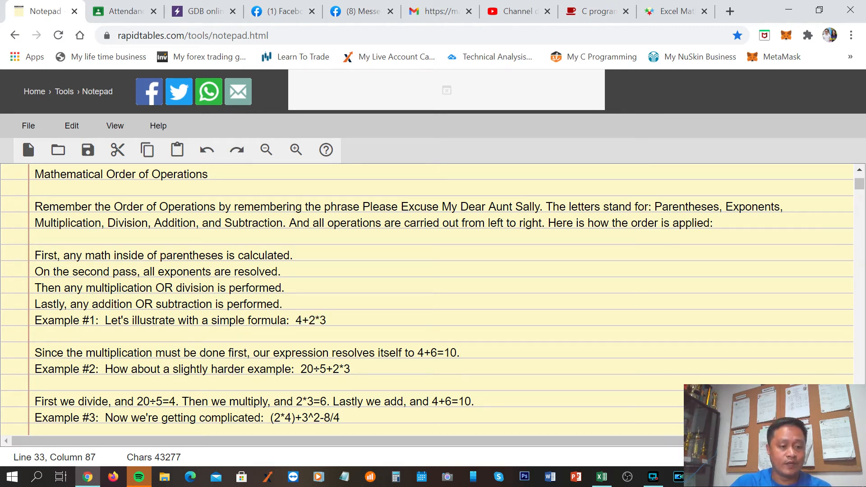
Highlight Example #1's explanation and its resolved expression 4+6=10, comparing them with the original formula 4+2*3
drag(35, 353, 273, 352)
drag(418, 352, 459, 352)
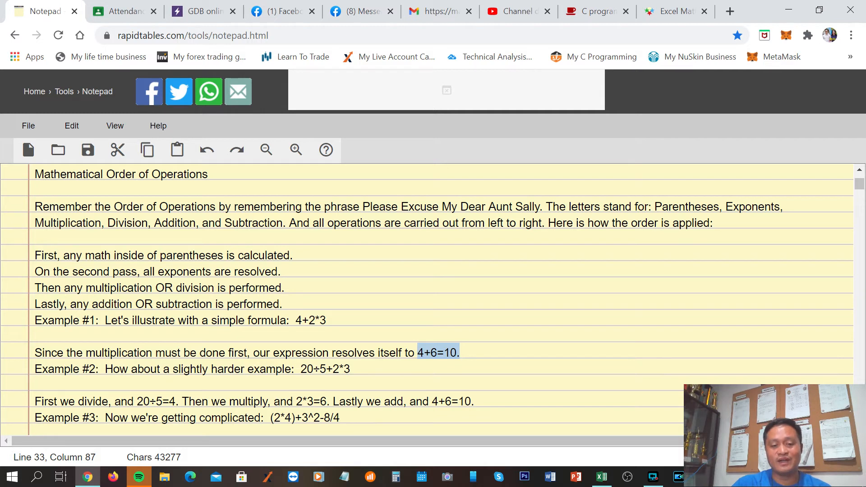
drag(296, 320, 326, 321)
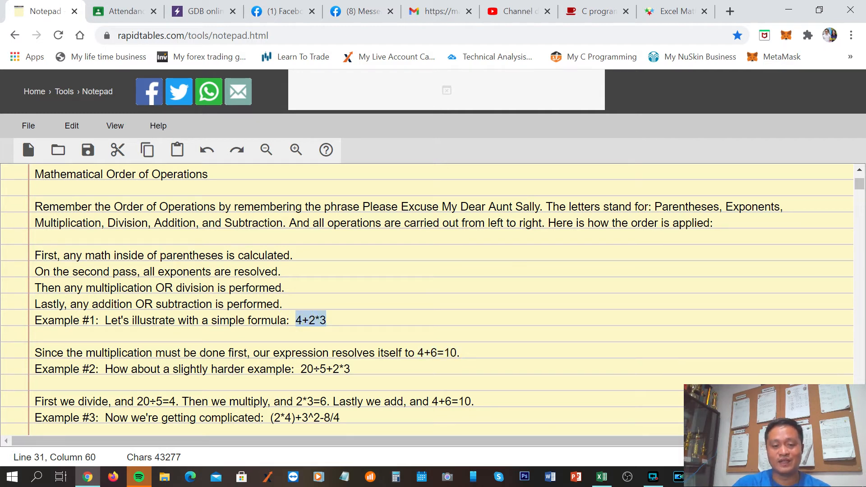
drag(449, 353, 460, 353)
Copy the expression 4+2*3 from Example #1, switch to Excel and paste it into cell C17
drag(326, 321, 296, 320)
key(ctrl+c)
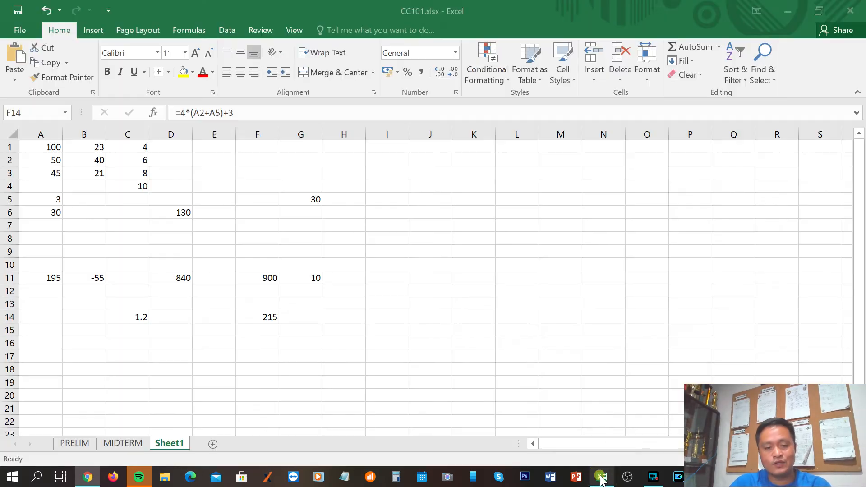
click(602, 476)
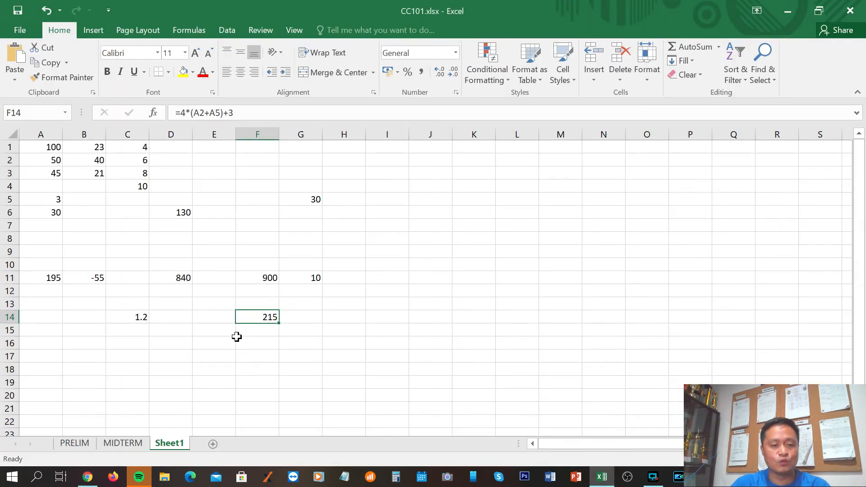
click(119, 357)
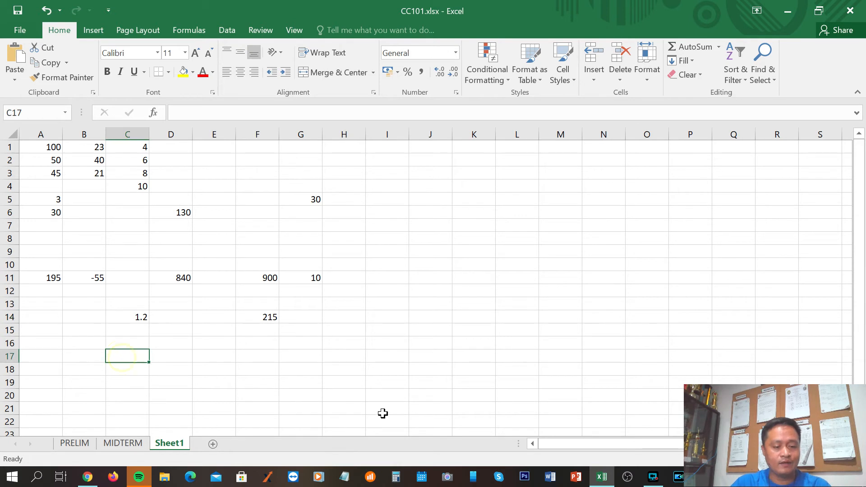
key(ctrl+v)
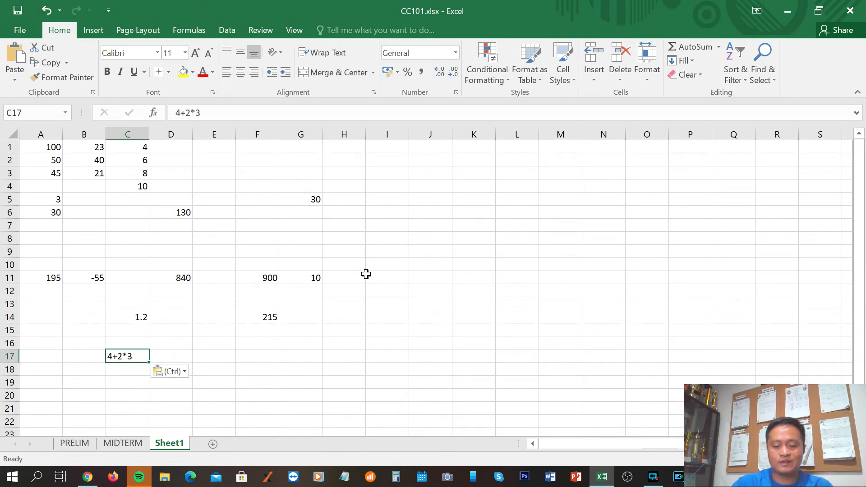
key(Left)
key(Right)
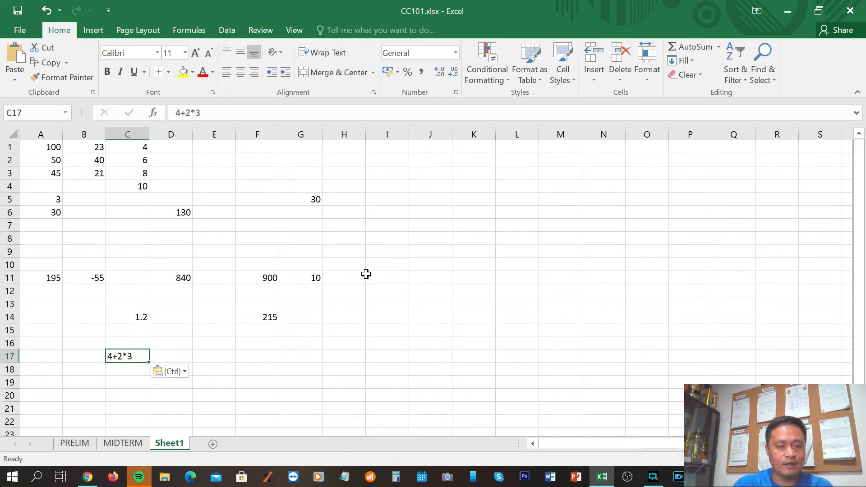
Turn the pasted expression in C17 into the formula =4+2*3 and reselect the cell to review its result
click(177, 112)
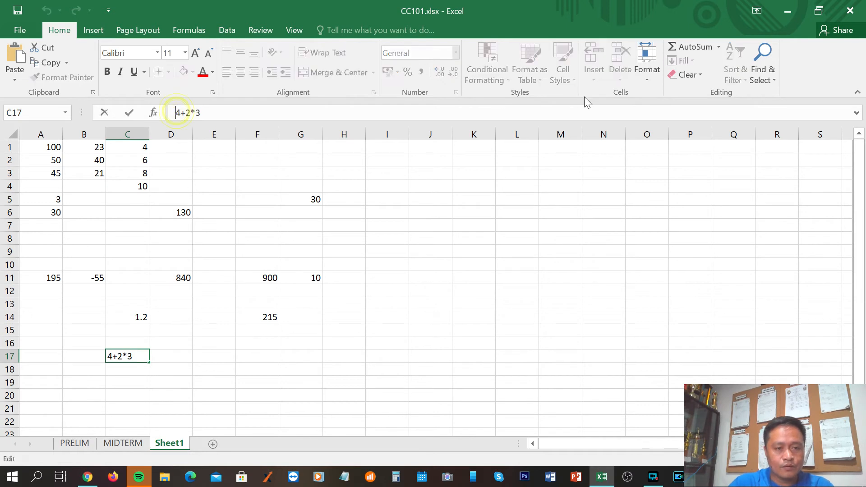
text(=)
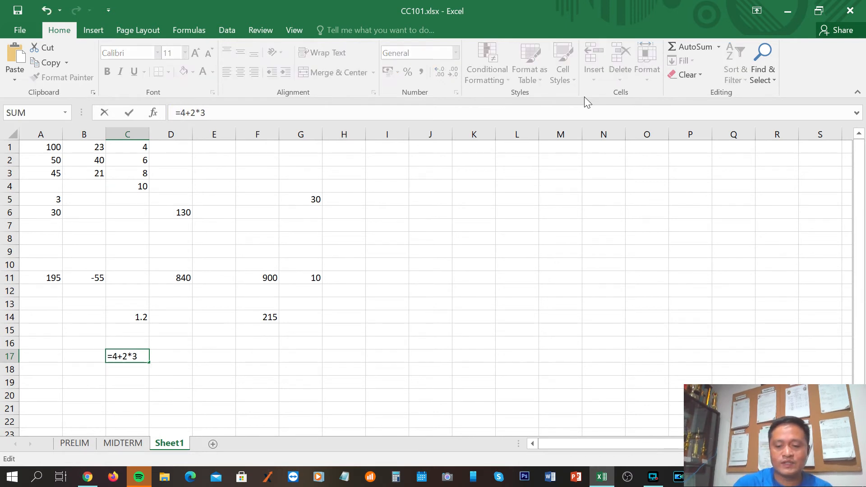
key(Return)
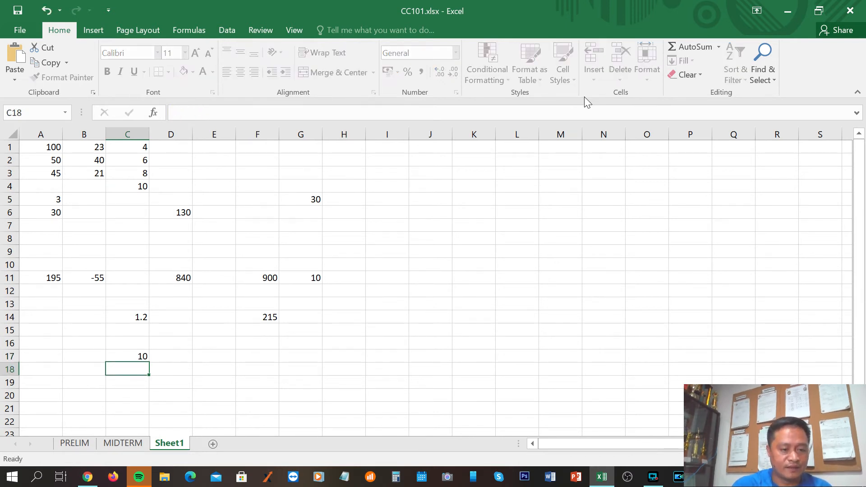
key(Down)
key(Down)
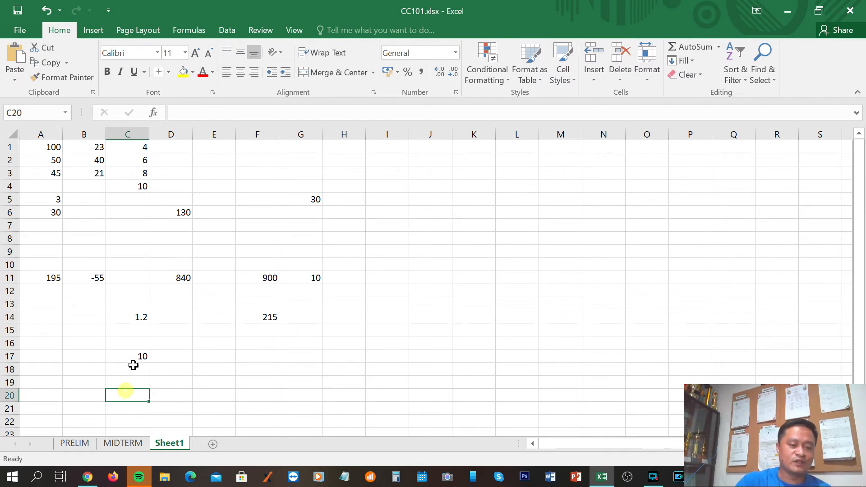
click(136, 356)
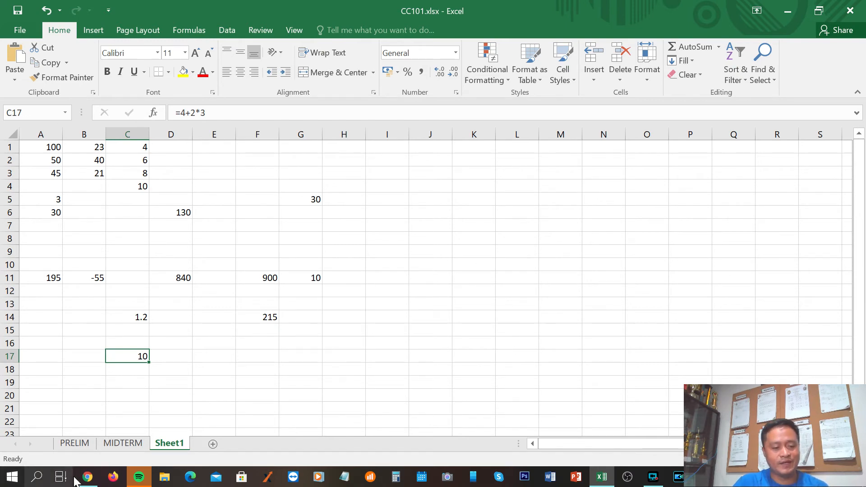
Switch to the notes in Chrome and highlight the parts 20÷5 and 2*3 of Example #2's expression
click(87, 476)
click(35, 336)
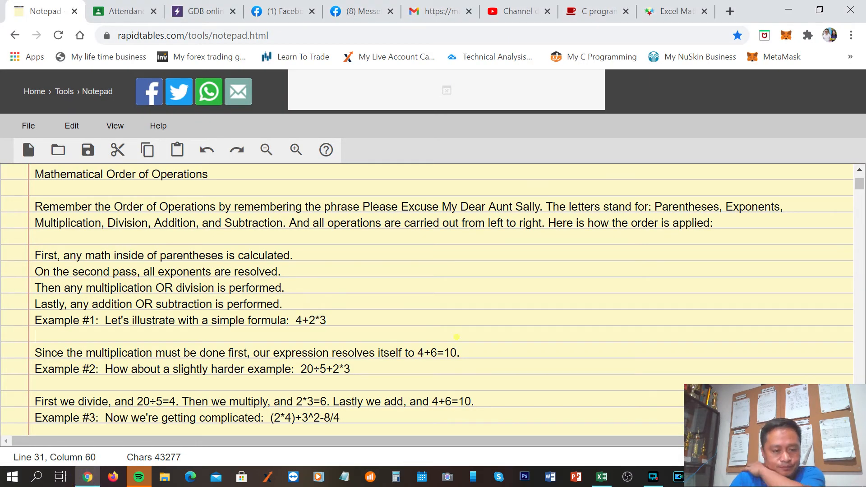
scroll(427, 300, down, 1)
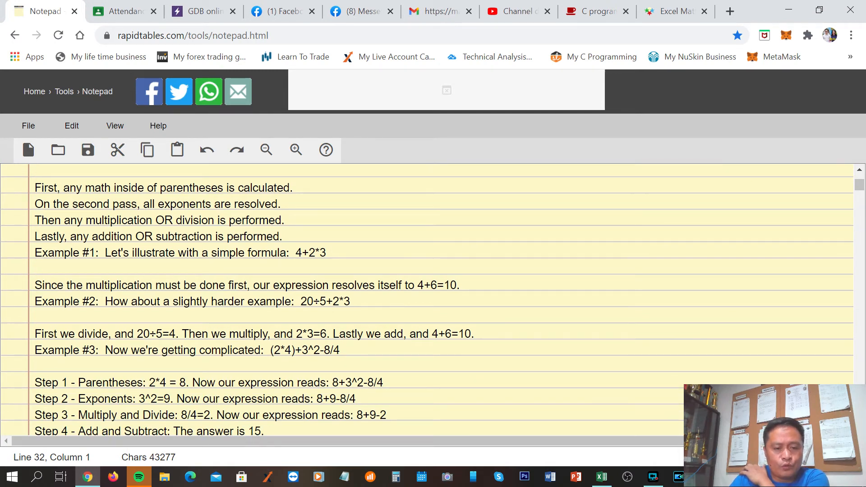
drag(300, 301, 326, 301)
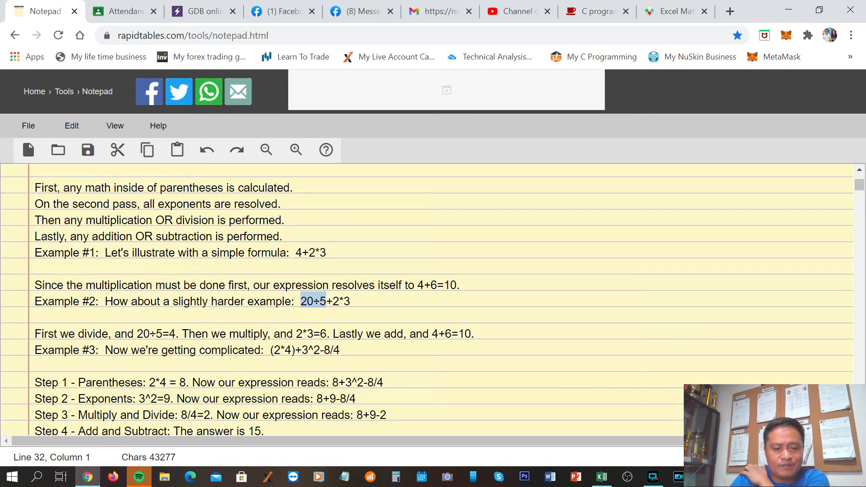
drag(333, 302, 350, 302)
click(374, 301)
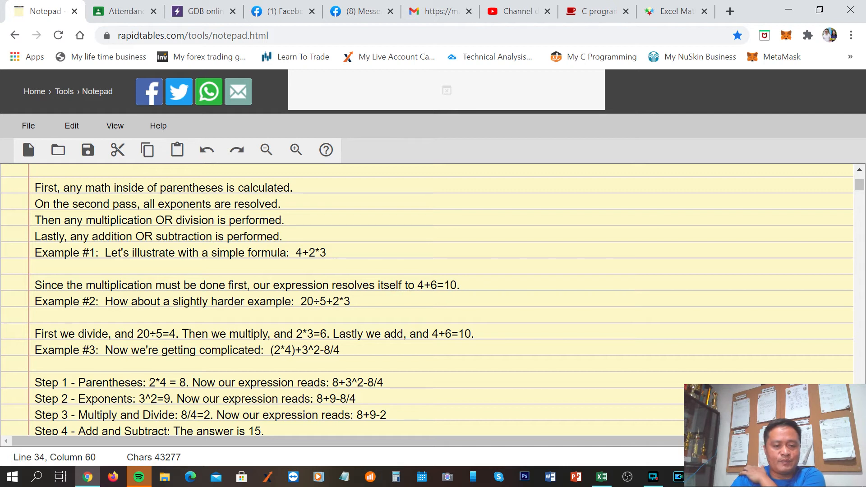
Compare the division and multiplication in Example #2, highlighting 20÷5, the * operator and 2*3 again
drag(298, 302, 326, 301)
click(371, 300)
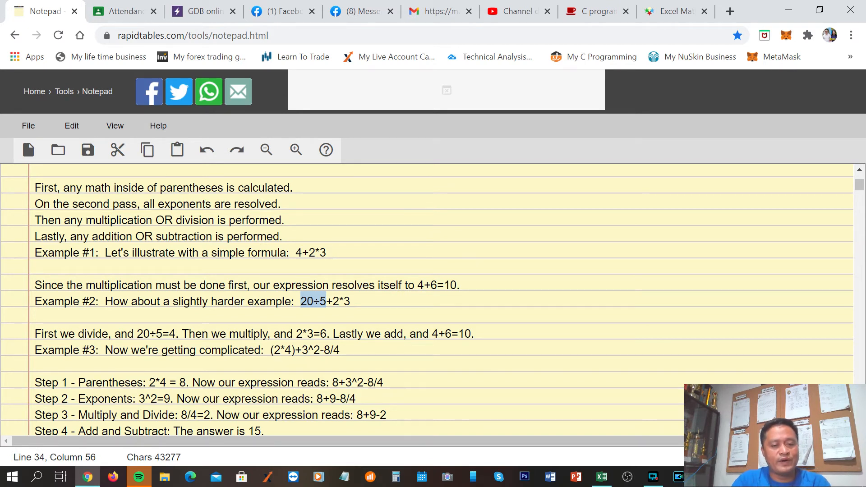
drag(344, 302, 340, 301)
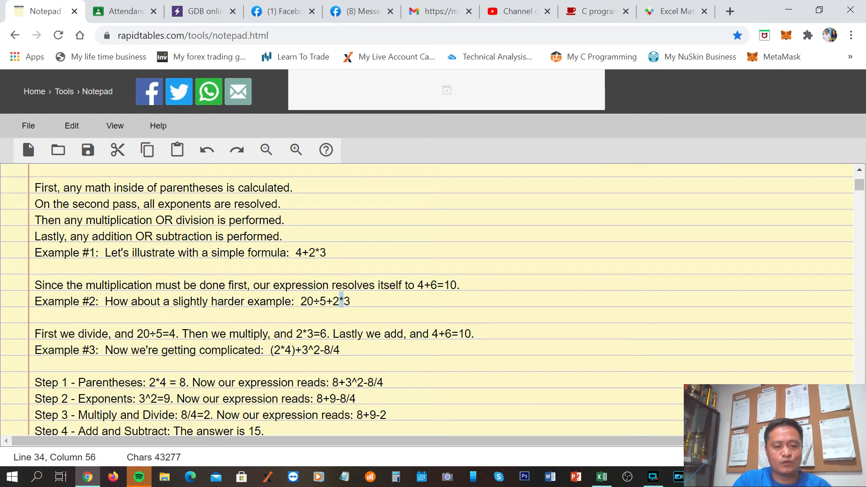
click(375, 299)
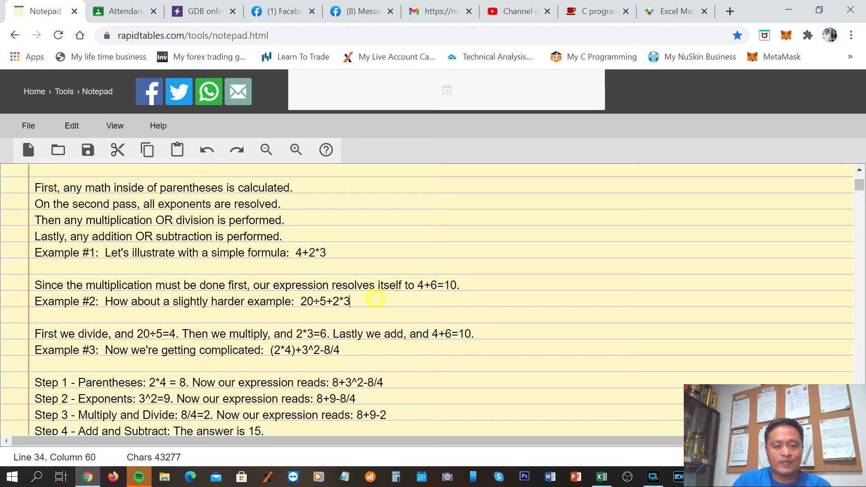
drag(300, 301, 350, 301)
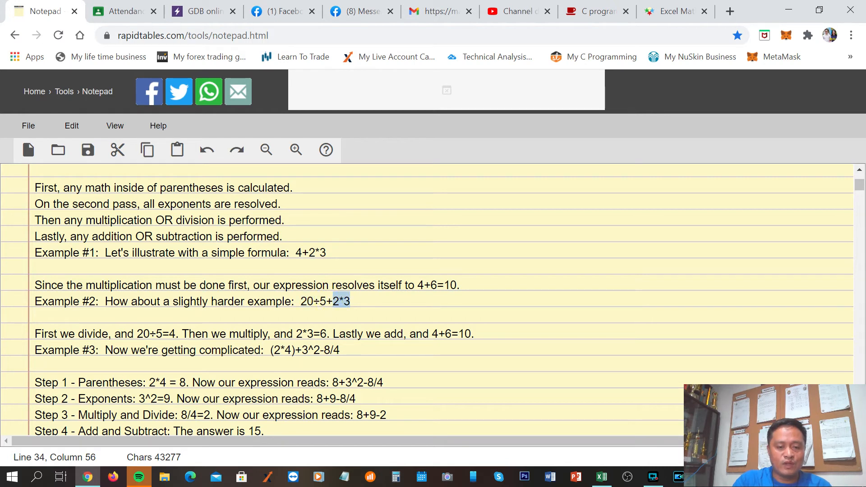
click(394, 302)
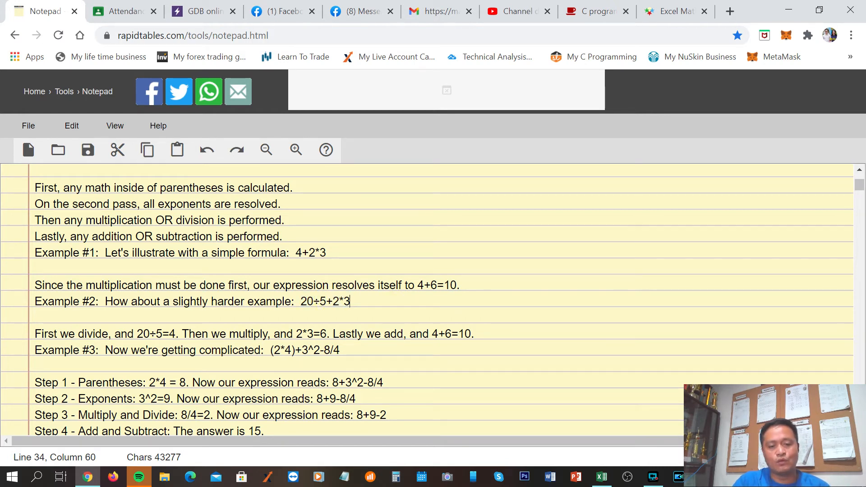
drag(333, 301, 351, 302)
key(ctrl+c)
Copy the whole expression 20÷5+2*3 from Example #2, switch to Excel and paste it into cell F17
click(375, 300)
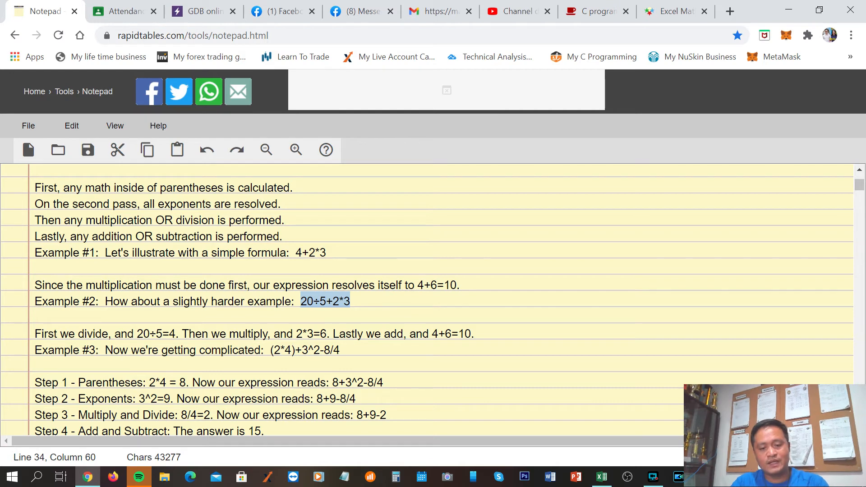
click(602, 479)
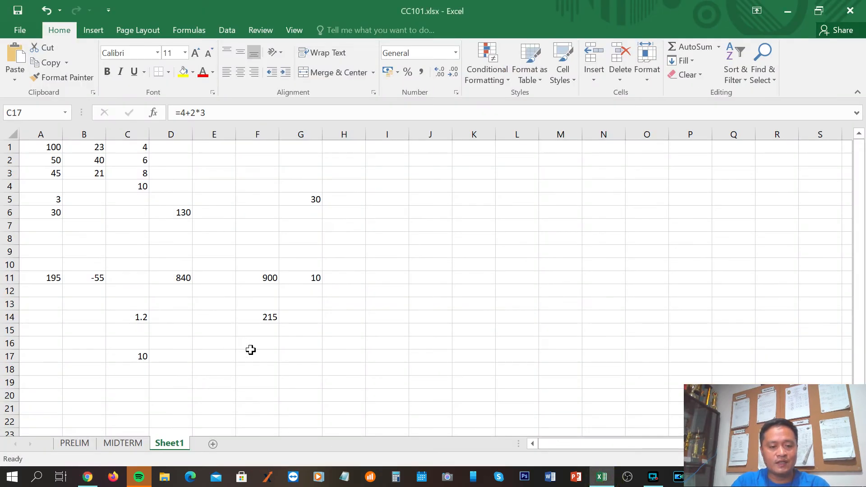
click(253, 356)
key(ctrl+v)
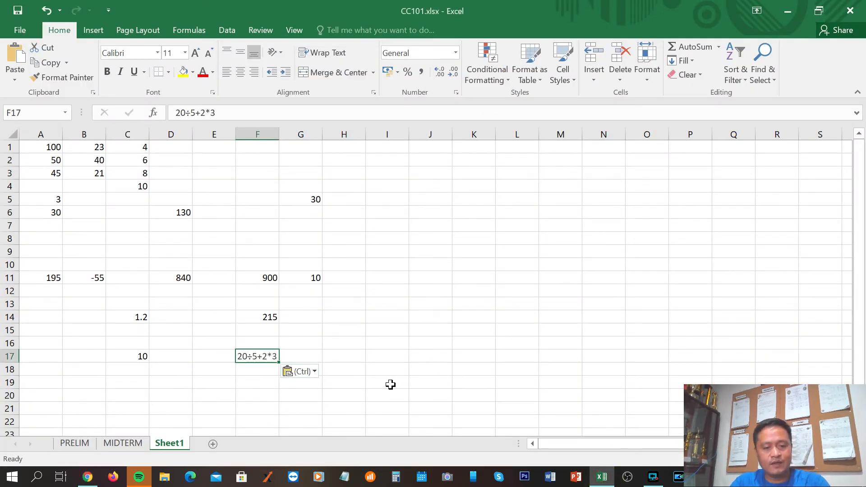
key(ctrl)
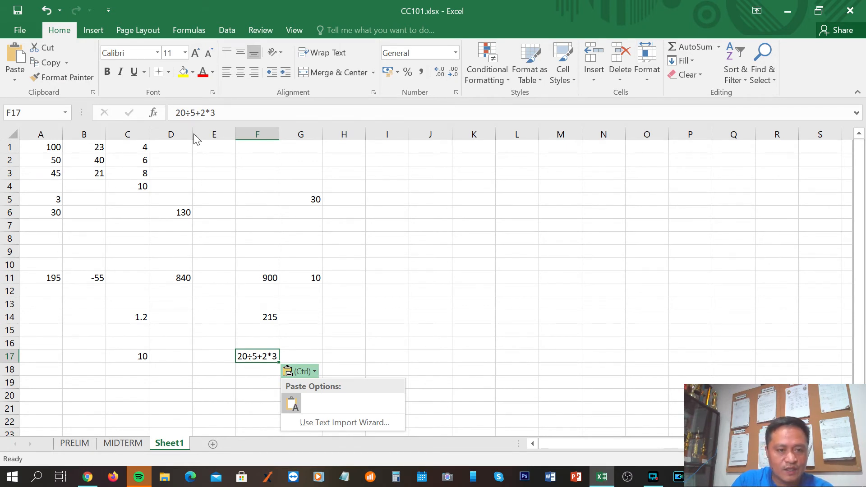
Add an equals sign before the expression in F17 and try to enter it as =20÷5+2*3
click(172, 111)
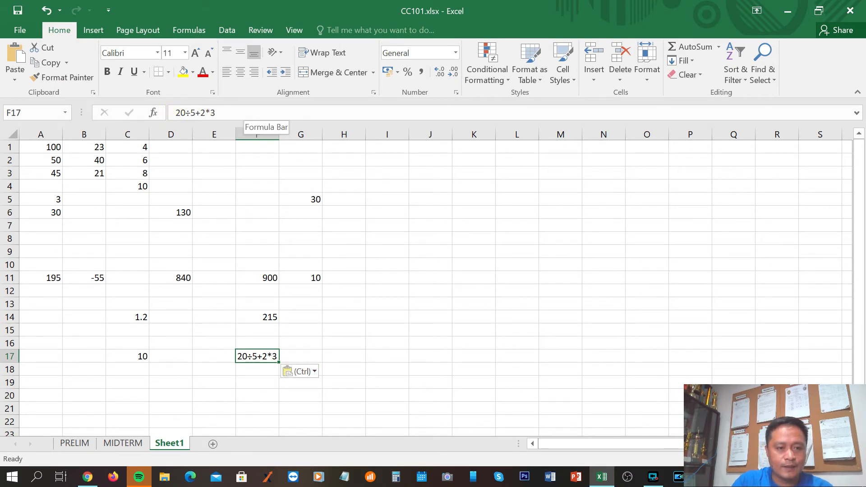
click(174, 112)
text(=)
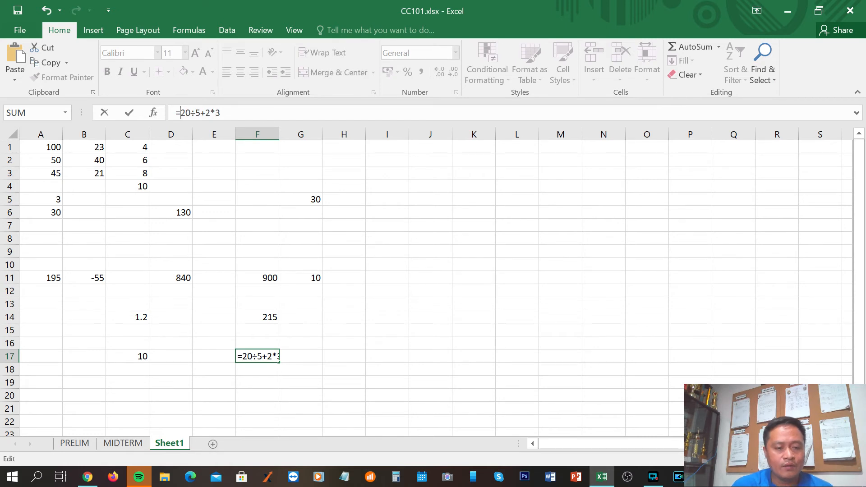
key(Return)
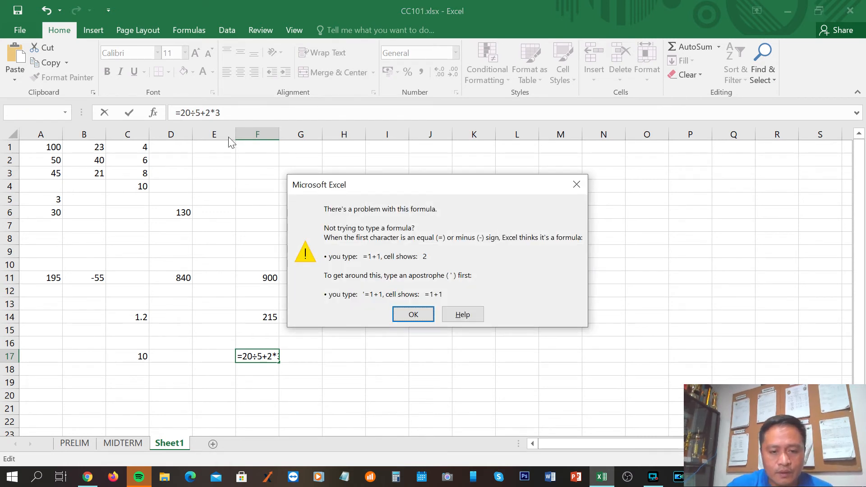
click(413, 315)
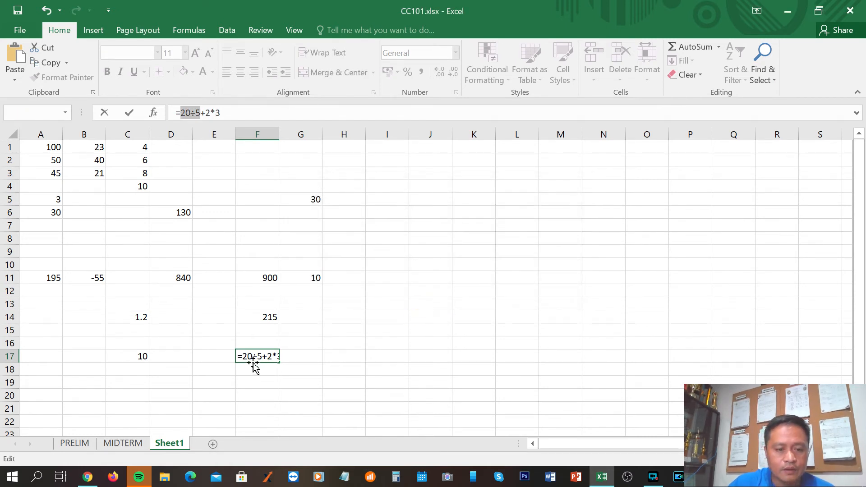
Replace the ÷ sign in F17 with /, enter the formula =20/5+2*3 and reselect the cell
click(195, 113)
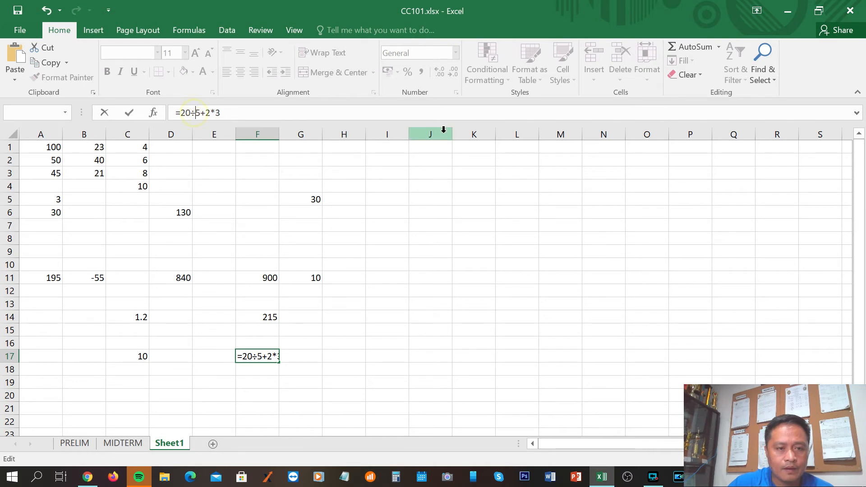
key(BackSpace)
text(/)
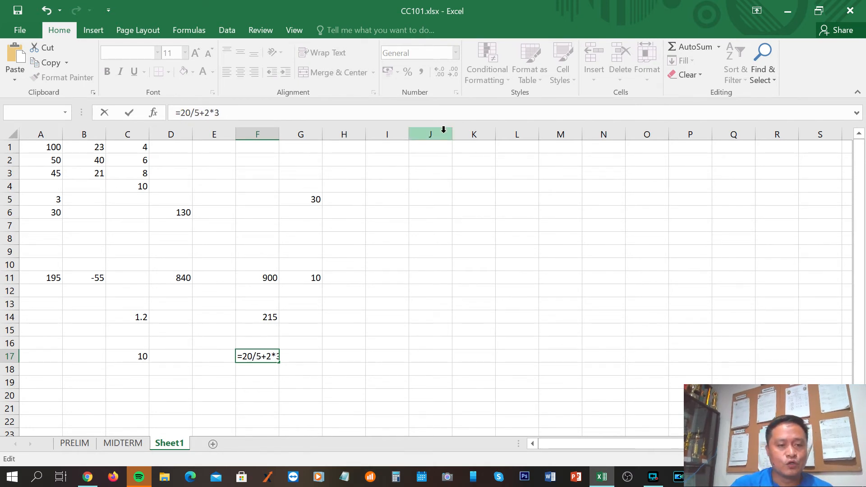
key(Return)
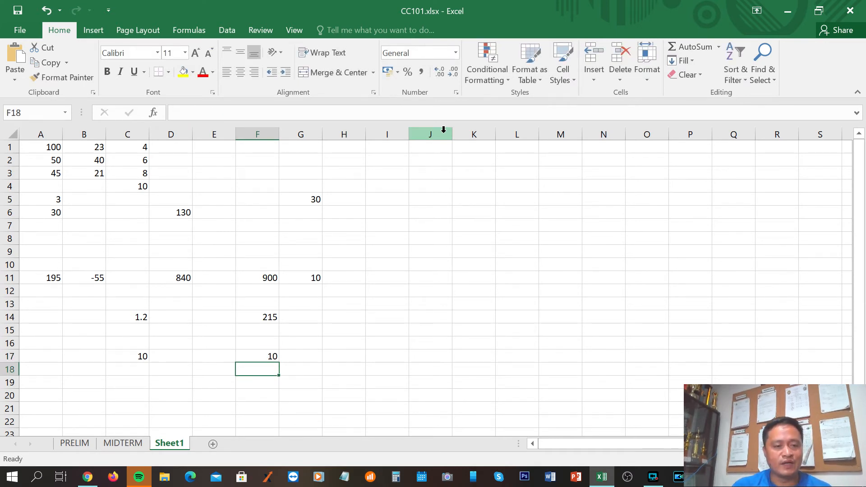
key(Up)
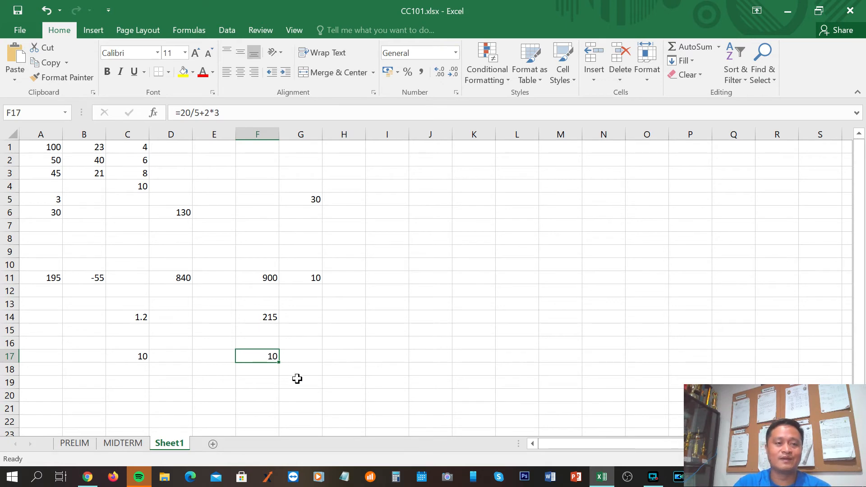
Switch to the notes in Chrome and highlight the order-of-operations phrase Please Excuse My Dear Aunt Sally
click(89, 477)
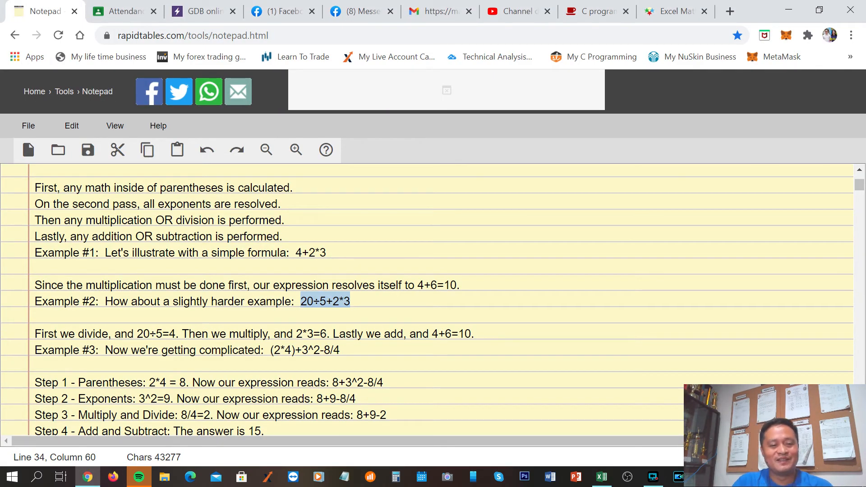
scroll(433, 298, up, 3)
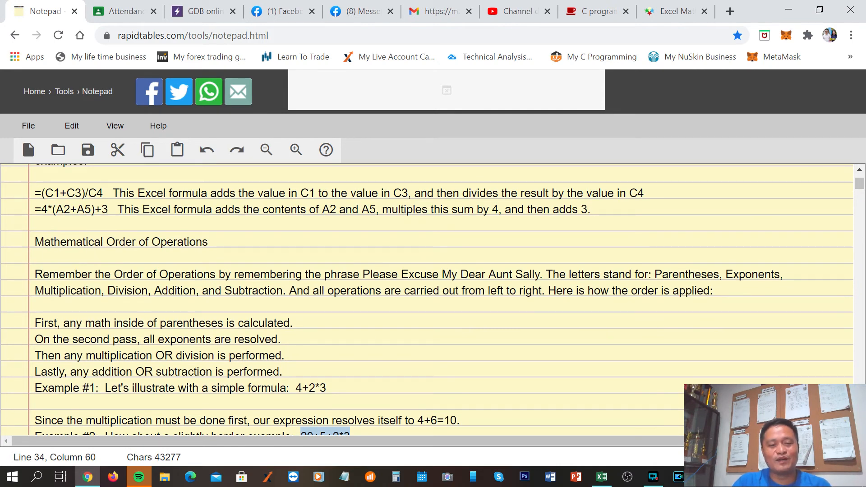
drag(363, 274, 529, 274)
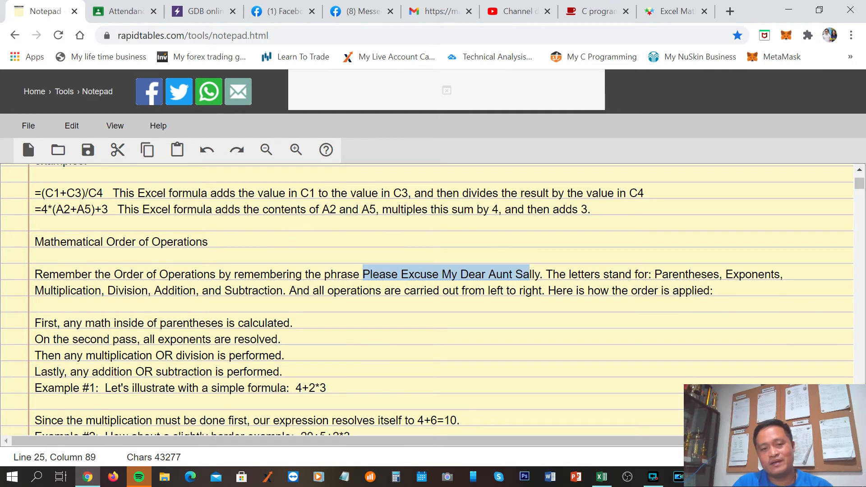
Examine Example #3 in the notes, highlighting the exponent part 3^2 and the full expression (2*4)+3^2-8/4
scroll(427, 300, down, 6)
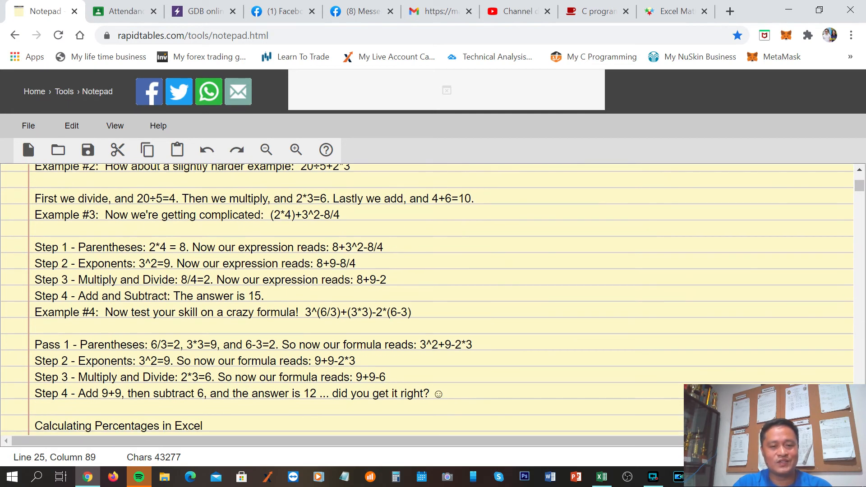
scroll(427, 300, up, 2)
scroll(427, 299, down, 2)
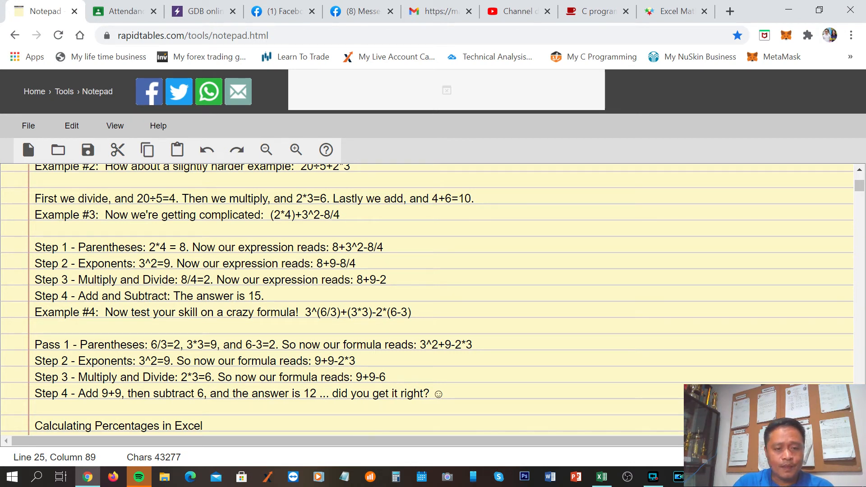
click(275, 214)
click(365, 210)
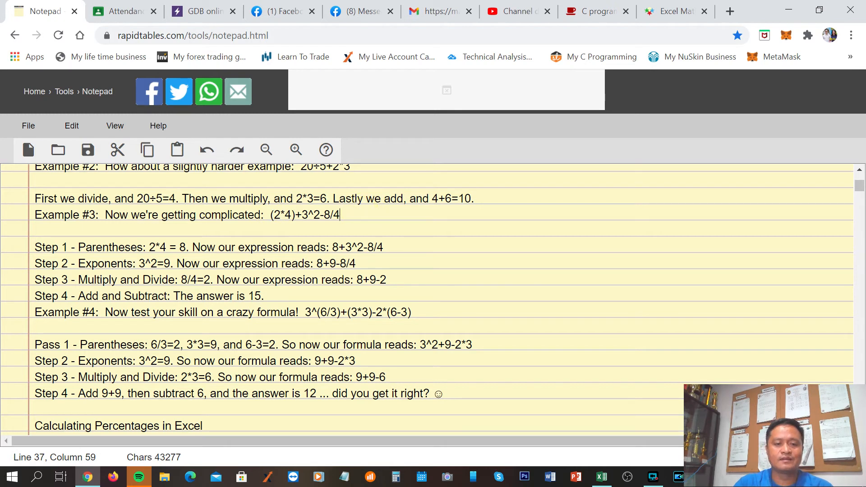
drag(302, 214, 320, 215)
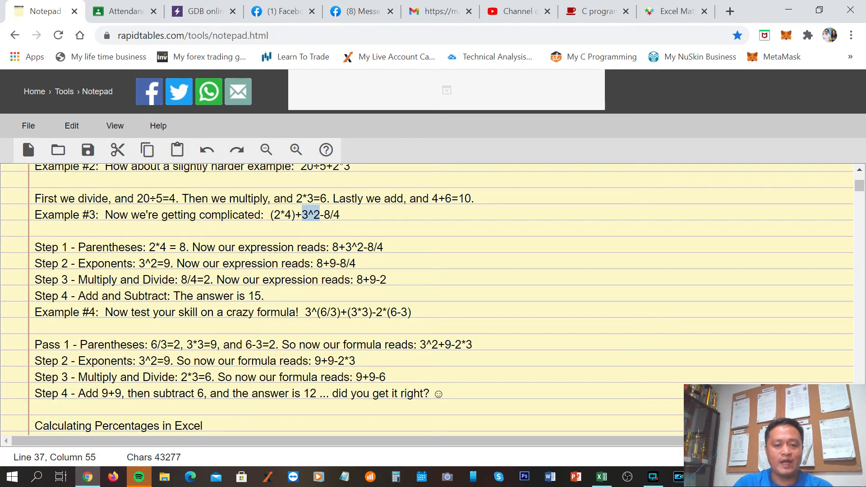
click(350, 214)
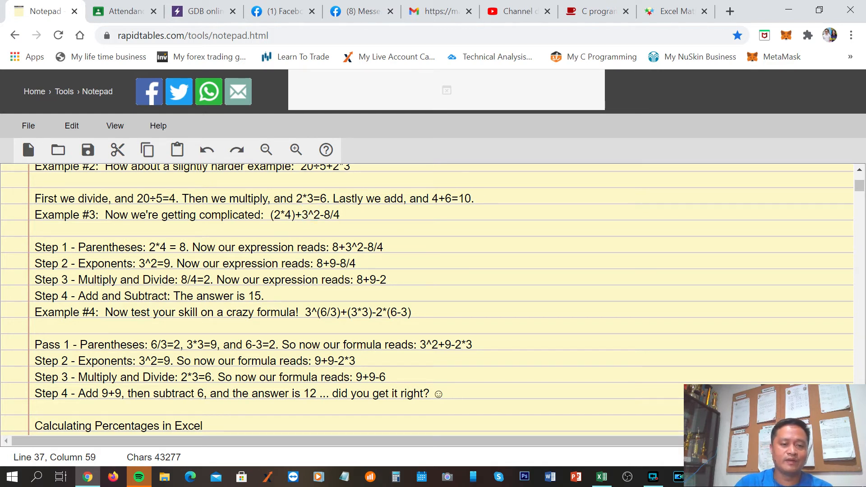
drag(269, 215, 339, 215)
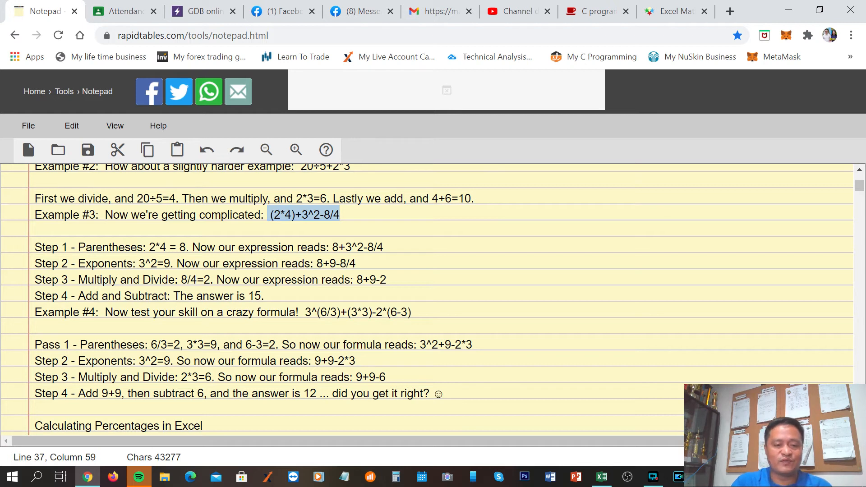
Highlight 3^2 in the notes' Example #3 expression, move it past the minus sign and insert another minus before 8/4
click(398, 217)
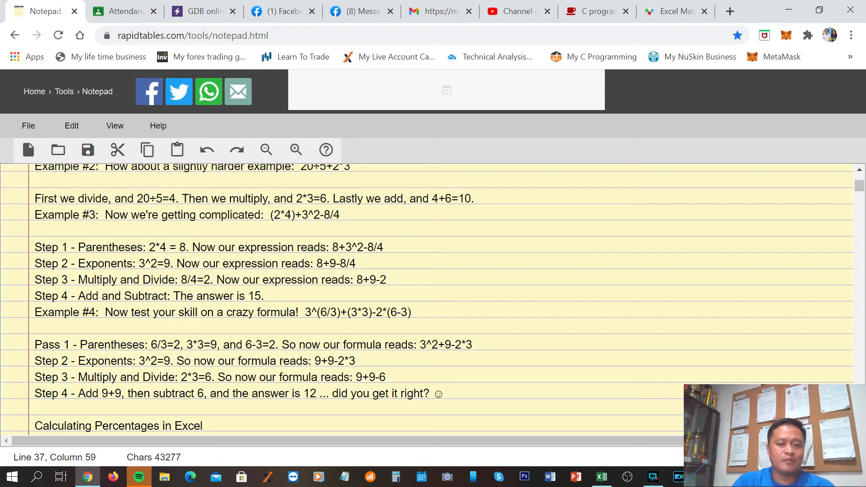
drag(302, 215, 320, 214)
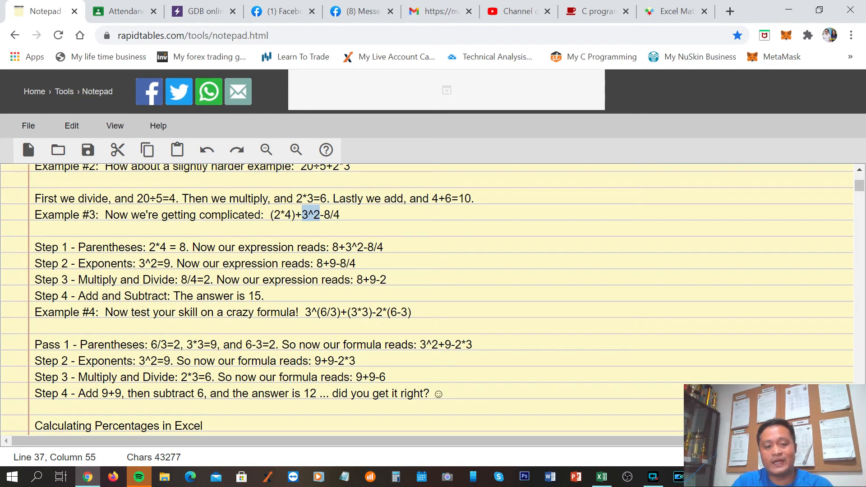
drag(316, 216, 324, 218)
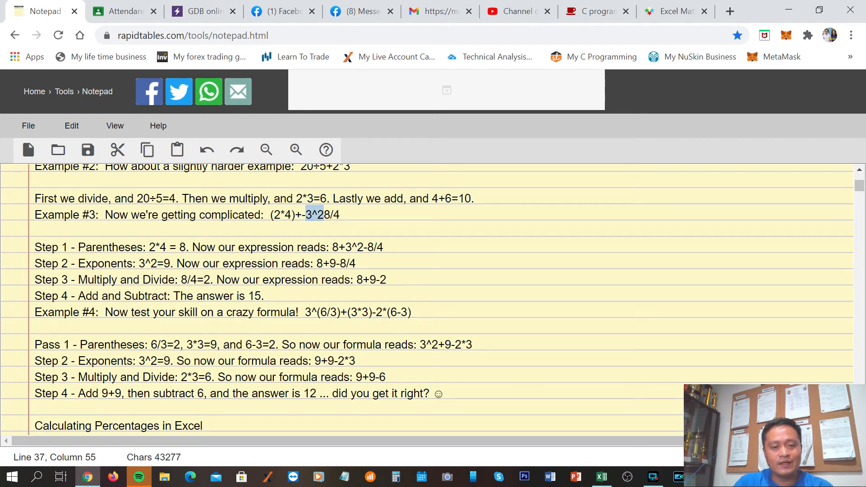
click(324, 217)
text(-)
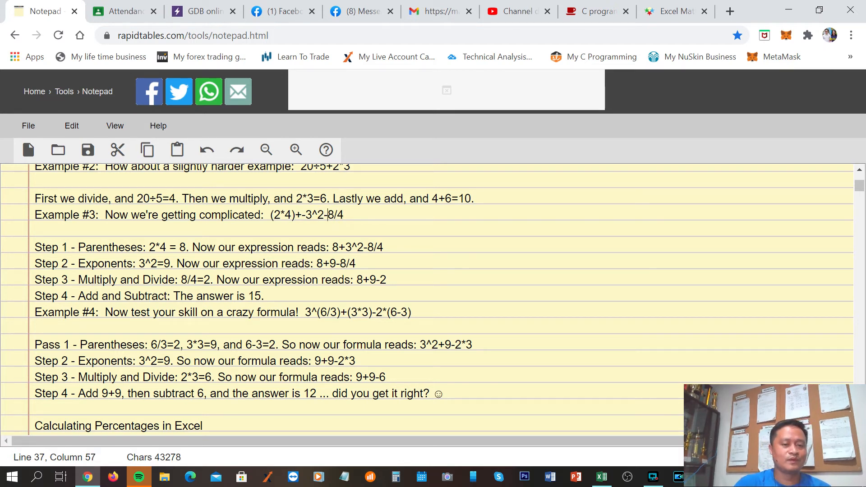
Copy the full Example #3 expression from the notes, switch to Excel and enter it in H17 as =(2*4)+-3^2-8/4
click(379, 225)
drag(271, 215, 343, 215)
key(ctrl+c)
click(398, 227)
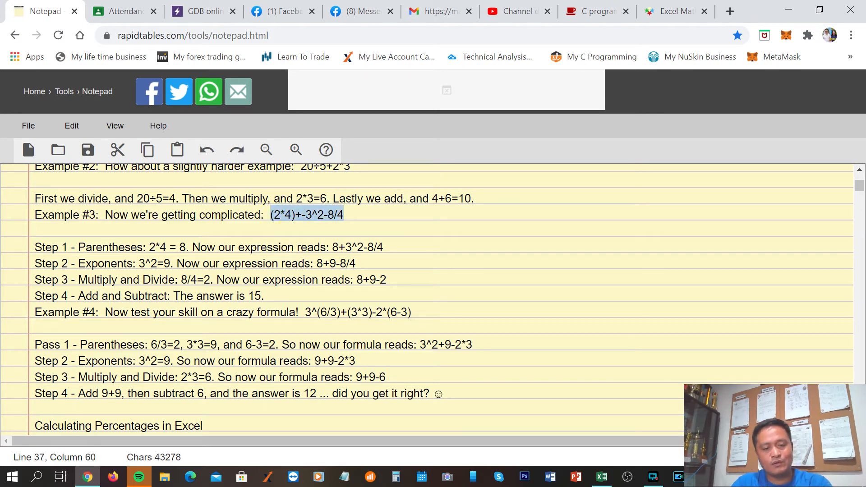
click(602, 477)
click(339, 356)
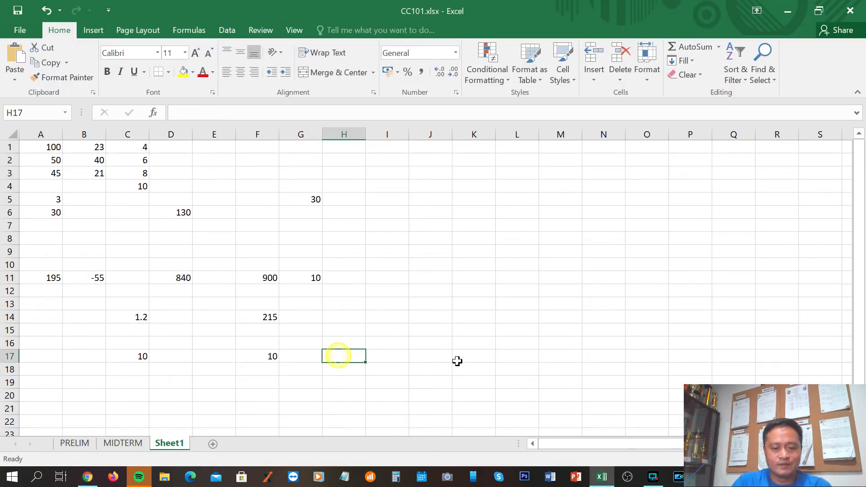
text(=)
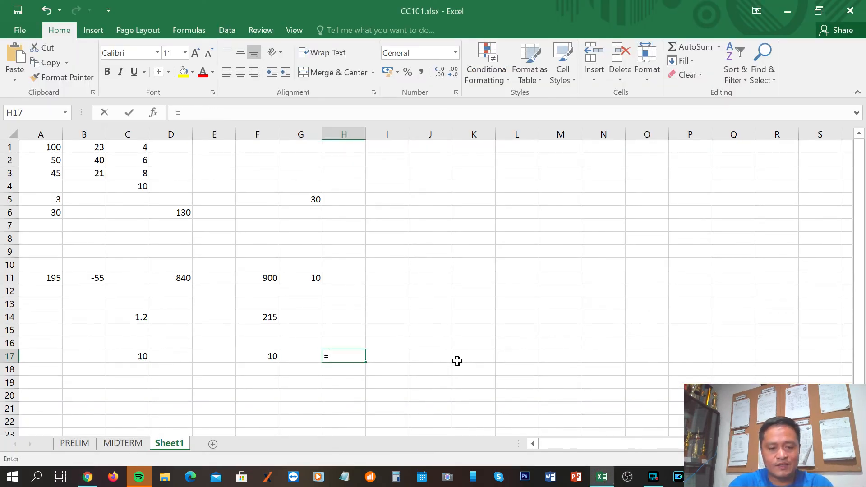
key(ctrl+v)
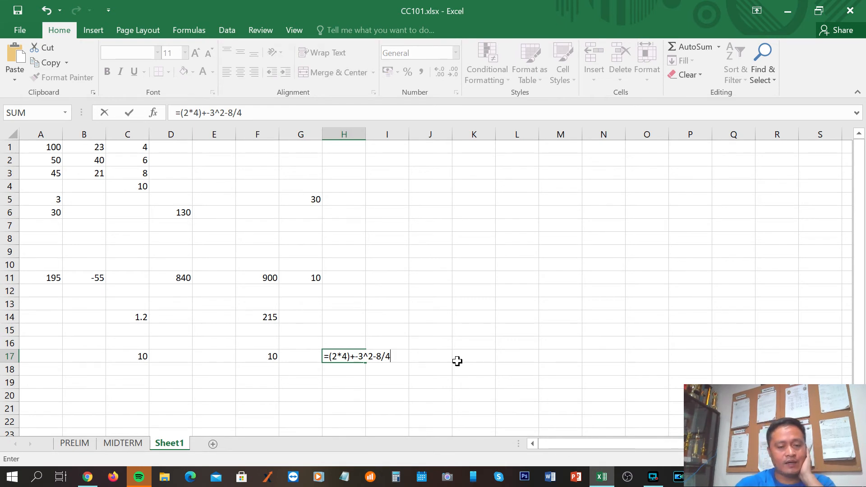
key(Return)
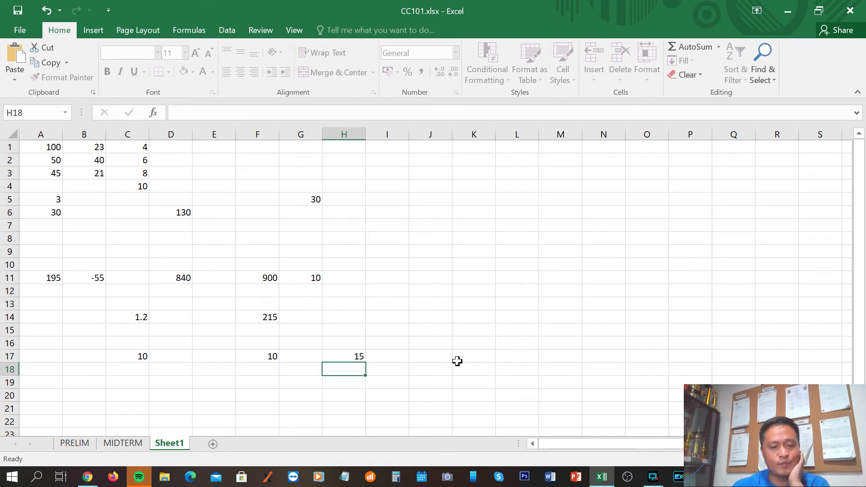
click(356, 356)
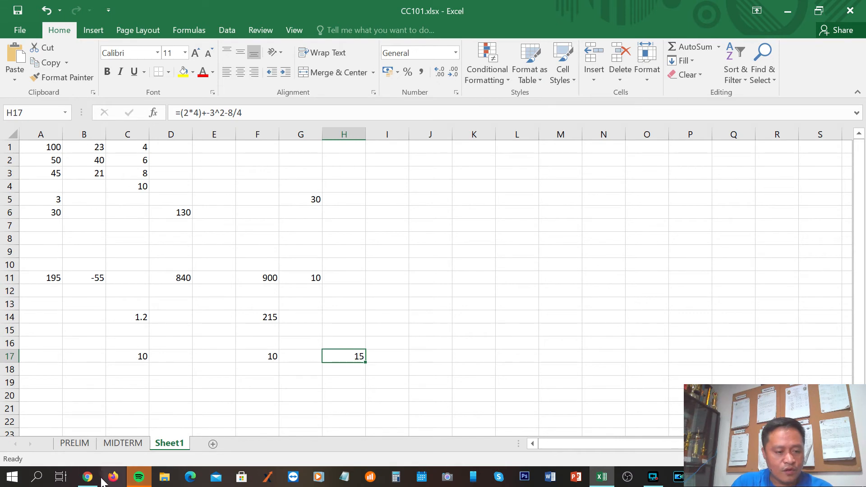
Check the expression in the Chrome notes, then in Excel remove the extra minus before 3^2 so H17 holds =(2*4)+3^2-8/4
click(88, 477)
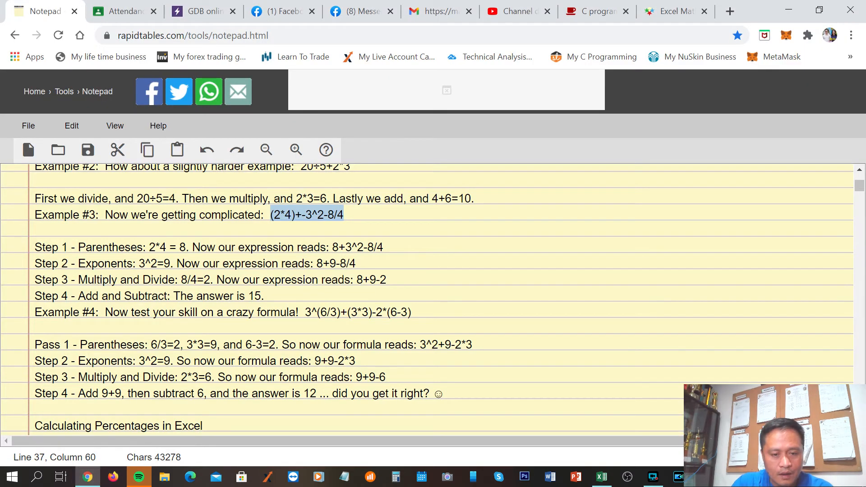
click(602, 477)
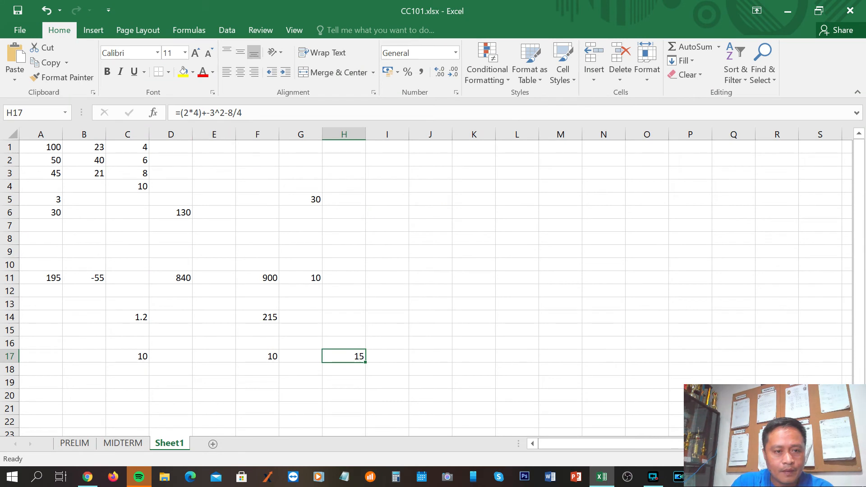
click(215, 115)
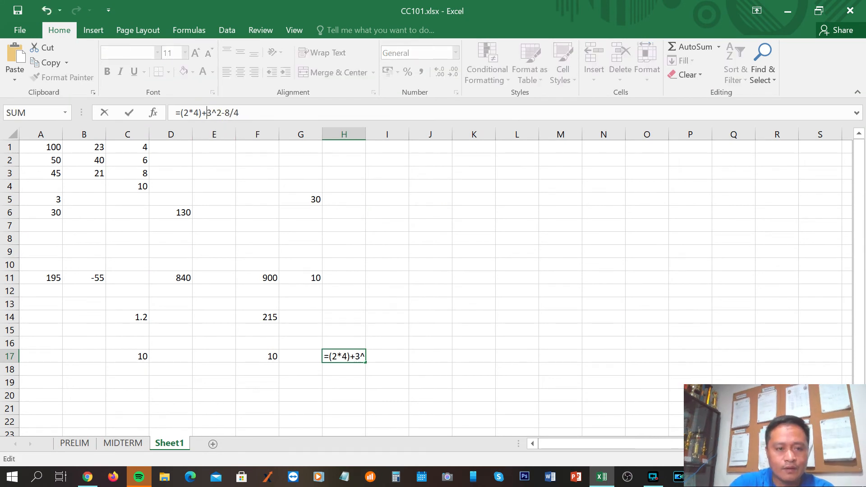
key(Return)
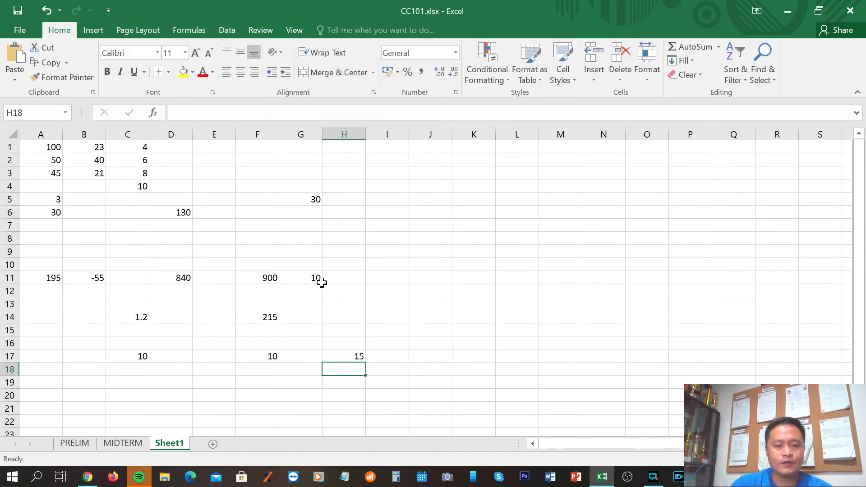
click(349, 356)
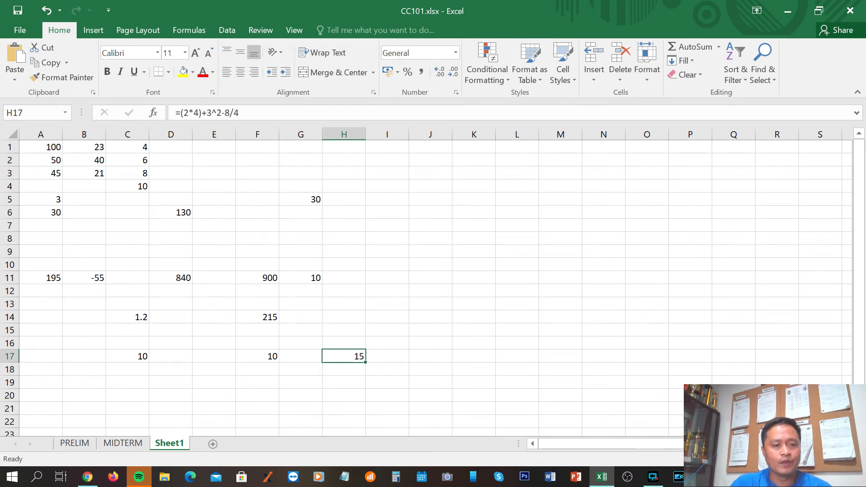
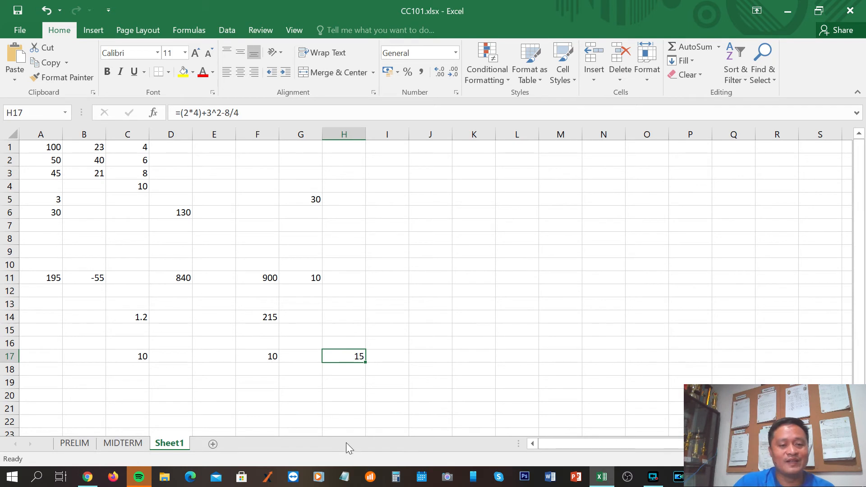
Check H17's formula in Excel, switch to the Chrome notes and highlight the worked steps of Examples #3 and #4
click(345, 382)
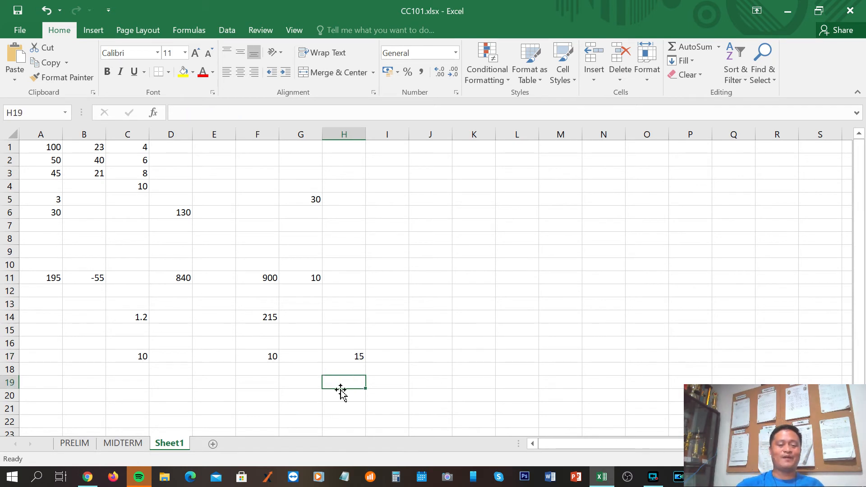
click(344, 357)
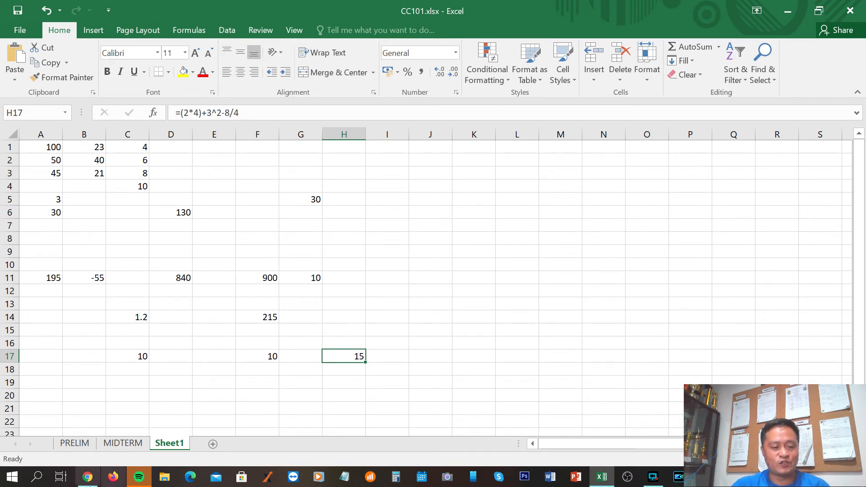
mouse_move(87, 481)
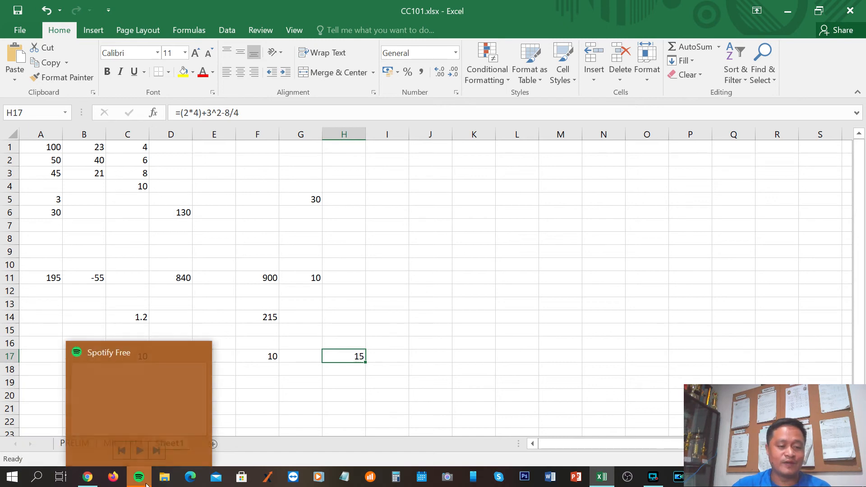
click(90, 481)
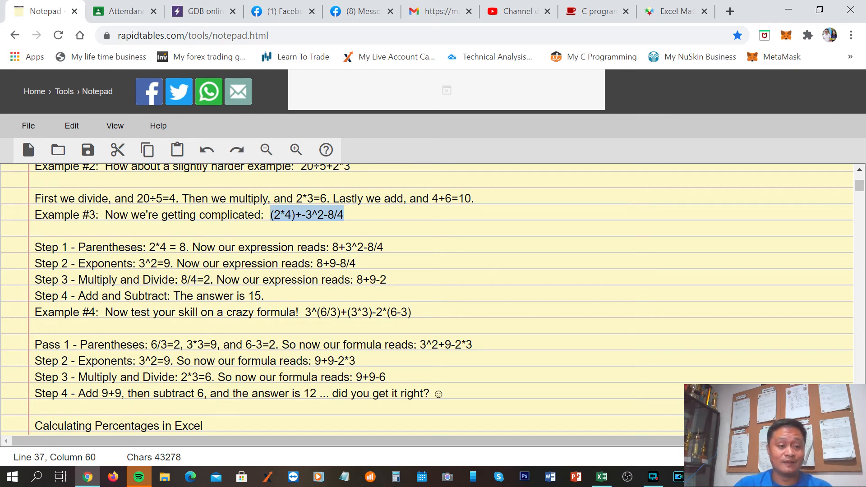
click(380, 280)
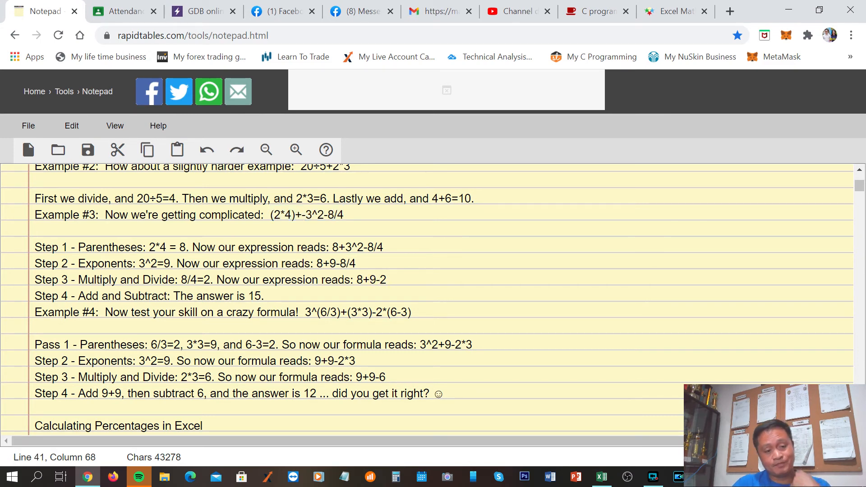
scroll(433, 297, down, 2)
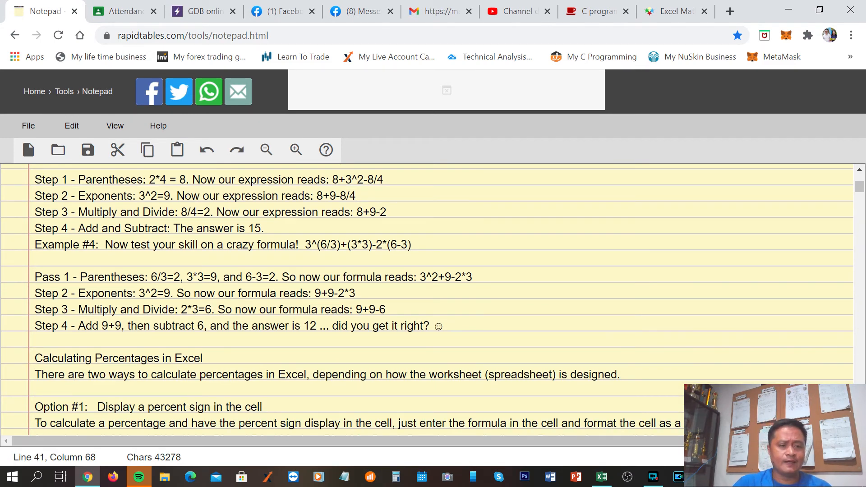
drag(35, 179, 429, 326)
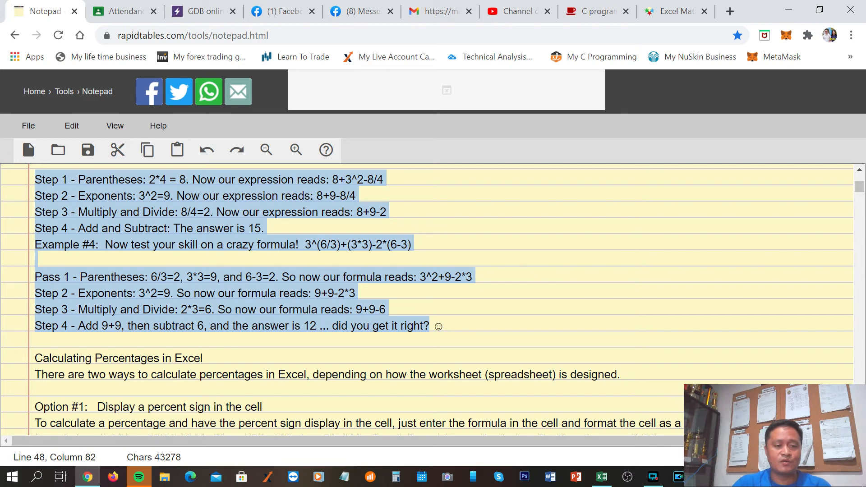
click(482, 228)
click(193, 196)
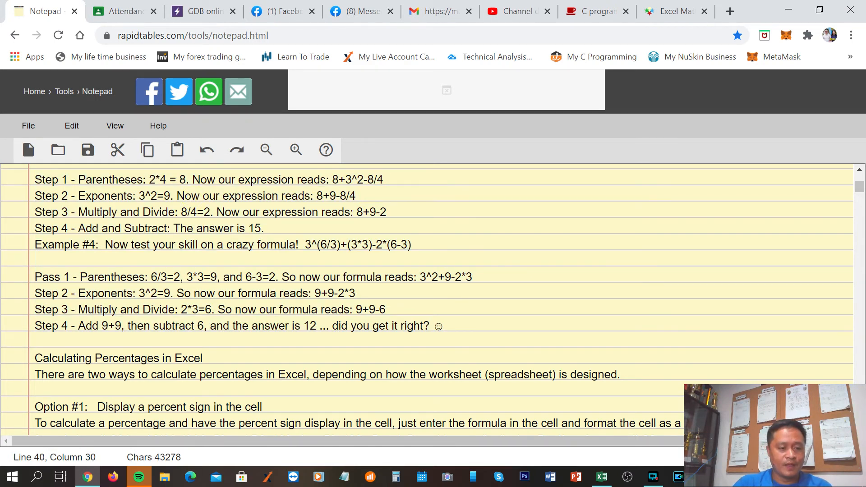
Examine the notes' Calculating Percentages in Excel section, highlighting its heading, the introductory sentence and the Option #1 title
scroll(433, 298, down, 2)
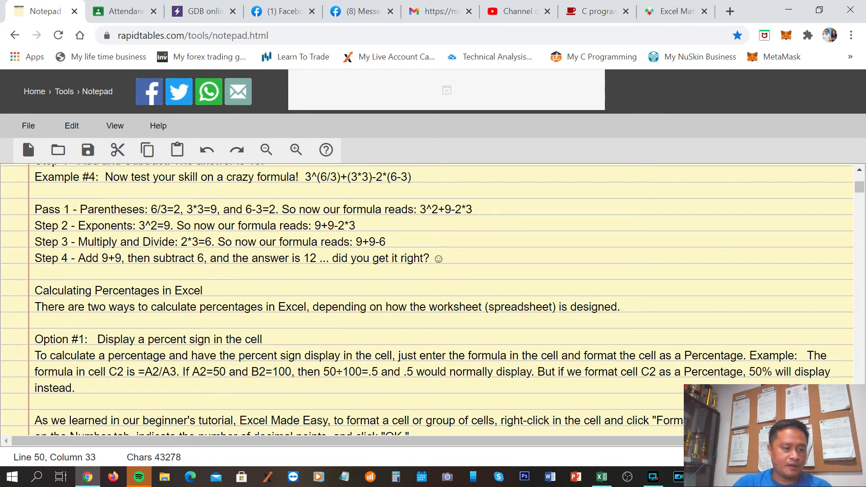
drag(35, 291, 203, 291)
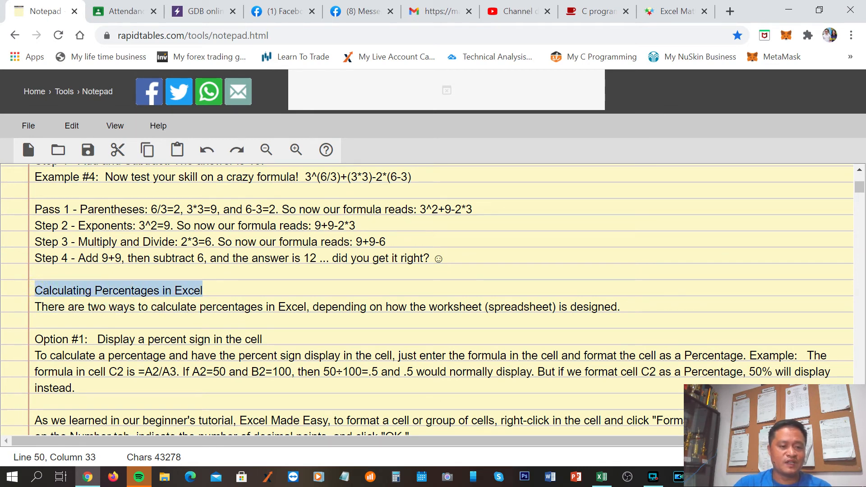
scroll(433, 297, down, 4)
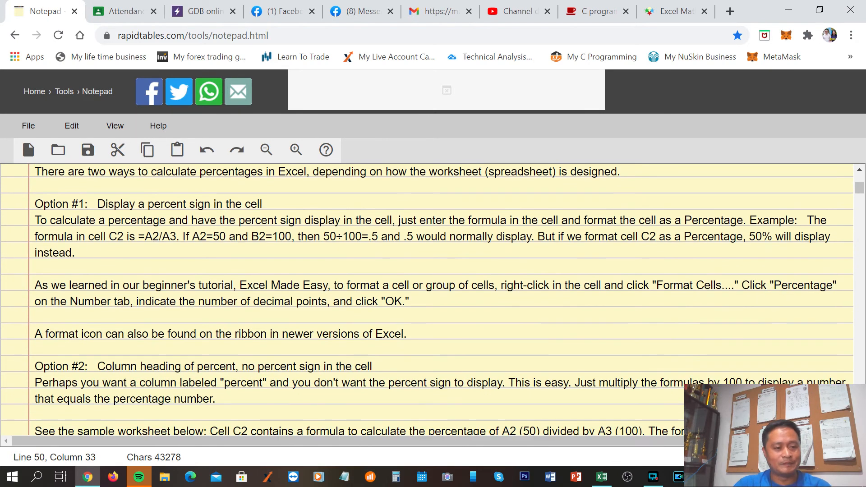
scroll(428, 299, up, 2)
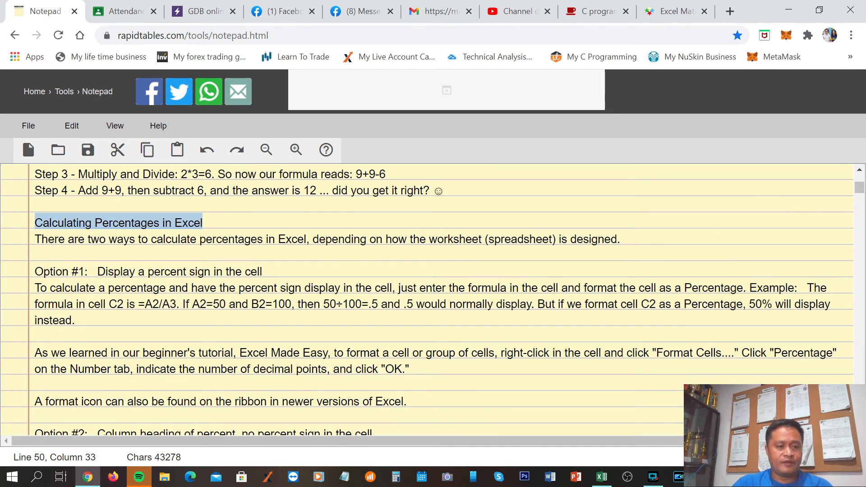
drag(34, 239, 624, 240)
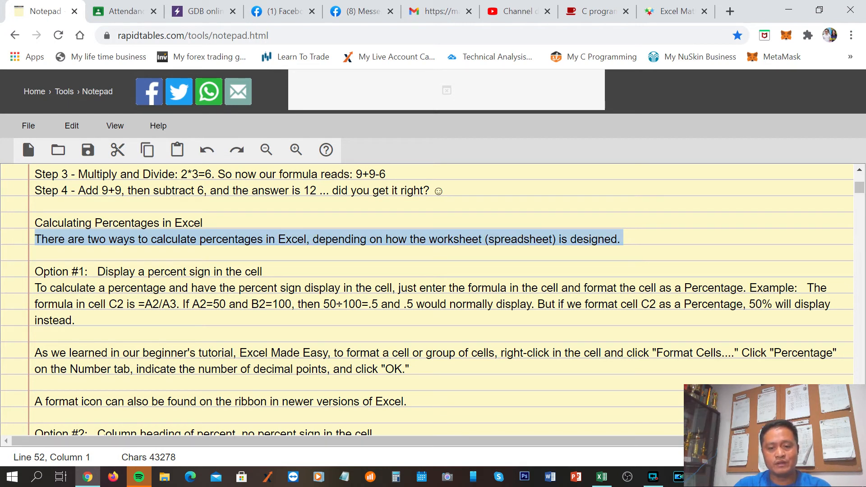
click(641, 241)
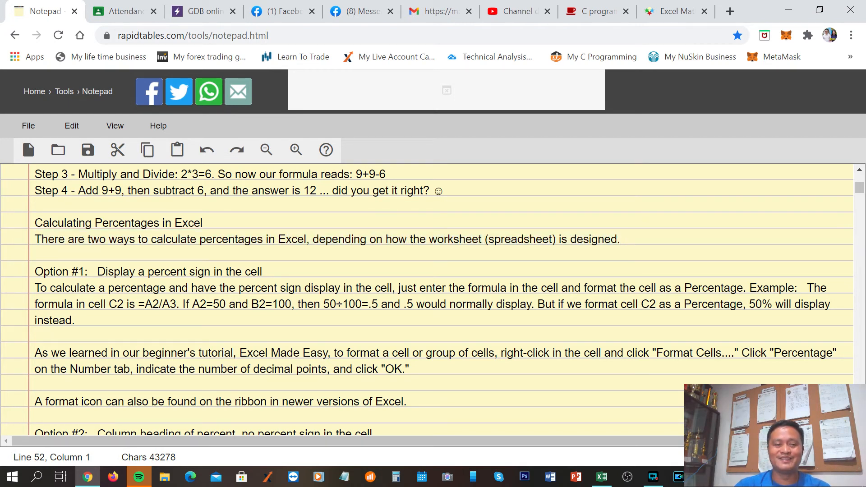
scroll(427, 300, down, 2)
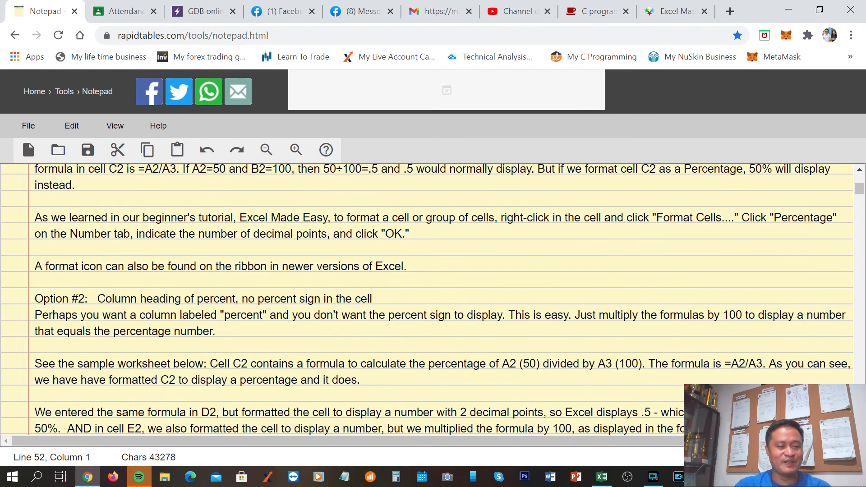
scroll(427, 300, up, 1)
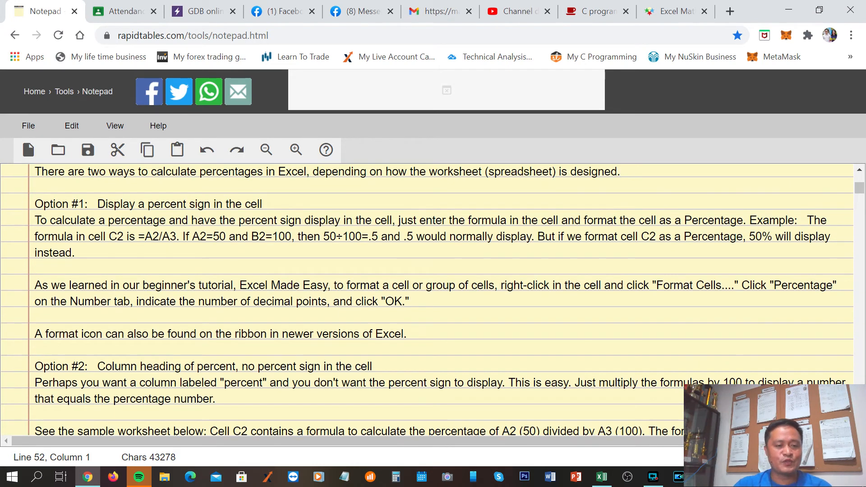
drag(97, 204, 262, 204)
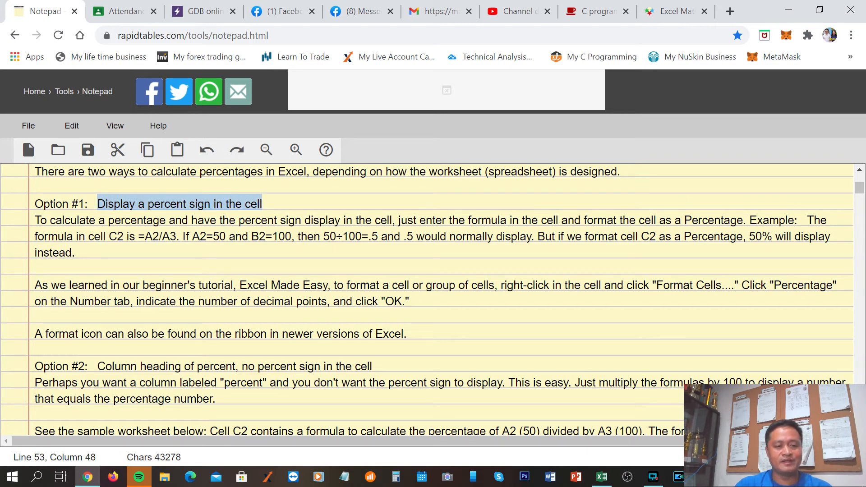
click(258, 262)
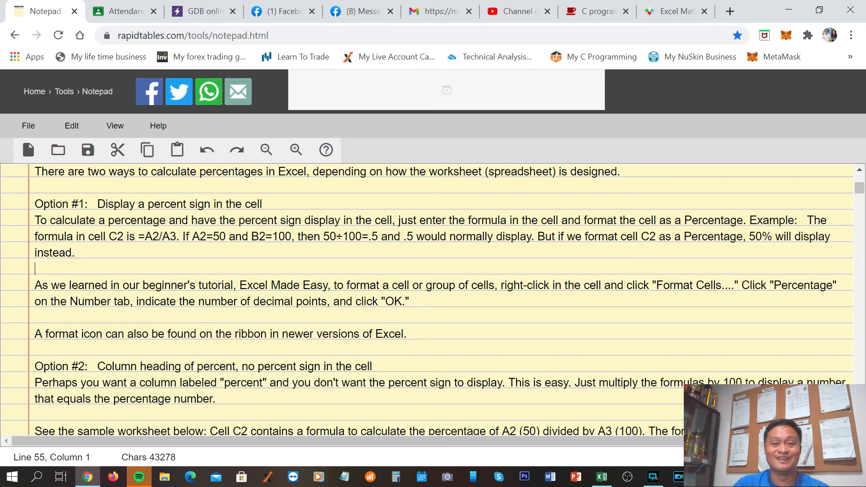
Switch to Excel and enter the formula =B1/B3 in cell E3 of Sheet1
click(602, 481)
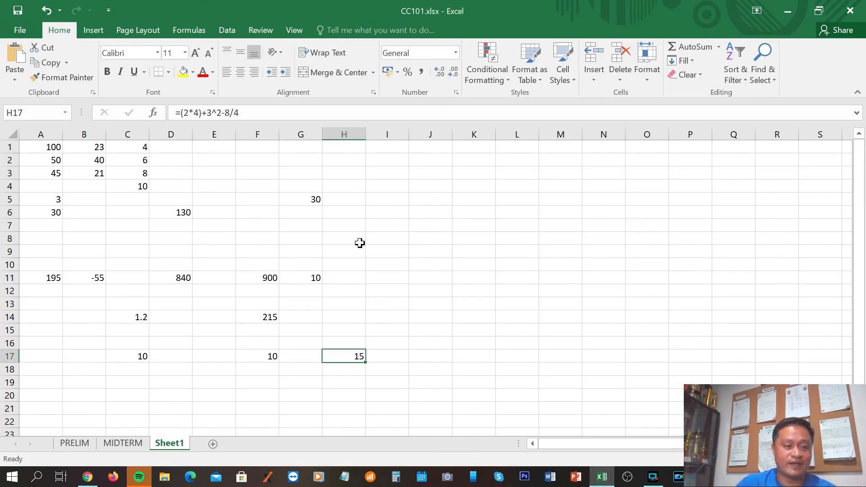
click(207, 176)
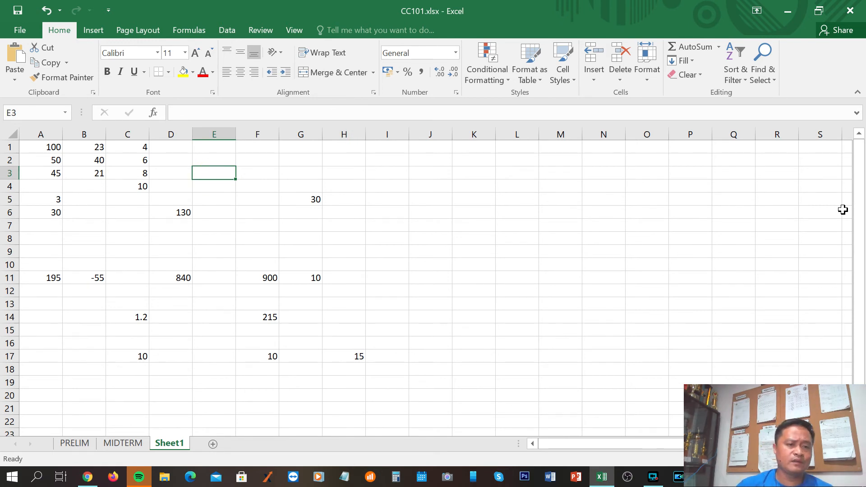
text(=)
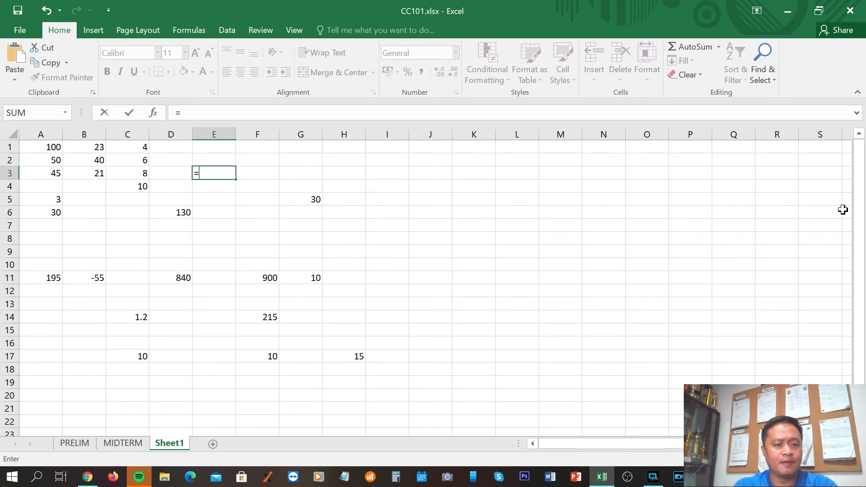
text(b)
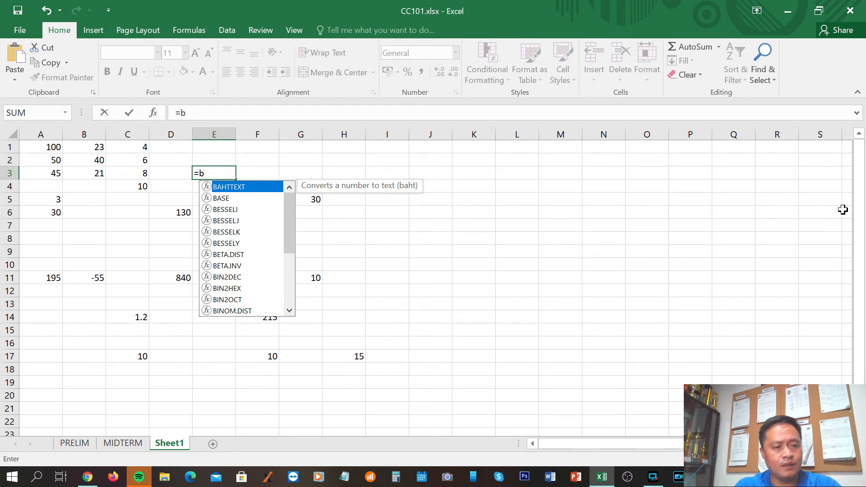
text(1/)
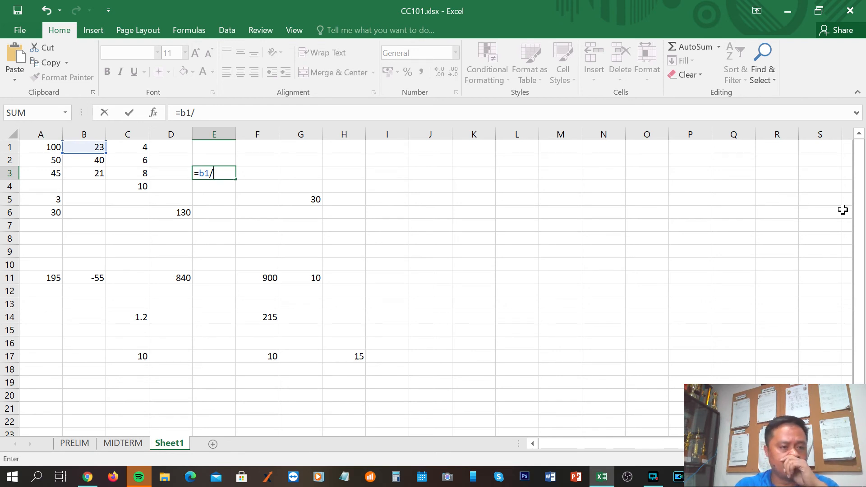
text(b)
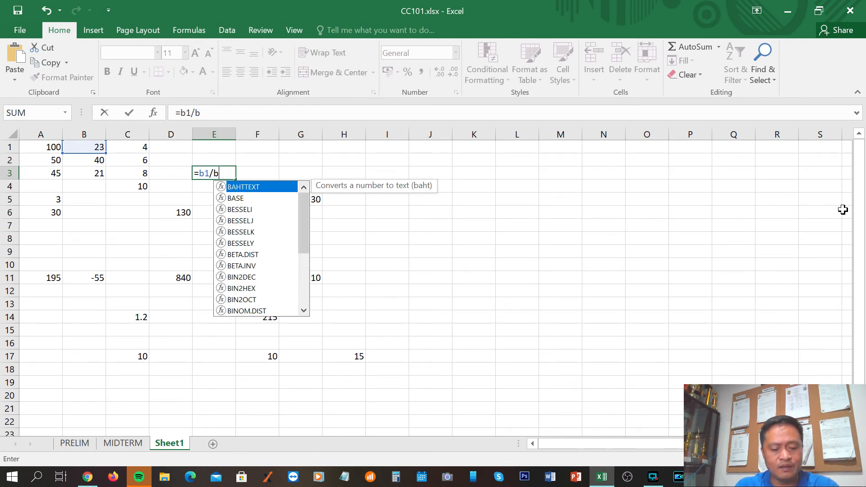
text(3)
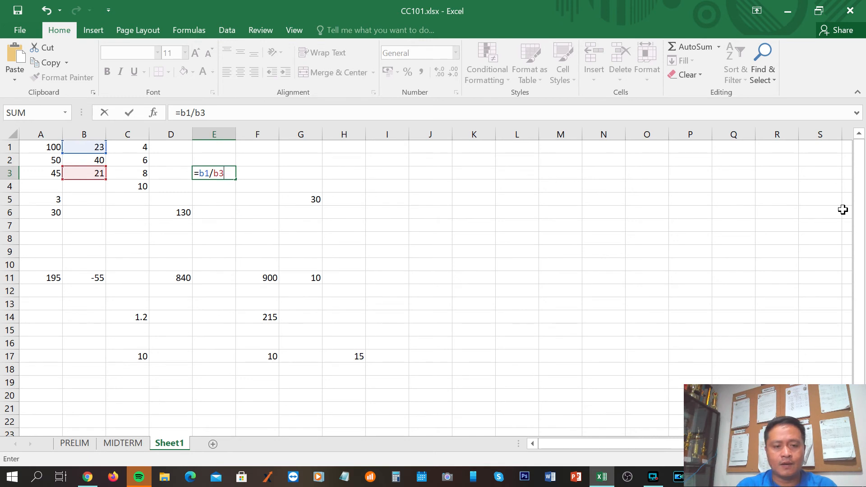
key(Return)
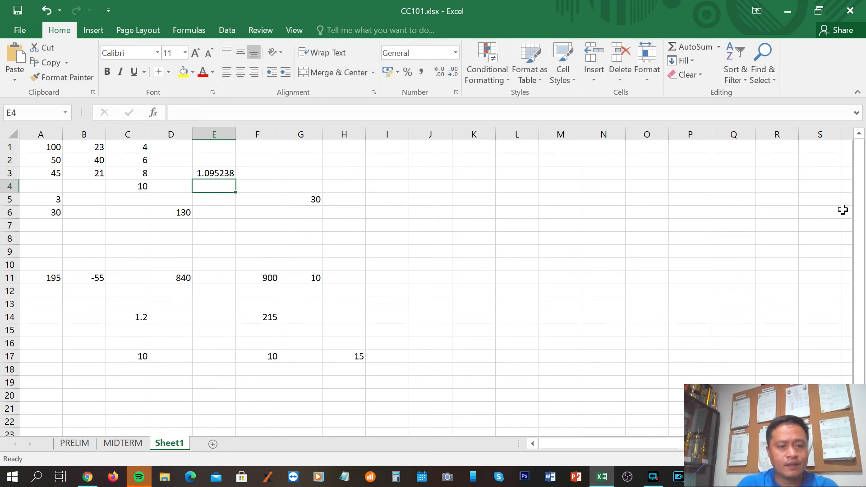
Format cell E3 as a percentage so its result displays with a percent sign
click(223, 173)
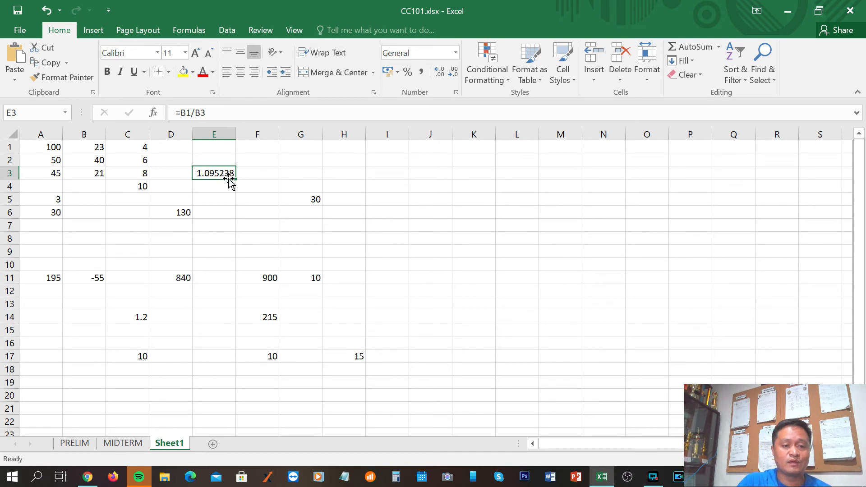
click(408, 72)
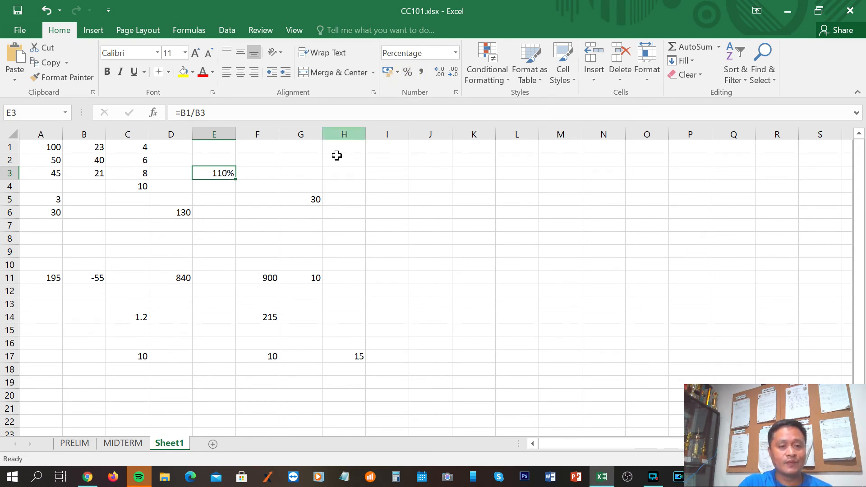
click(232, 211)
click(213, 174)
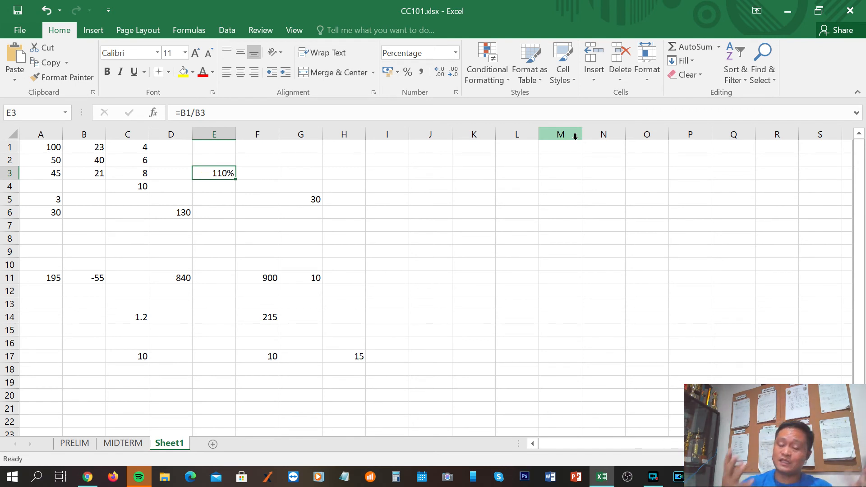
Switch to the Chrome notes and read the Option #2 section on a percent column heading without a percent sign
click(88, 476)
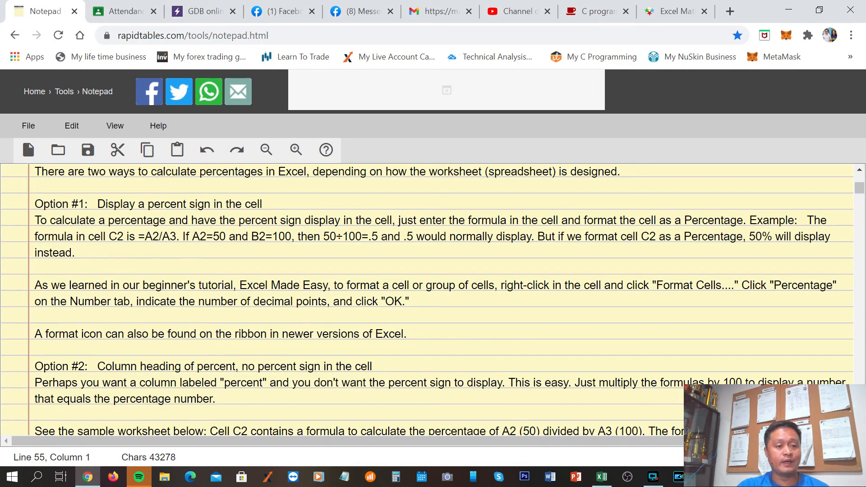
scroll(433, 300, down, 1)
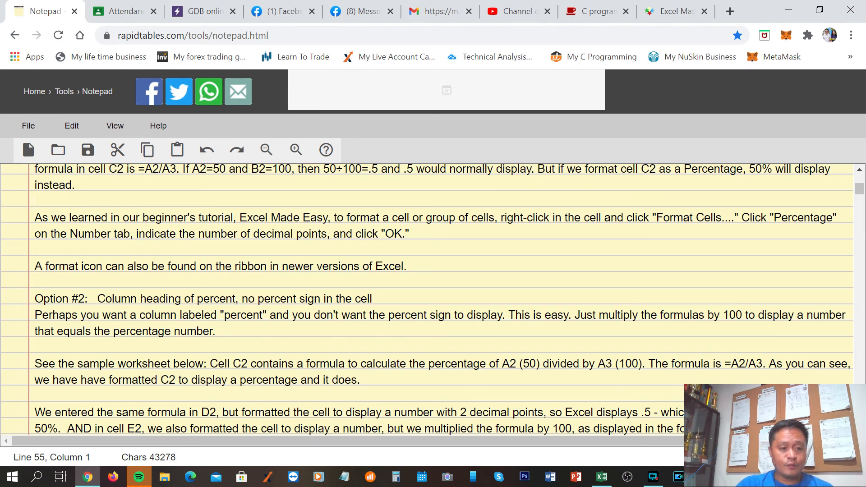
scroll(433, 300, down, 1)
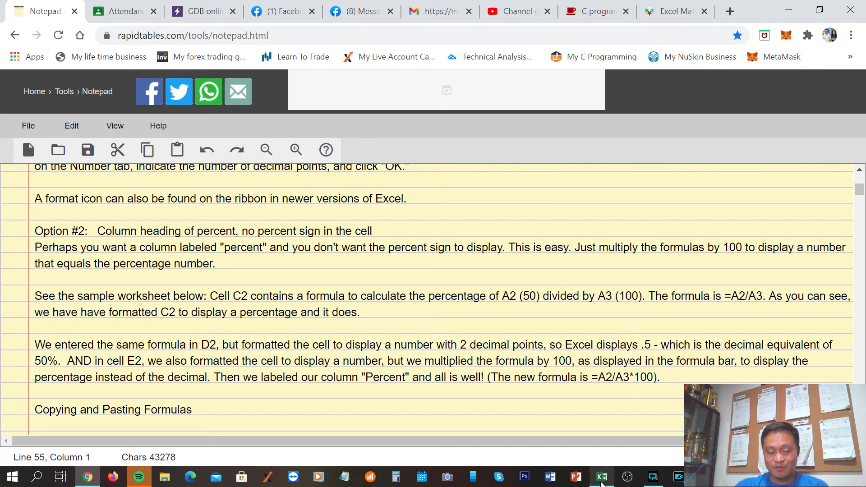
Switch to Excel, check E3's formula and enter the same formula, =B1/B3, in cell F3 of Sheet1
click(601, 483)
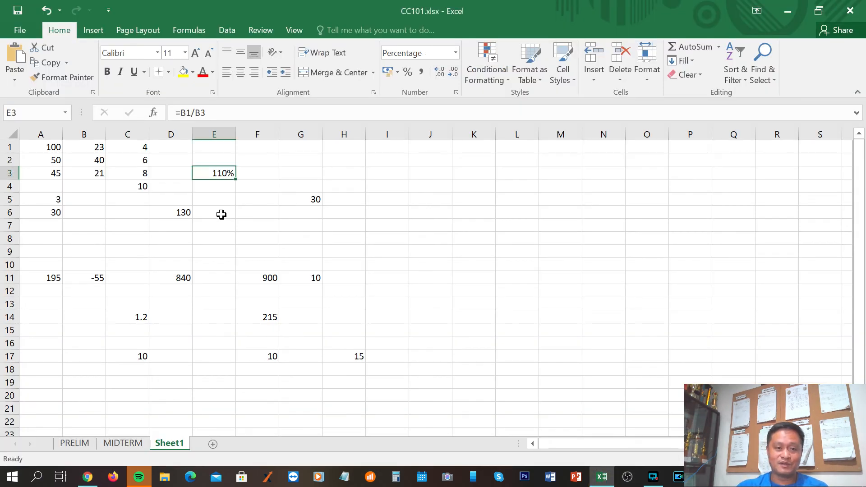
click(252, 173)
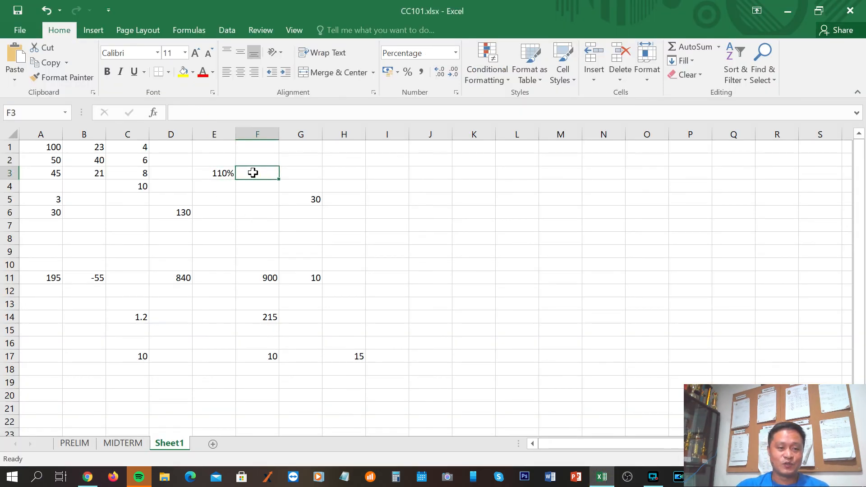
click(229, 173)
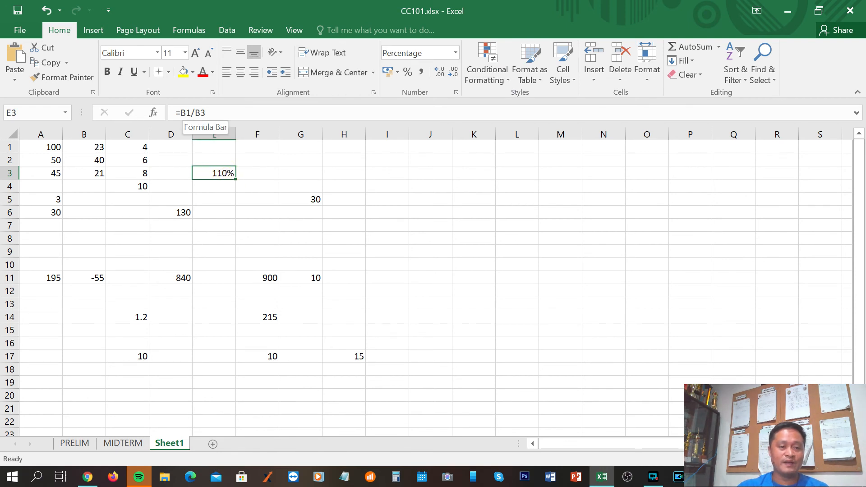
click(264, 173)
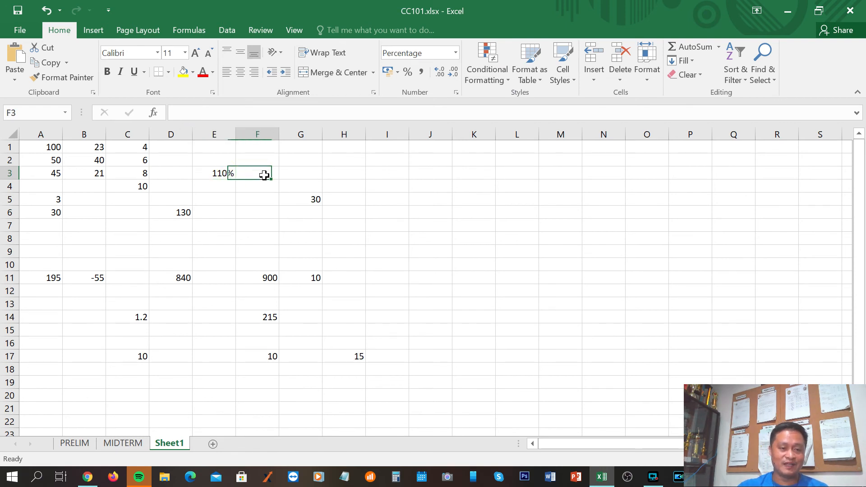
text(=b)
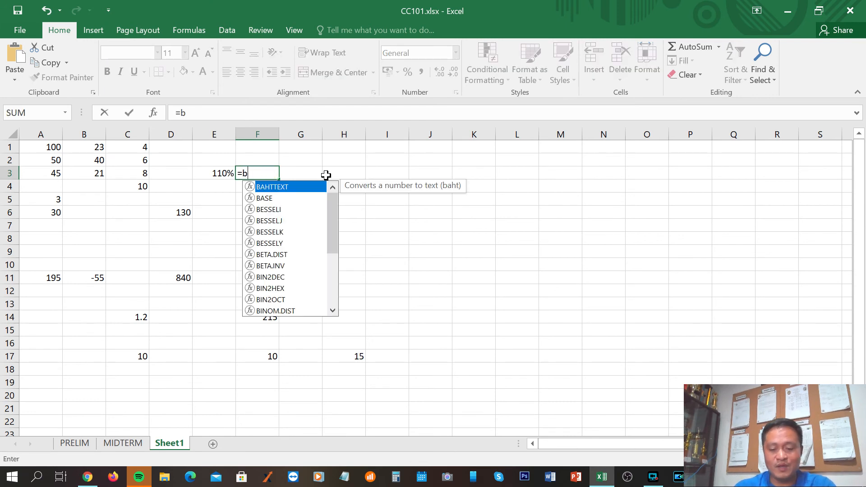
text(1/)
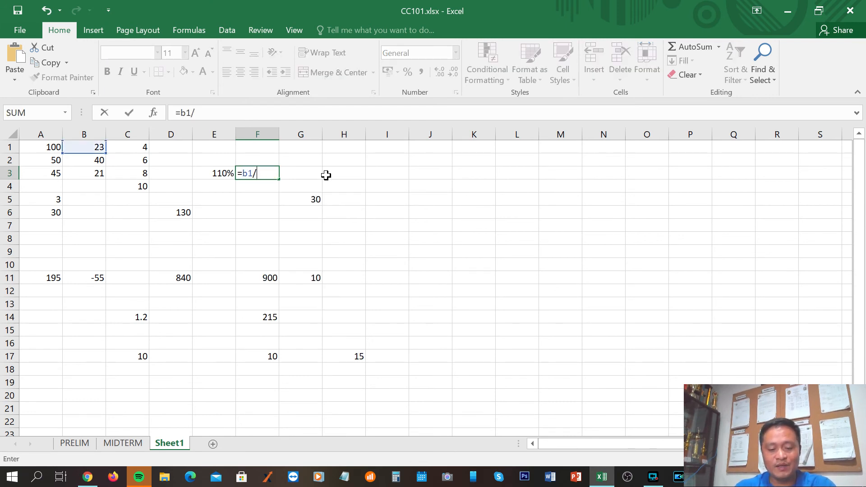
text(b3)
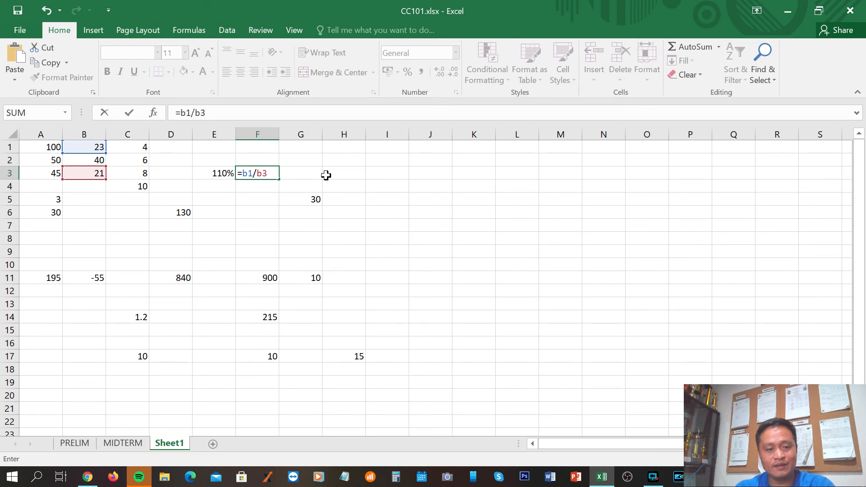
key(Return)
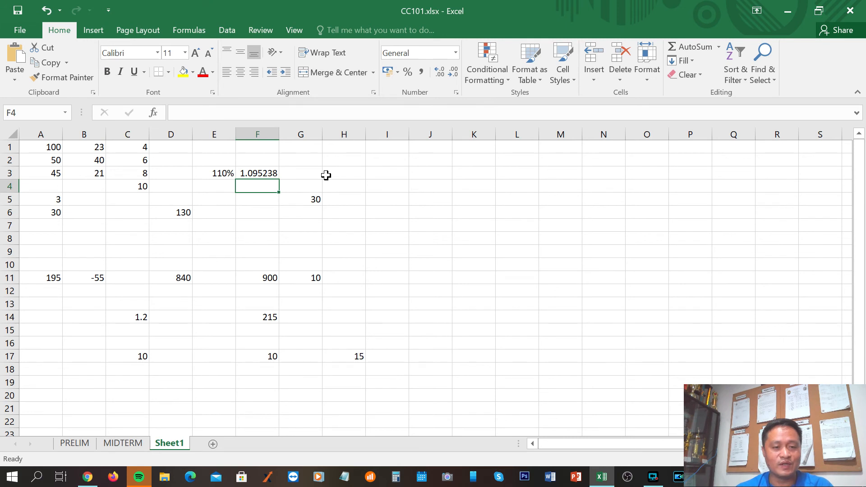
Compare F3 with E3, then extend the formula in F3 to =B1/B3*100
key(Up)
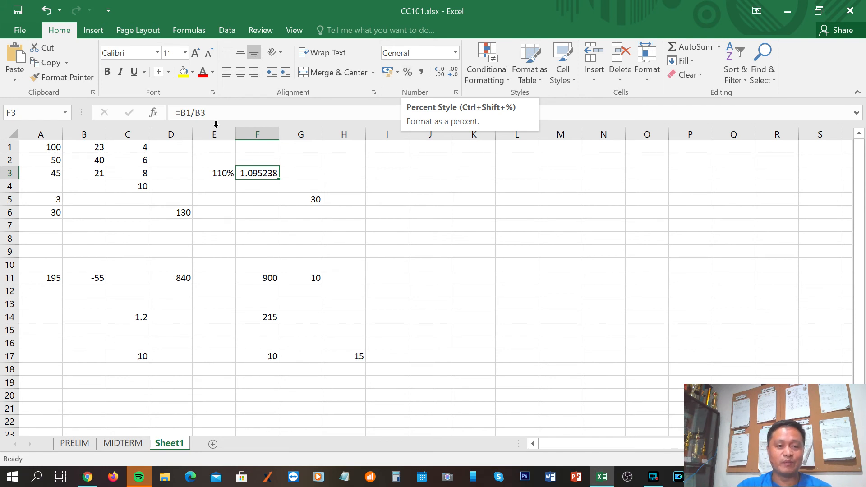
click(219, 174)
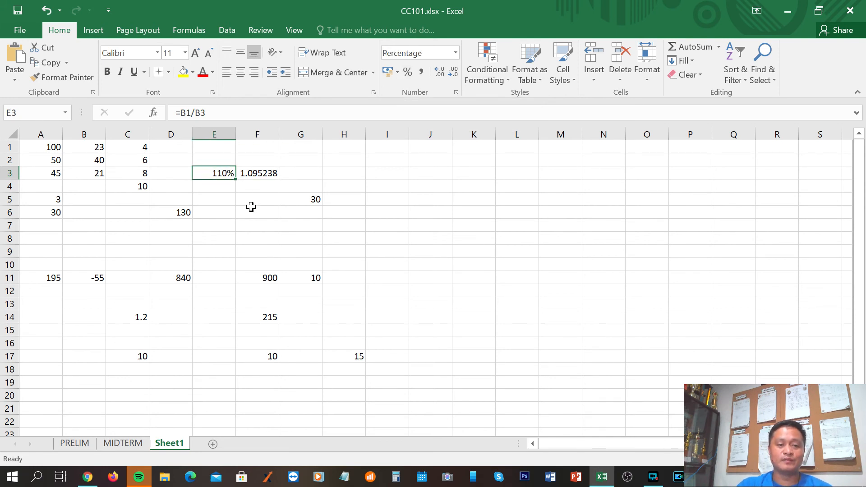
click(254, 173)
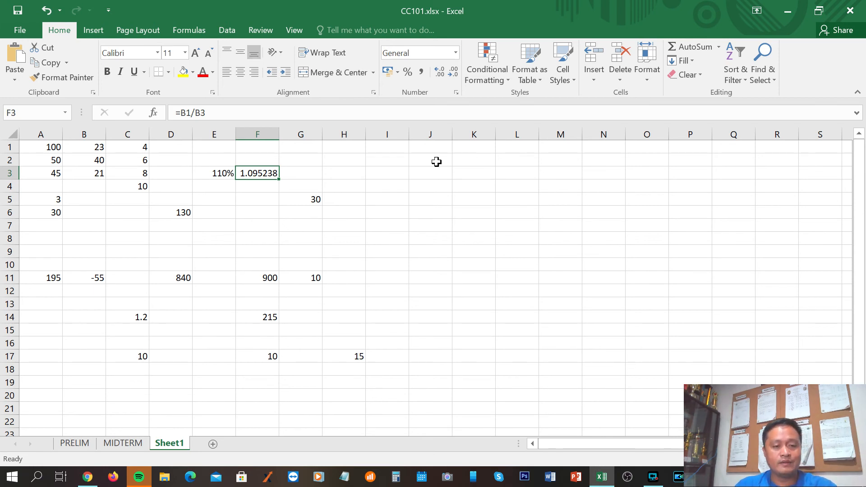
click(208, 113)
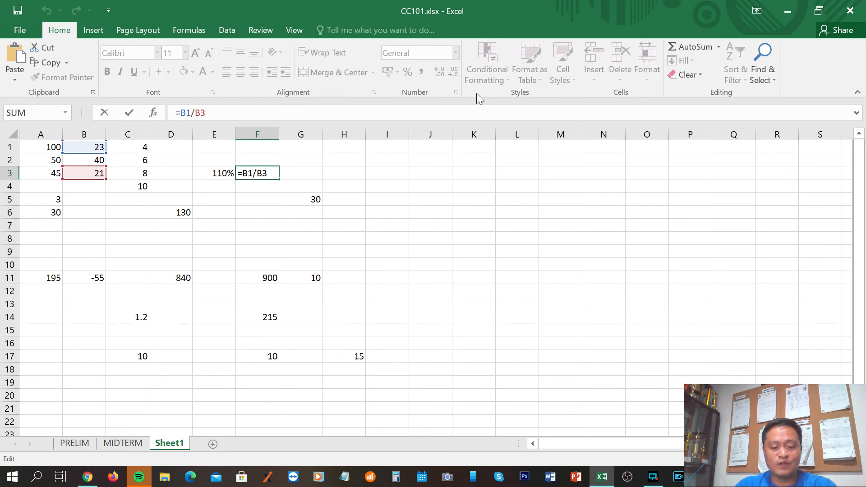
text(*100)
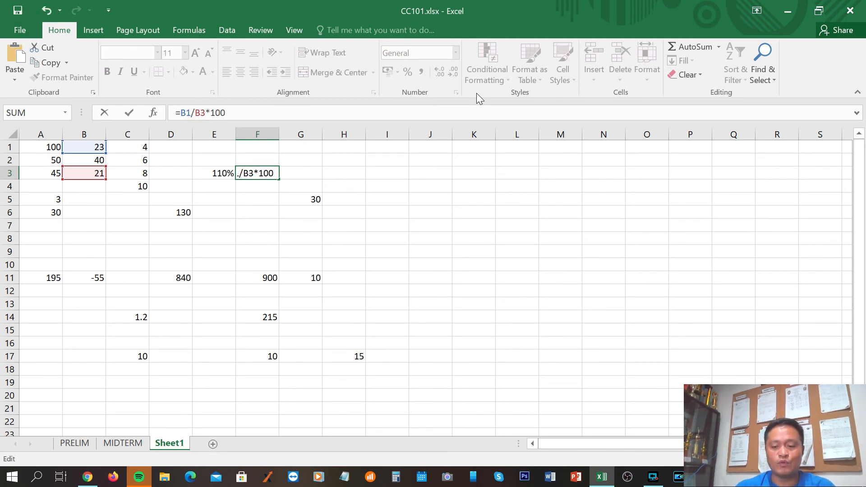
key(Return)
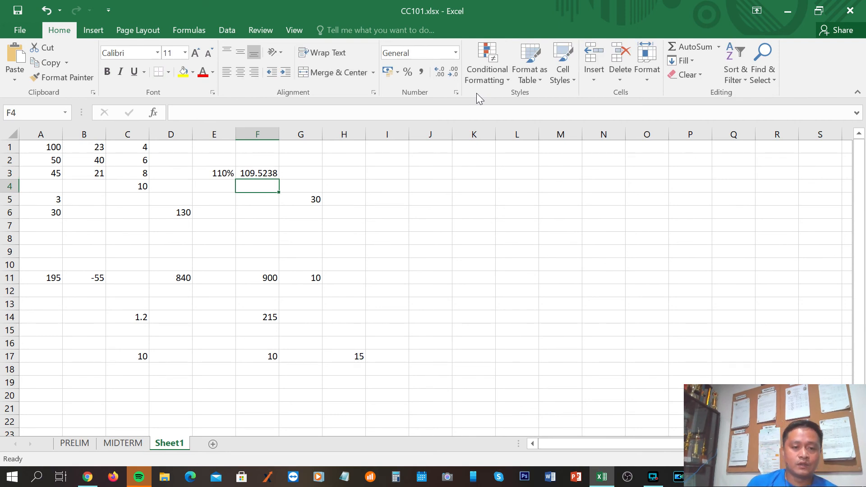
Adjust the number format of cell F3 to show no decimal places
click(256, 172)
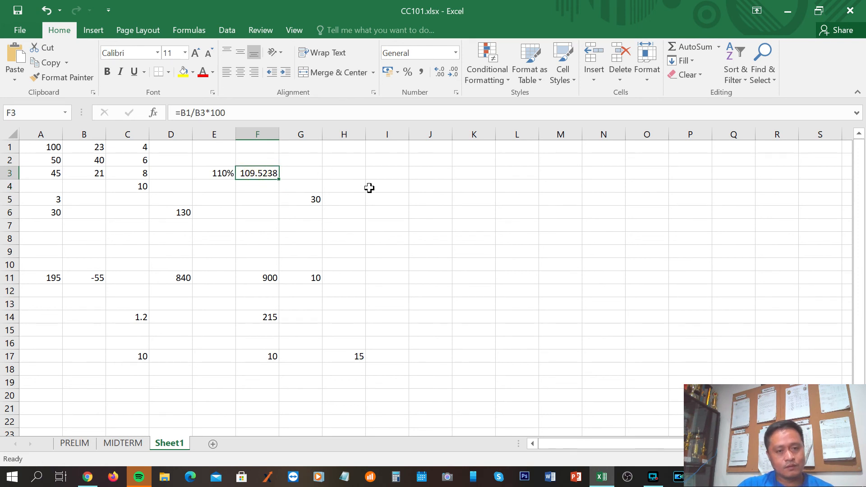
click(440, 72)
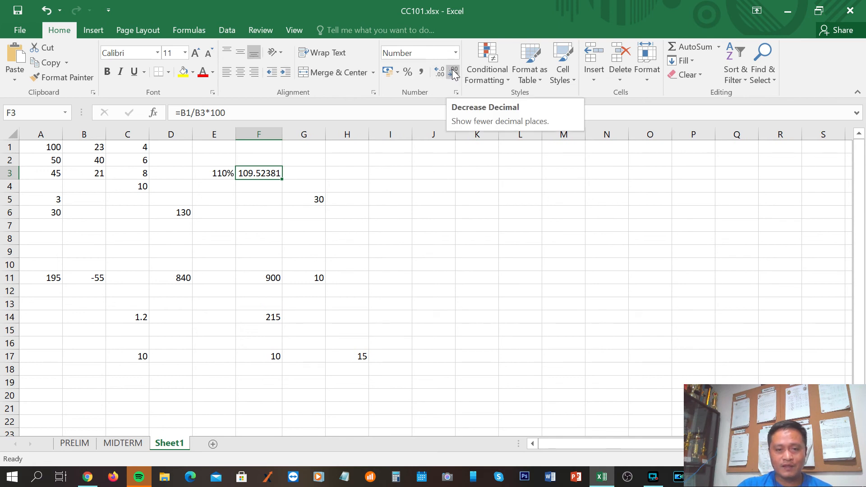
click(454, 73)
click(454, 73)
click(454, 73)
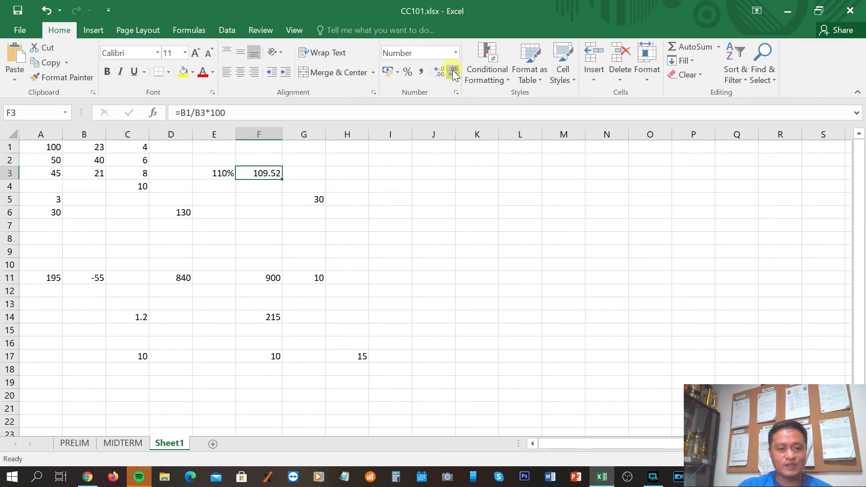
click(453, 73)
click(454, 72)
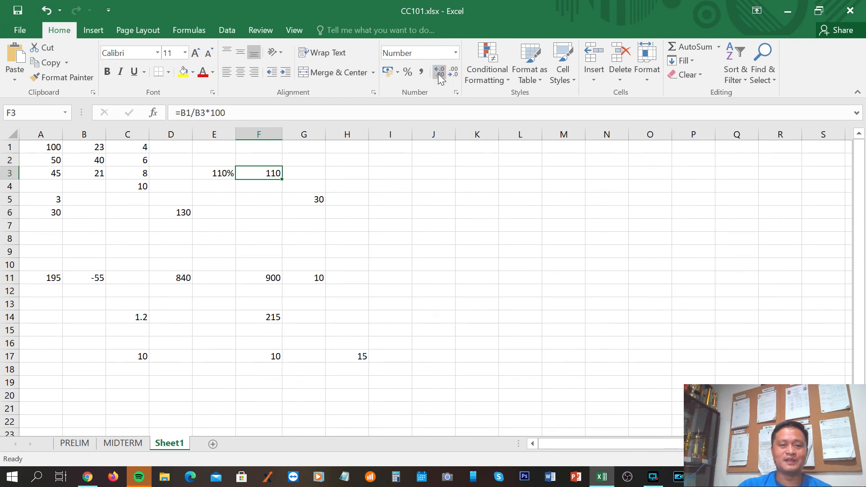
click(437, 73)
click(453, 73)
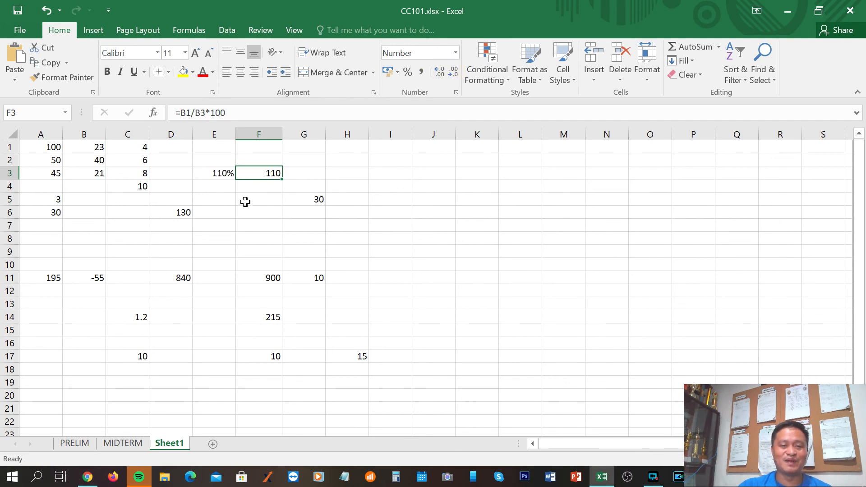
Enter the column heading PERCENT in cell F2, above the calculated percentage
click(261, 215)
click(266, 173)
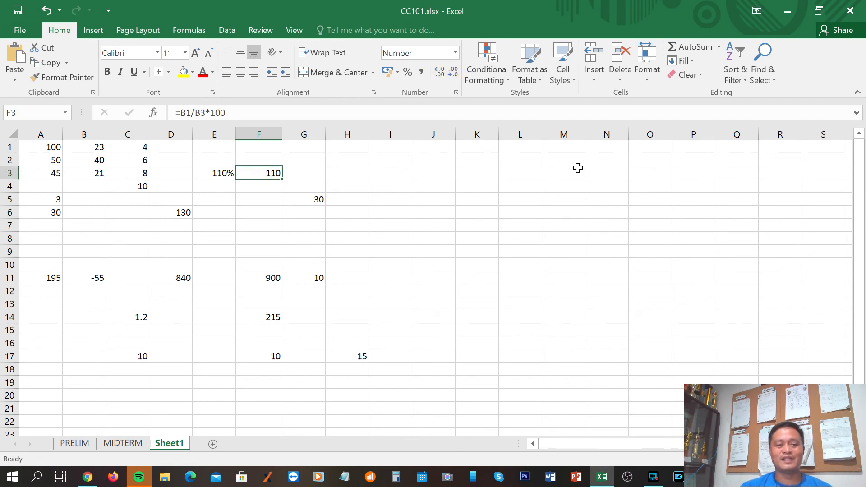
click(262, 159)
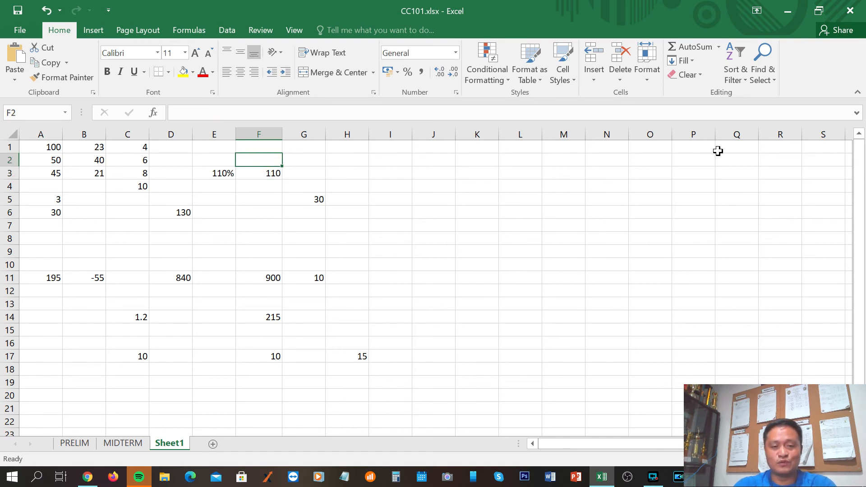
text(PERCENT)
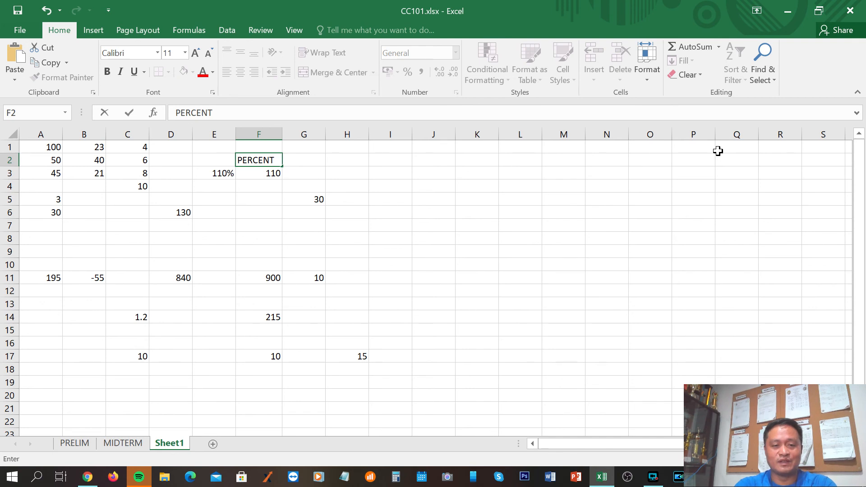
key(Return)
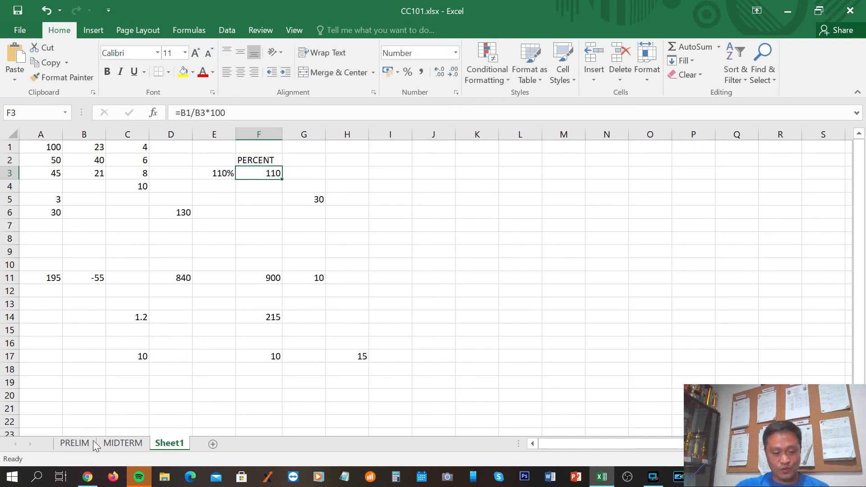
Switch to the Chrome notes and highlight "There are two ways to calculate percentages in Excel" under Calculating Percentages in Excel
click(87, 477)
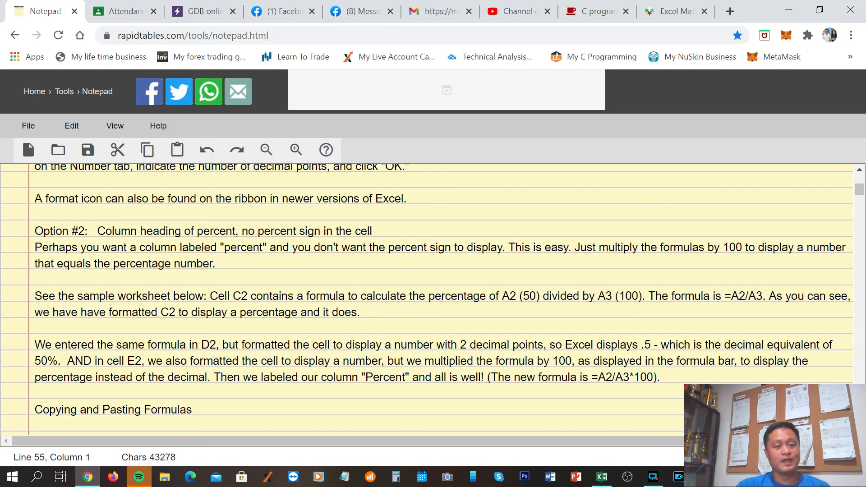
scroll(427, 297, up, 3)
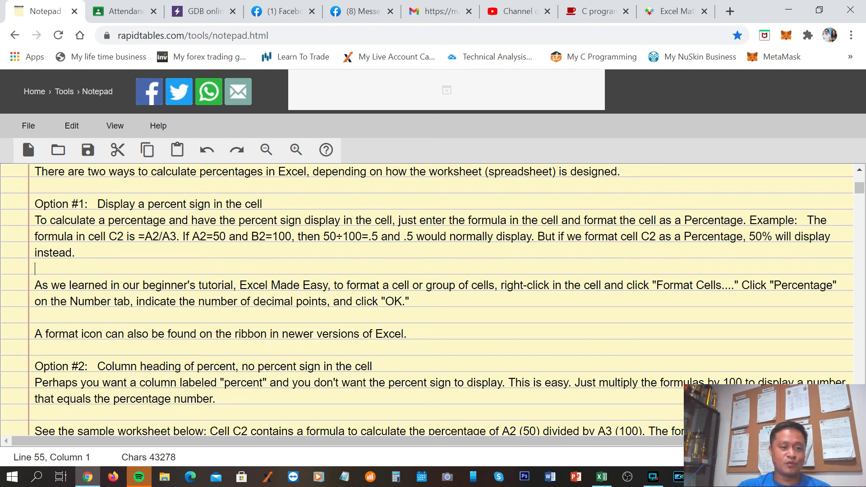
drag(35, 172, 44, 165)
drag(127, 179, 120, 211)
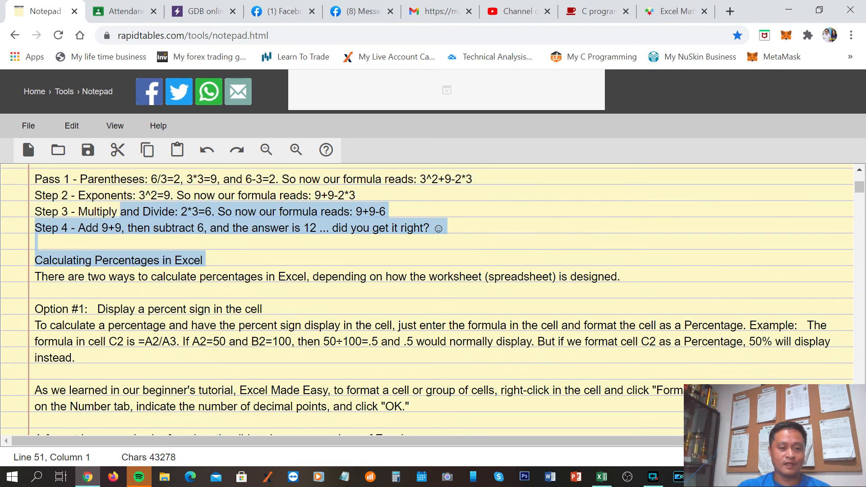
drag(307, 276, 35, 277)
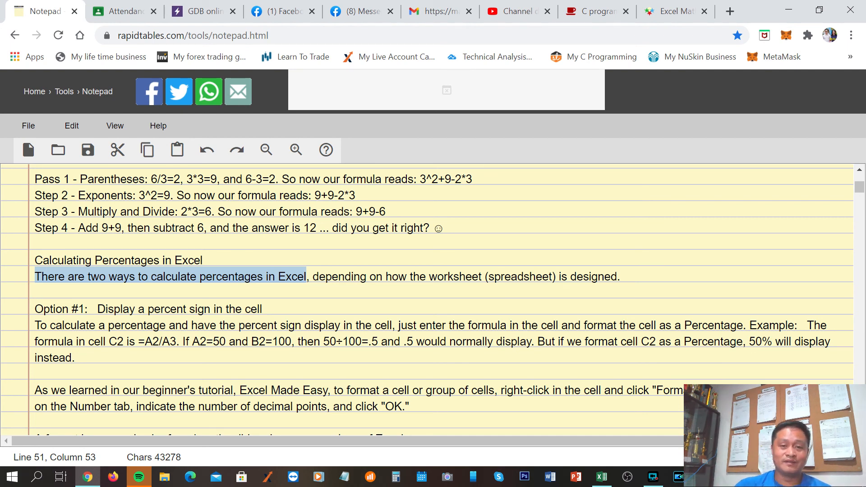
Examine the notes' Copying and Pasting Formulas and Final Thoughts sections, highlighting the ##### marker in the last paragraph
scroll(429, 298, down, 10)
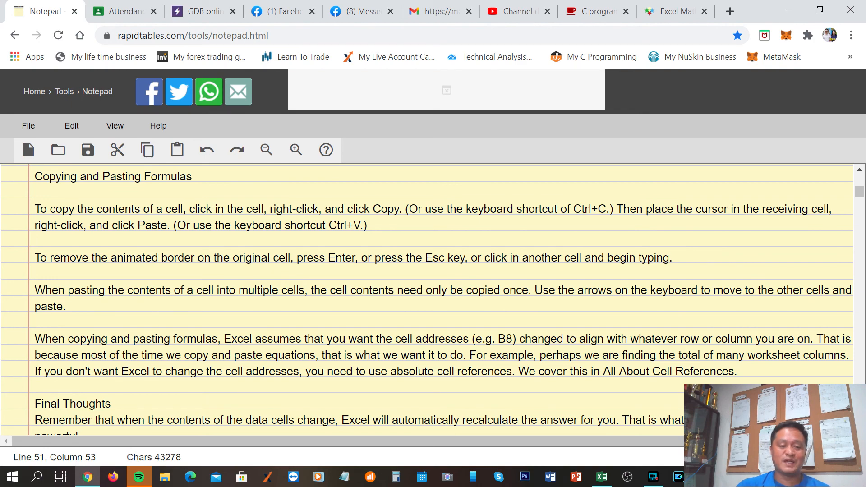
scroll(428, 298, down, 4)
scroll(428, 298, up, 4)
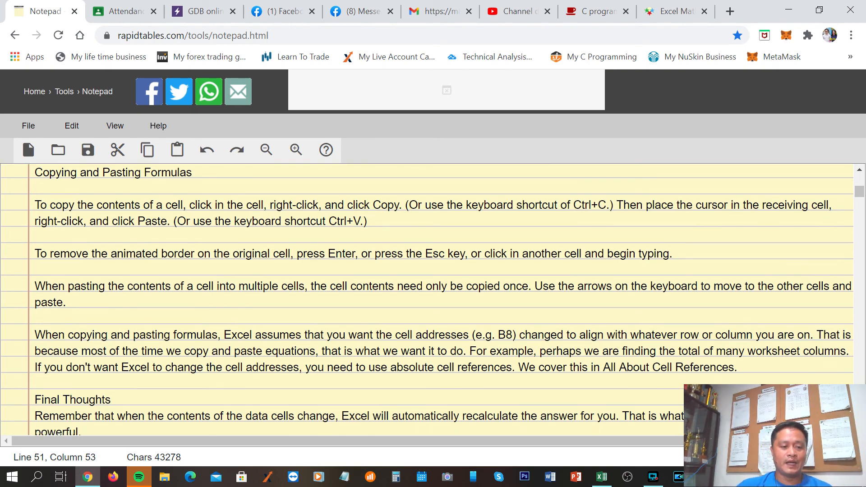
scroll(428, 297, down, 10)
scroll(429, 298, down, 15)
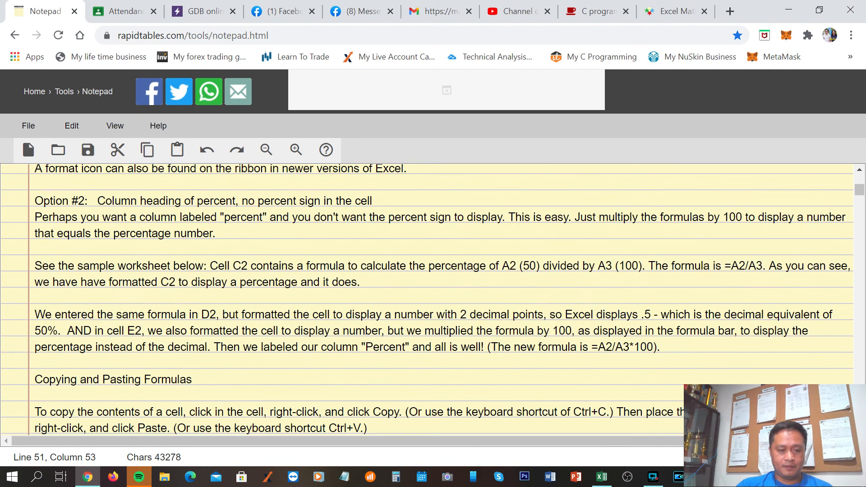
scroll(428, 298, up, 5)
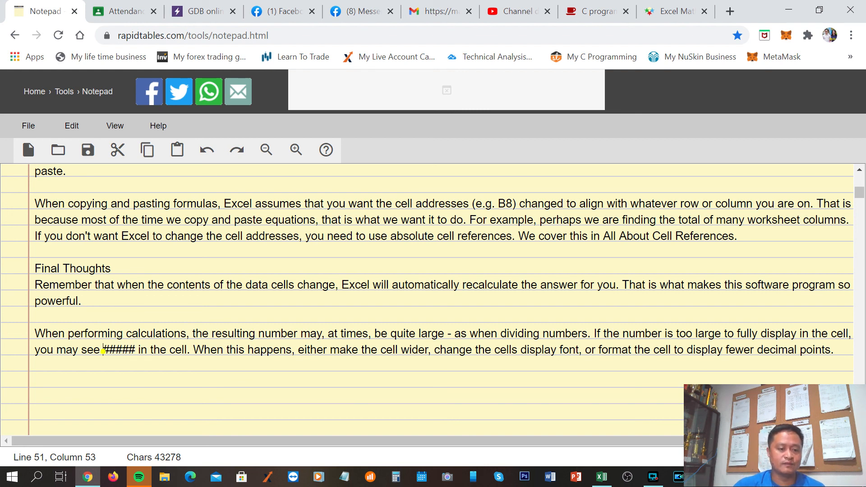
double_click(105, 350)
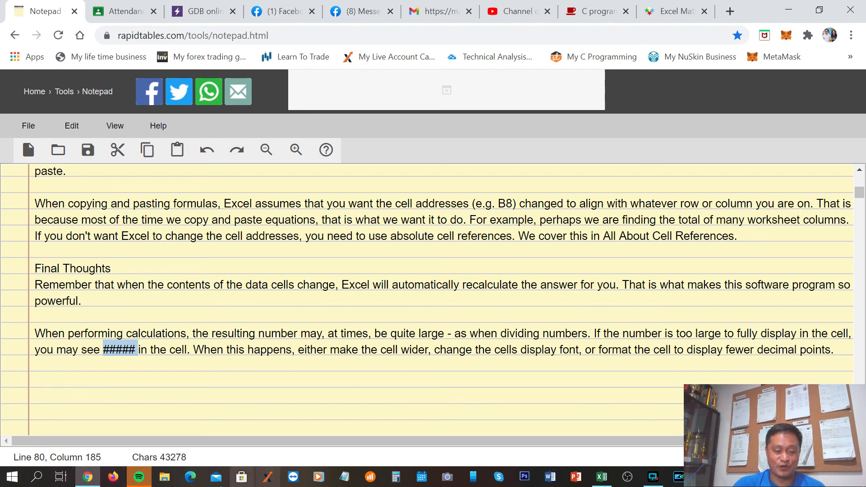
Switch to the CC101.xlsx workbook in Excel and review cell F3 with its decimal-place formatting options, finishing on empty cell I10
click(602, 477)
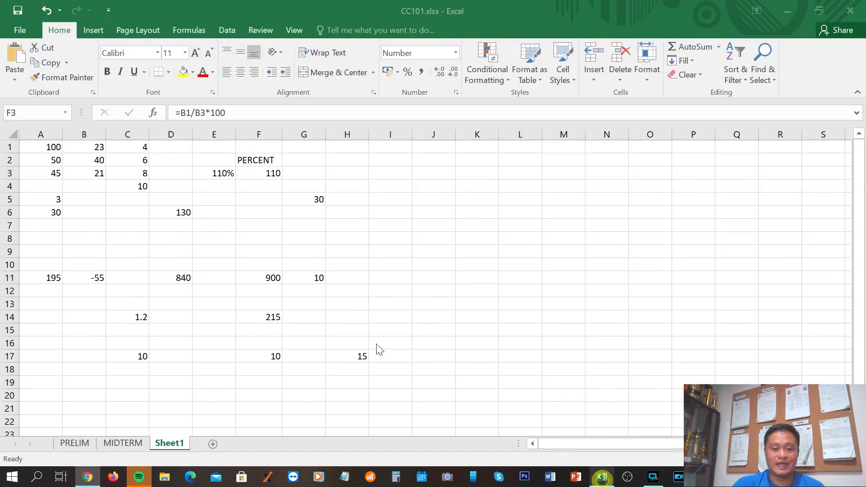
click(270, 176)
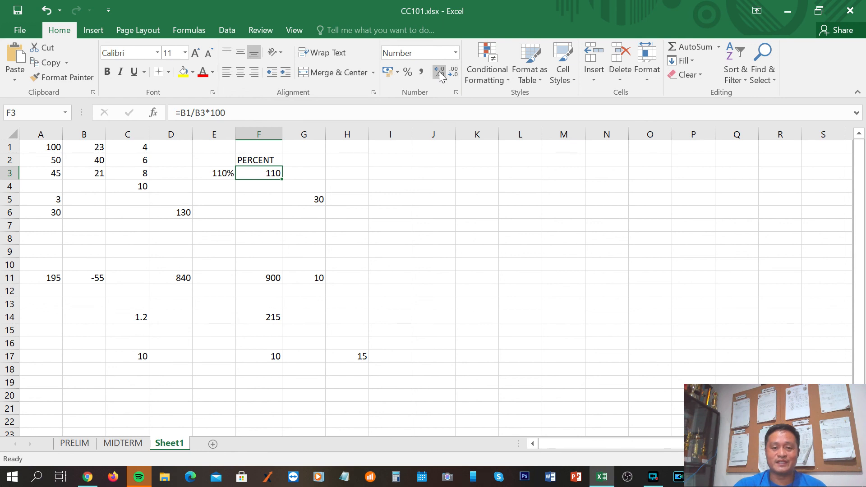
click(408, 264)
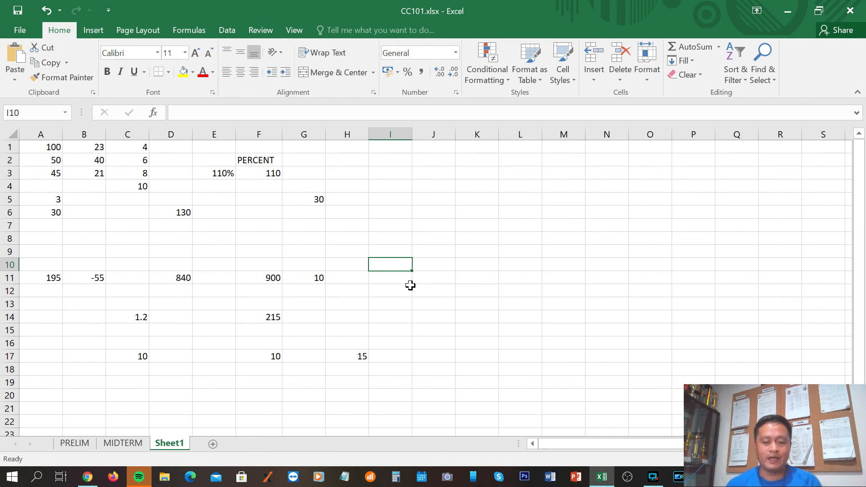
click(654, 478)
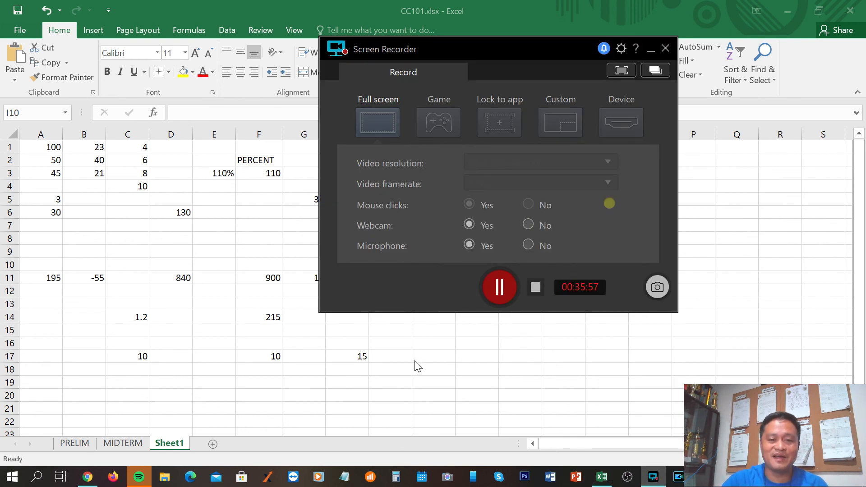
click(195, 325)
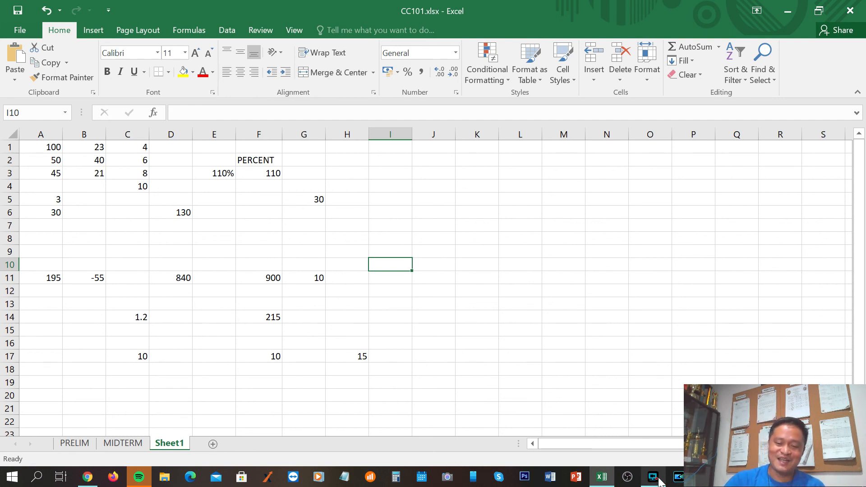
mouse_move(653, 483)
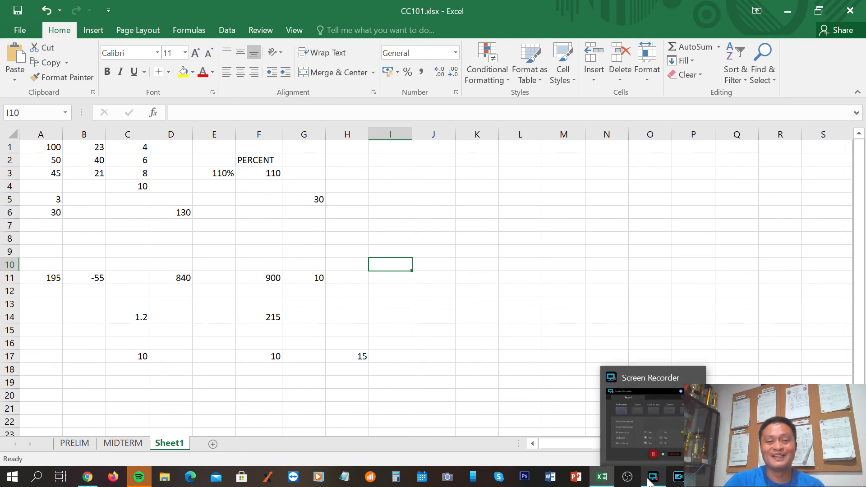